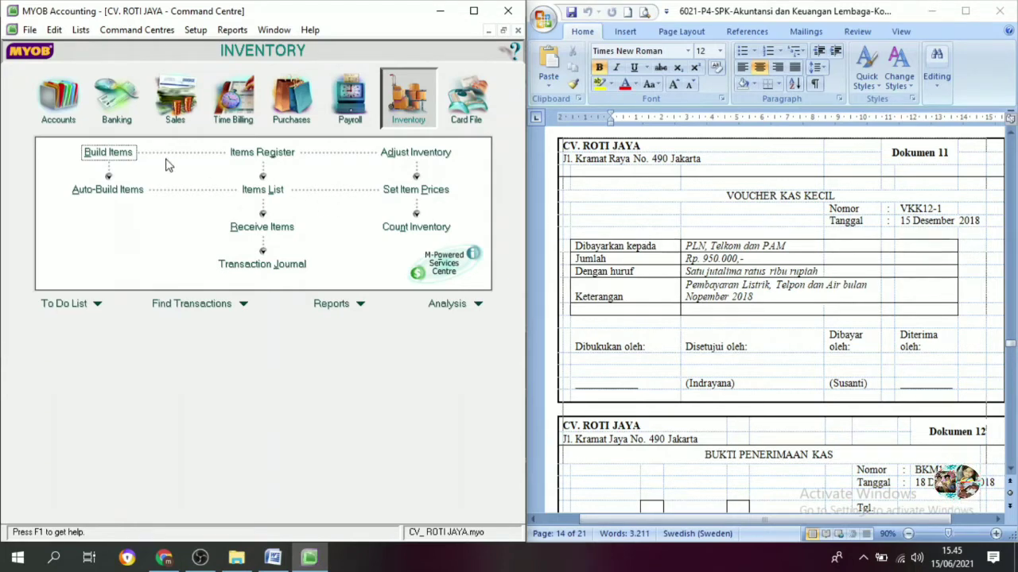
Start a Spend Money entry in Banking and set its cheque number to VKK12-1, copied from the Dokumen 11 voucher
click(114, 119)
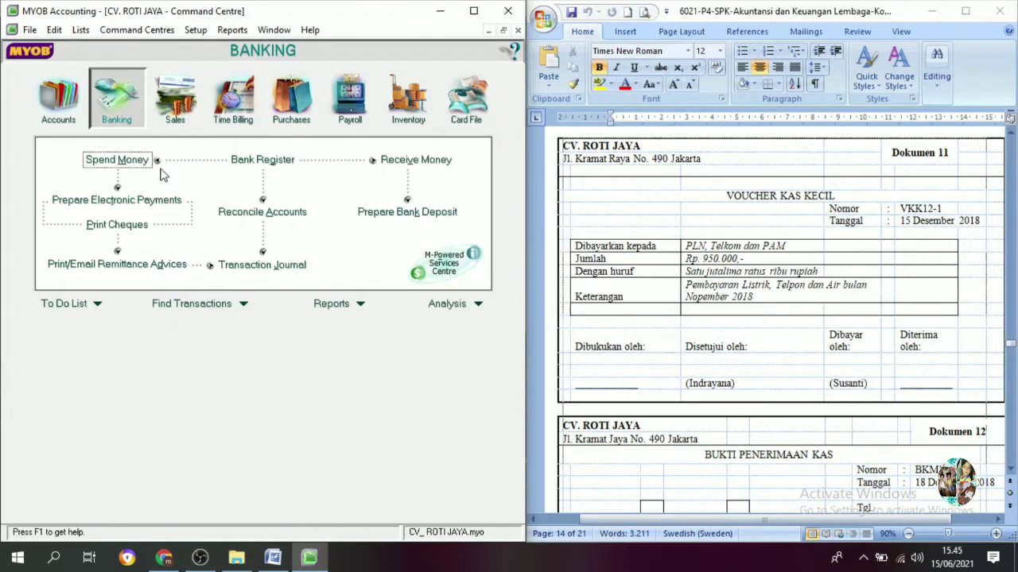
click(132, 164)
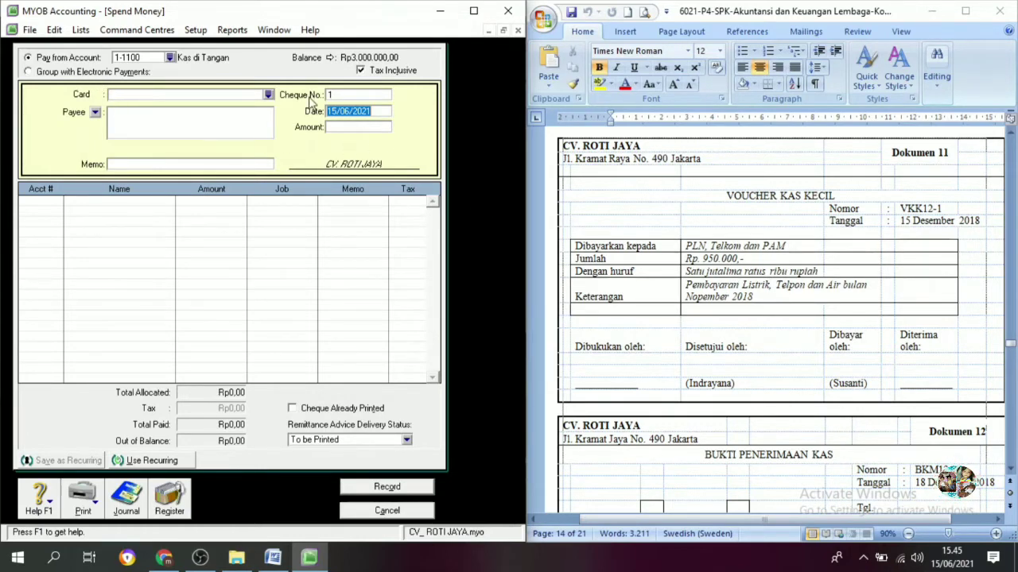
click(911, 208)
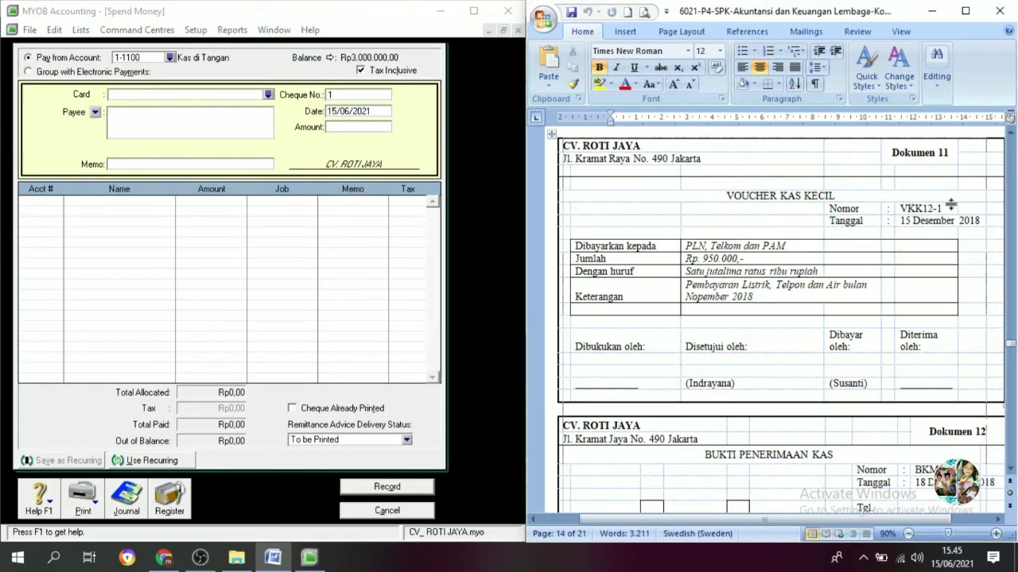
triple_click(922, 208)
key(ctrl+c)
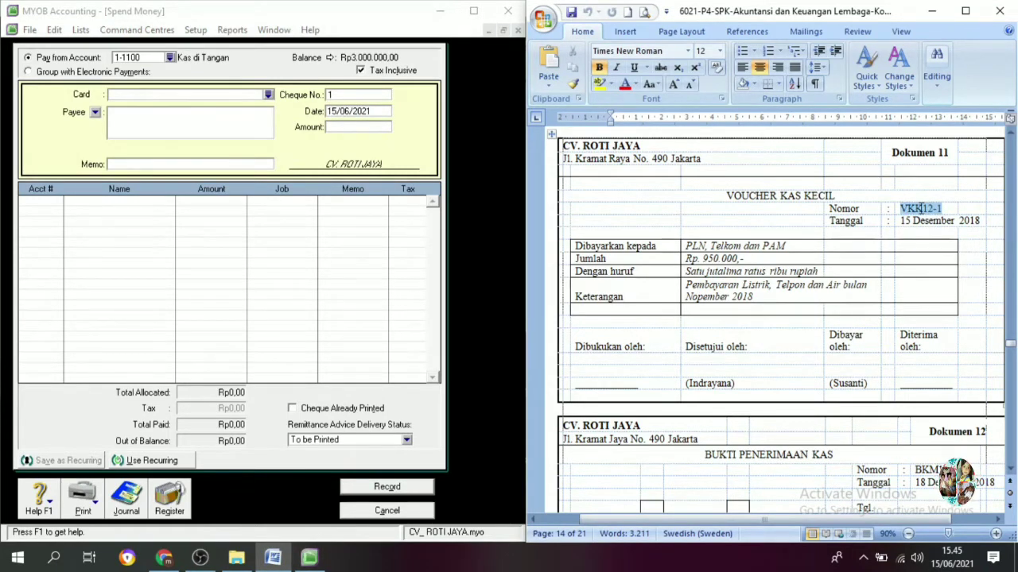
click(344, 95)
key(ctrl+v)
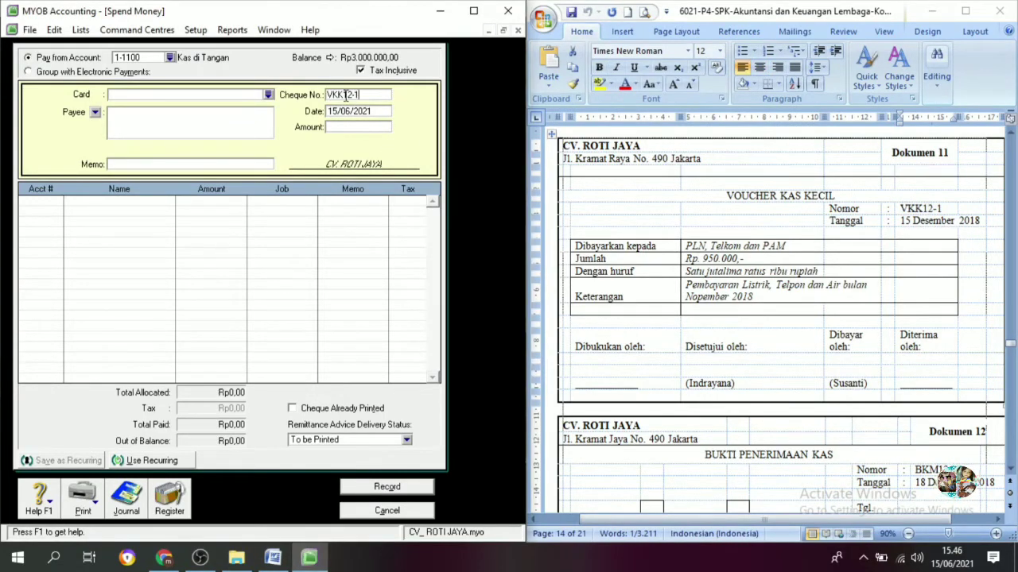
Set the Spend Money date to 15/12/2018 and the amount to Rp950.000
key(Tab)
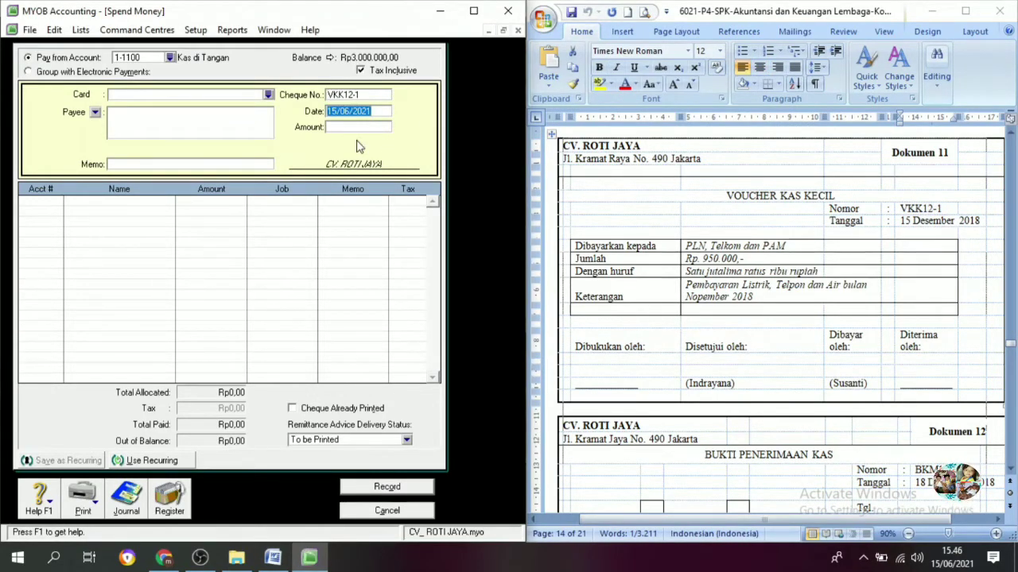
text(15)
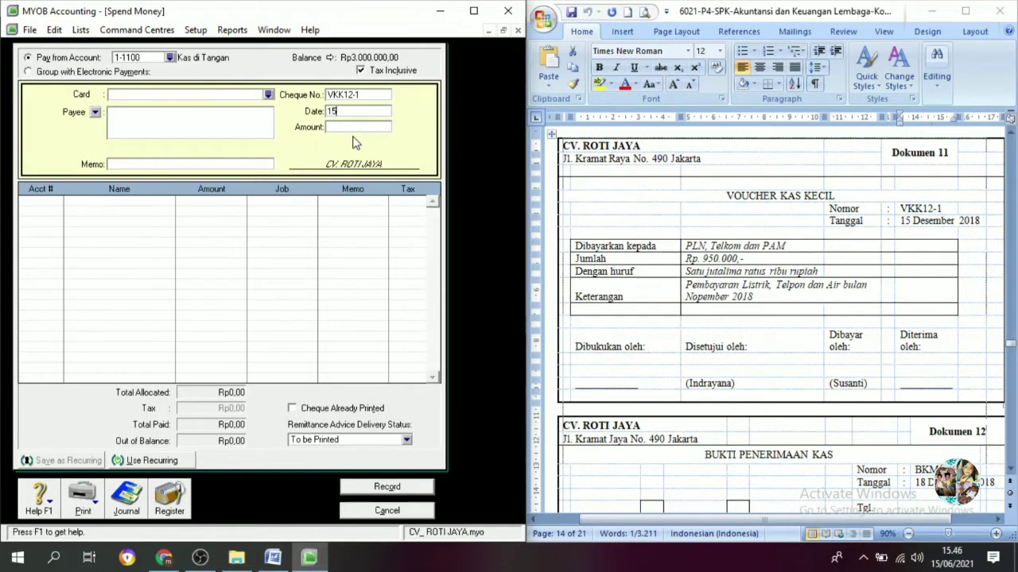
text(/12/2018)
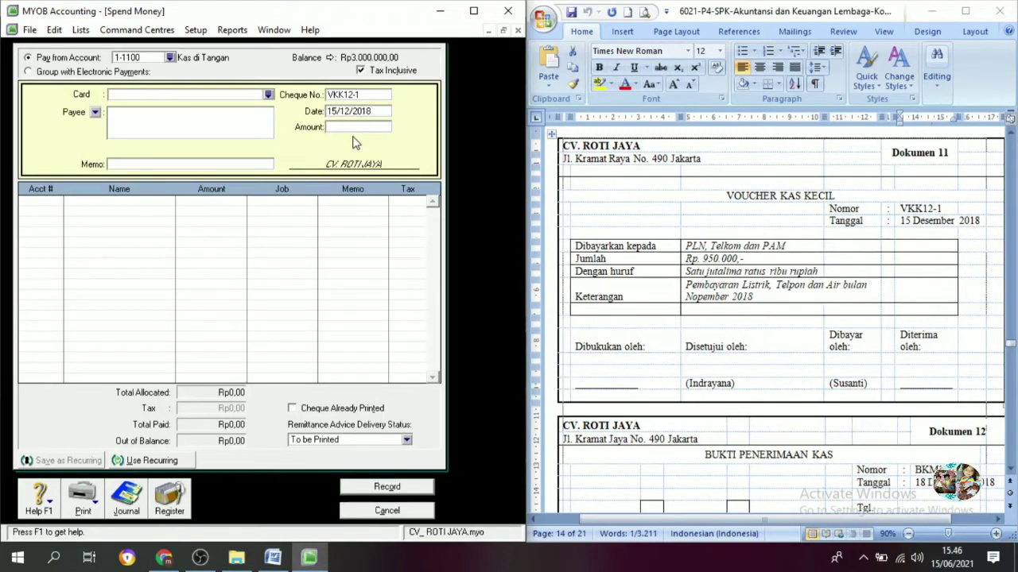
key(Tab)
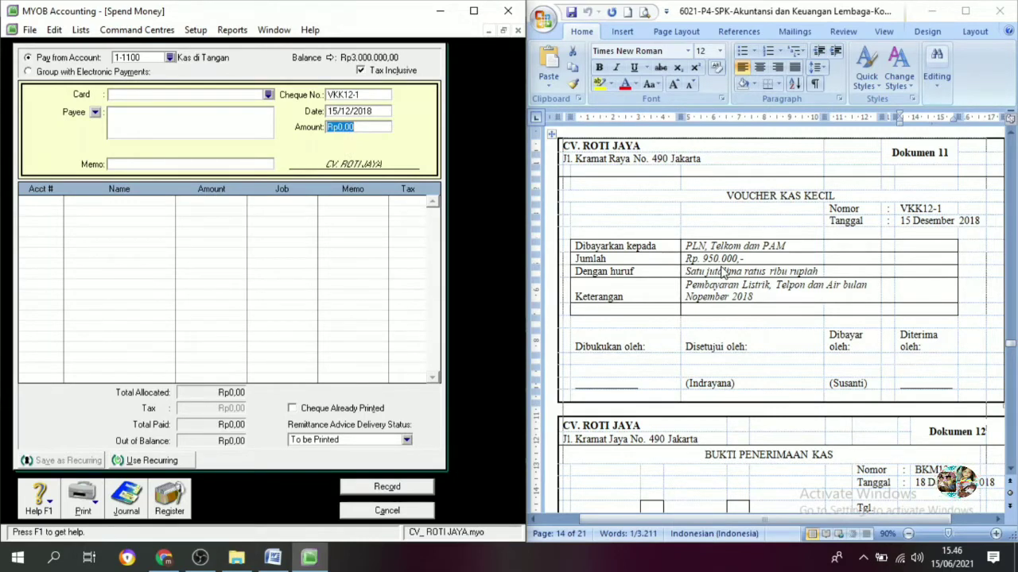
text(950000)
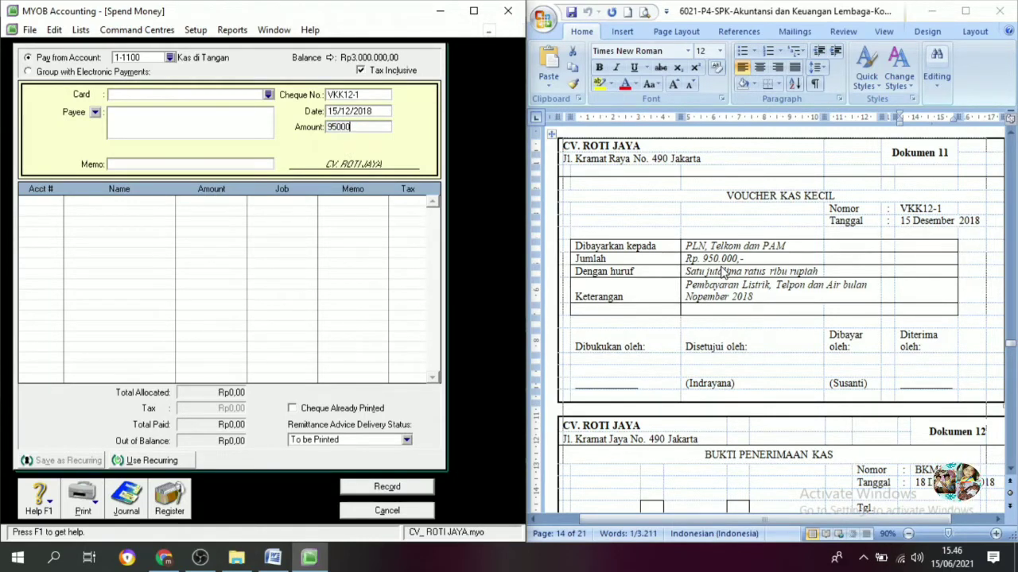
Fill the memo with the voucher's description, "Pembayaran Listrik, Telpon dan Air bulan Nopember 2018"
click(125, 164)
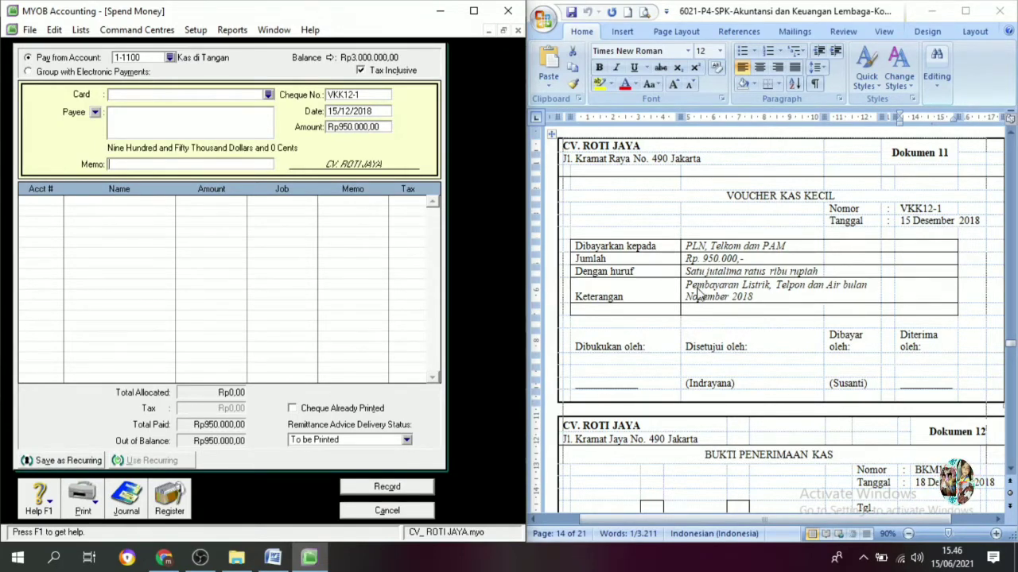
key(alt+Tab)
drag(687, 284, 793, 295)
key(ctrl+c)
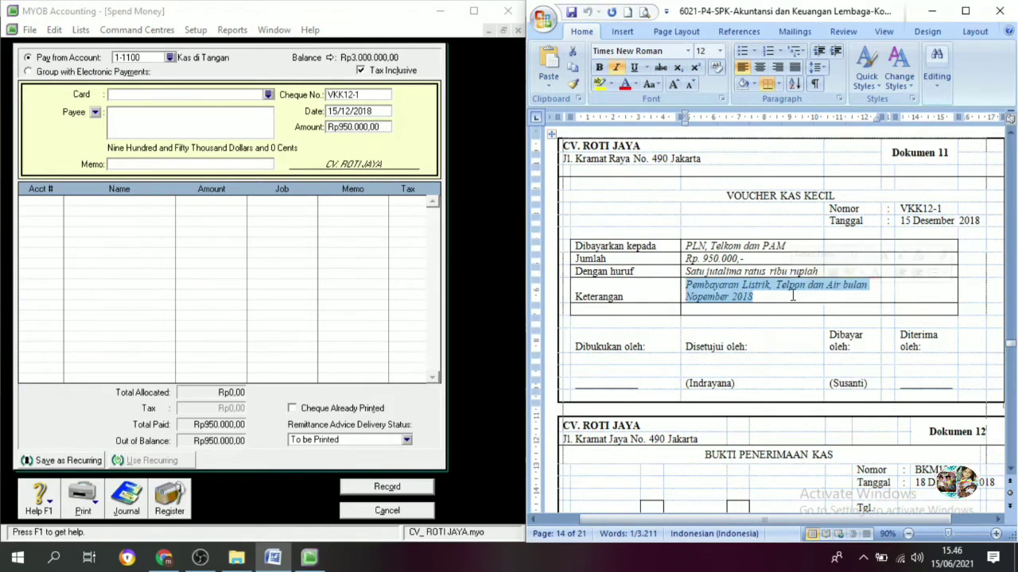
click(128, 164)
key(ctrl+v)
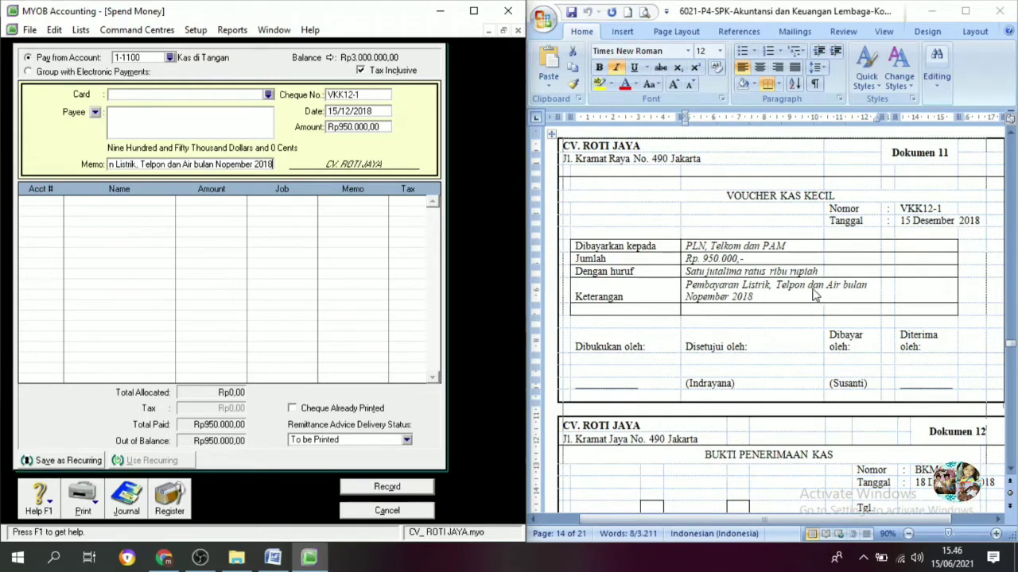
Allocate the payment to account 2-1300 Utang Beban on the first line
click(44, 201)
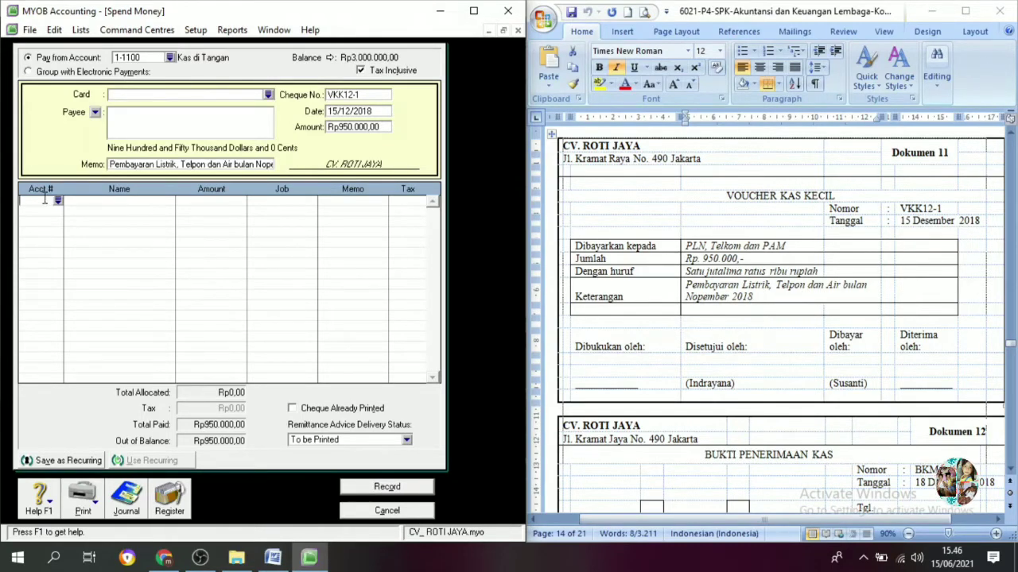
click(57, 201)
scroll(161, 288, up, 6)
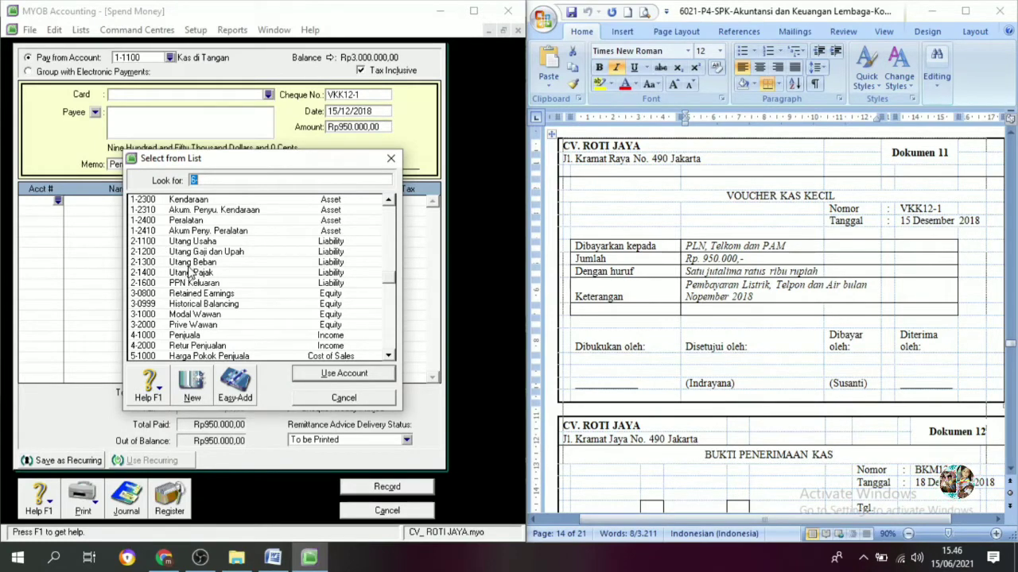
click(191, 264)
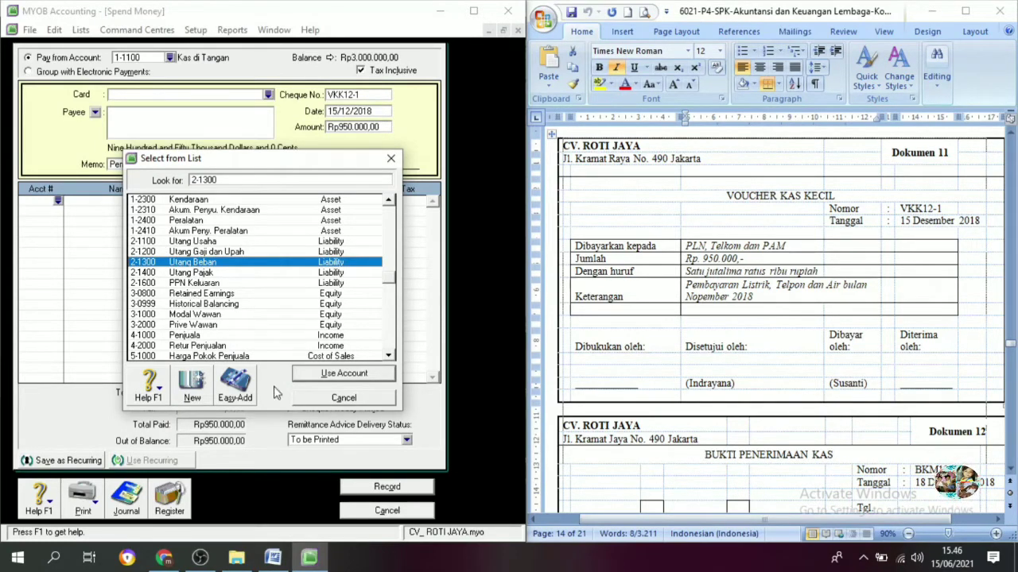
click(322, 376)
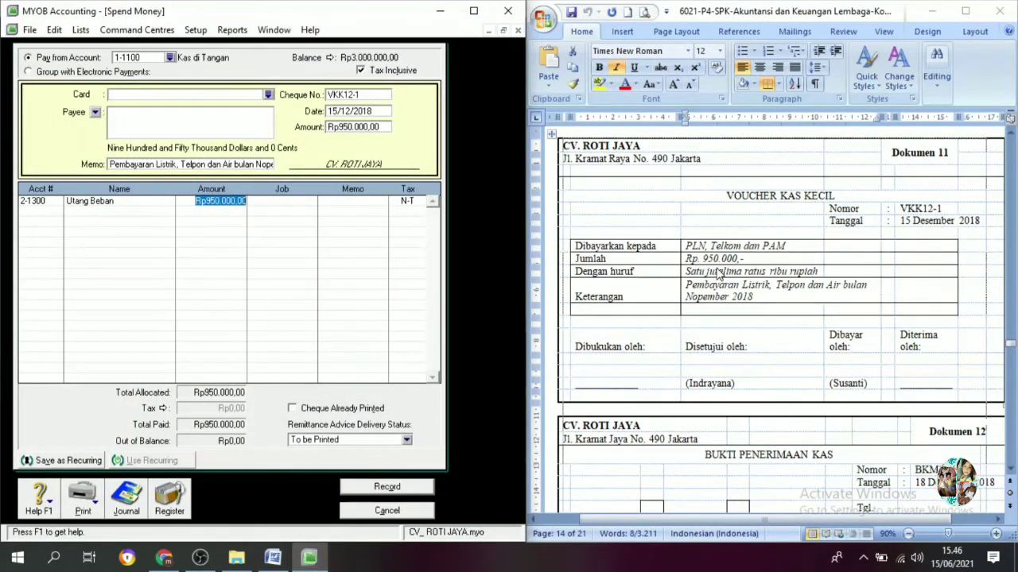
Accept the allocated amount without a job or line memo, record the payment, and close the Spend Money form
key(Tab)
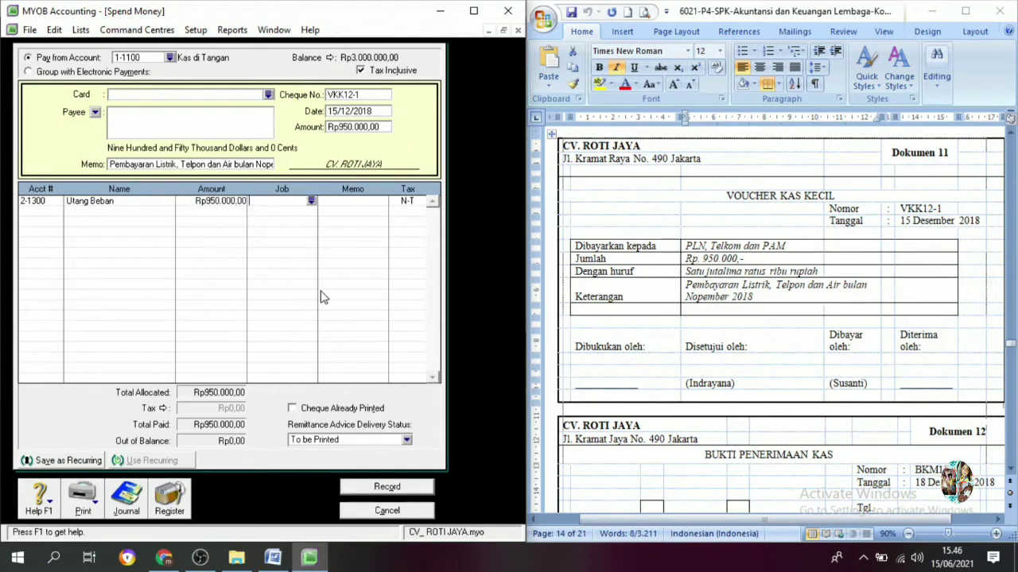
key(Tab)
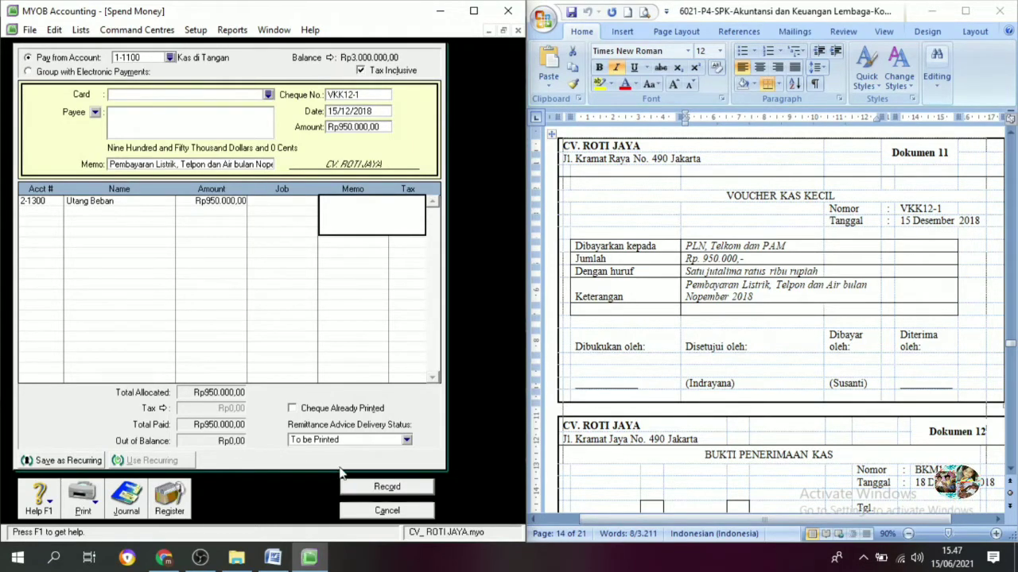
click(380, 485)
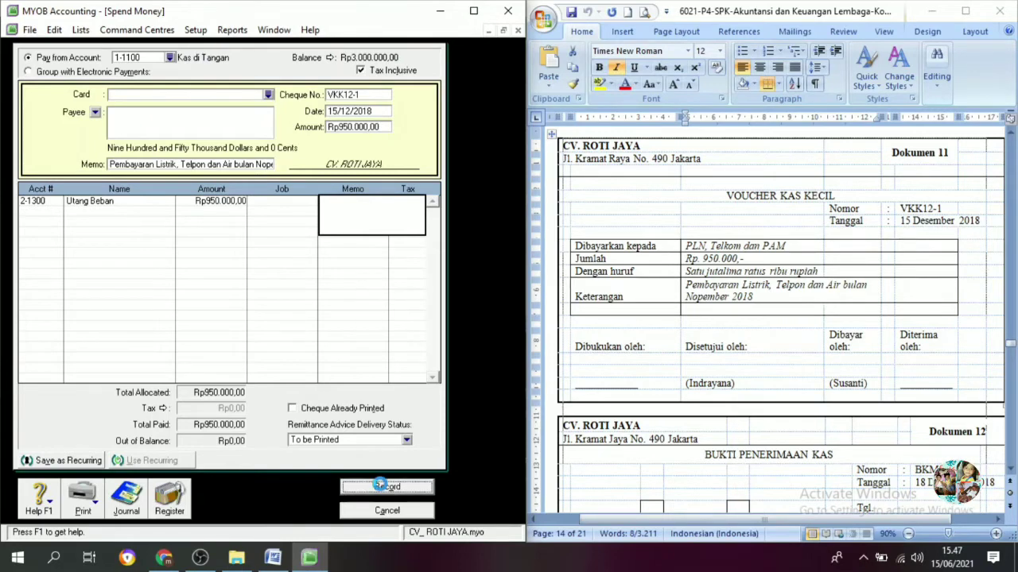
click(380, 512)
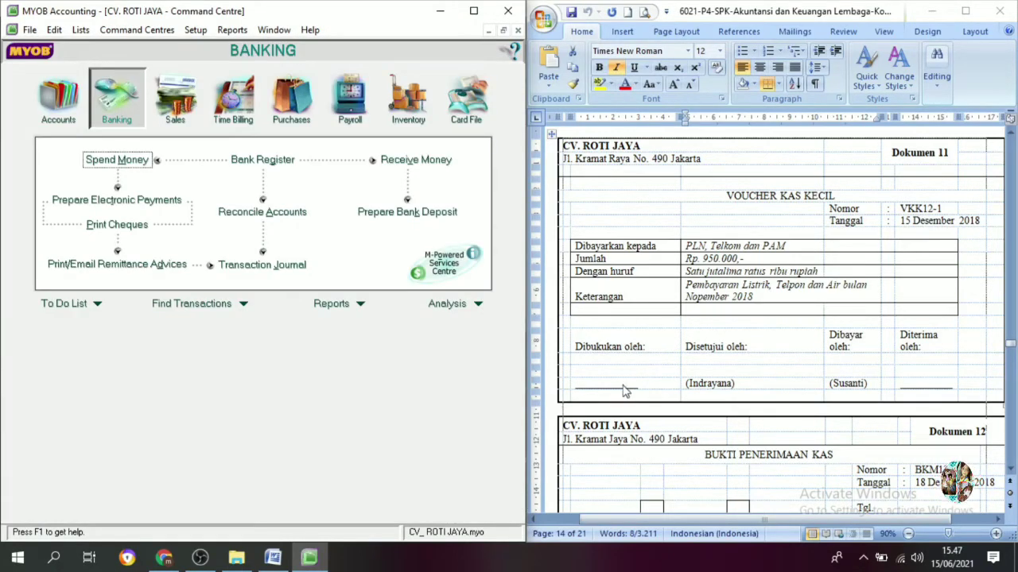
Bring Dokumen 12 into view and start a Receive Payments entry in Sales for the customer Toko Harum
scroll(755, 291, down, 3)
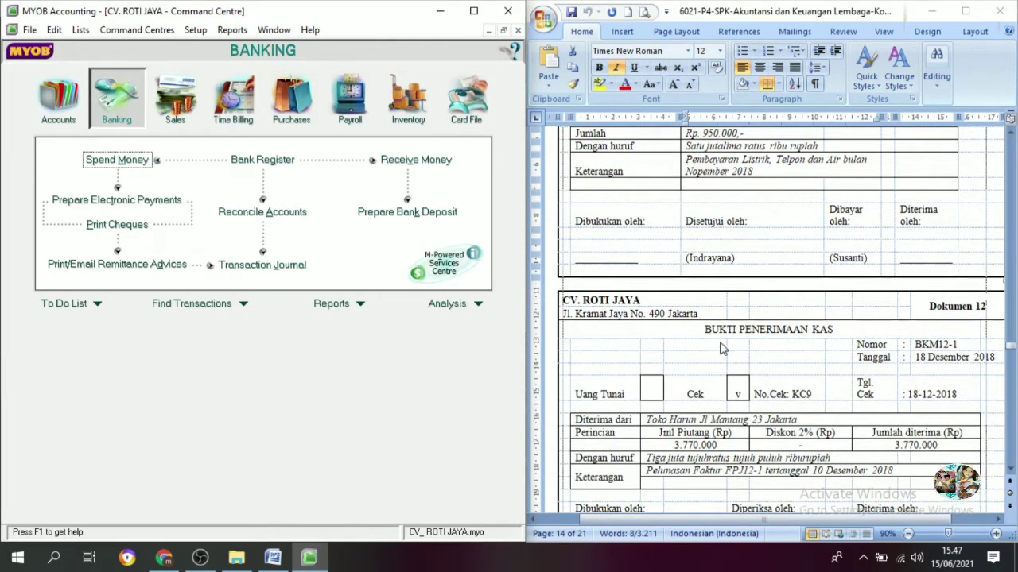
scroll(722, 348, down, 1)
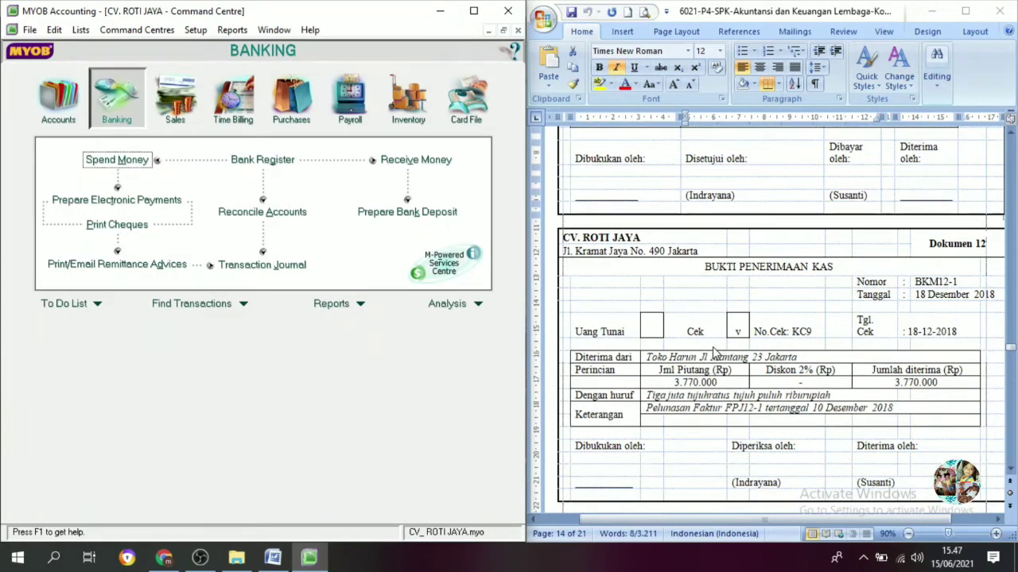
scroll(712, 347, down, 1)
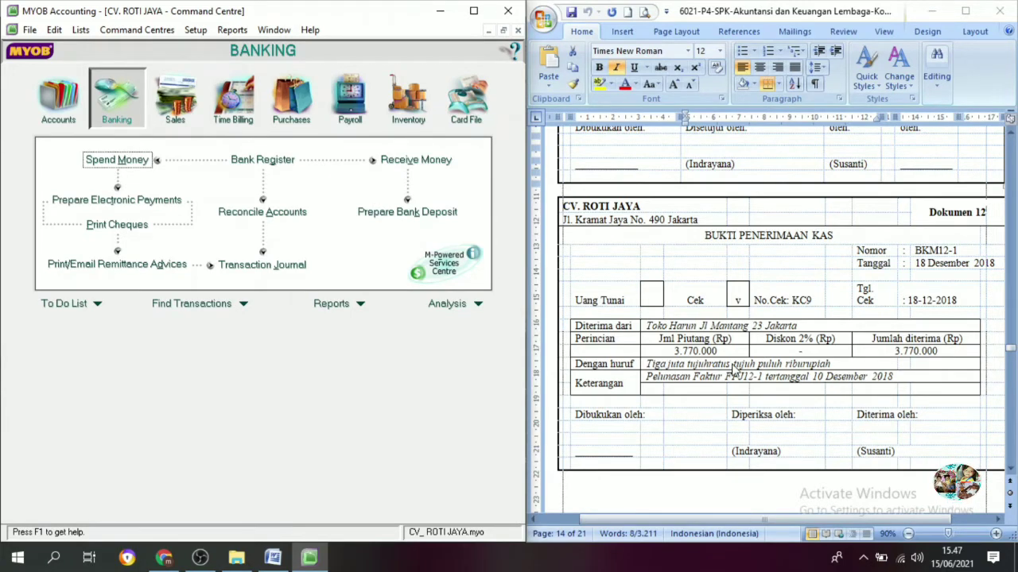
scroll(734, 368, up, 1)
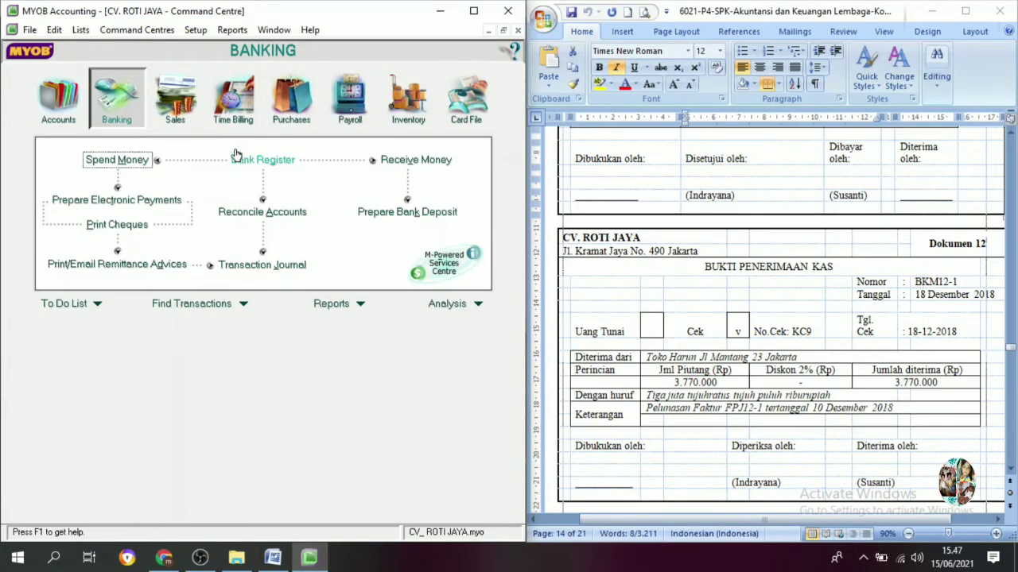
click(175, 116)
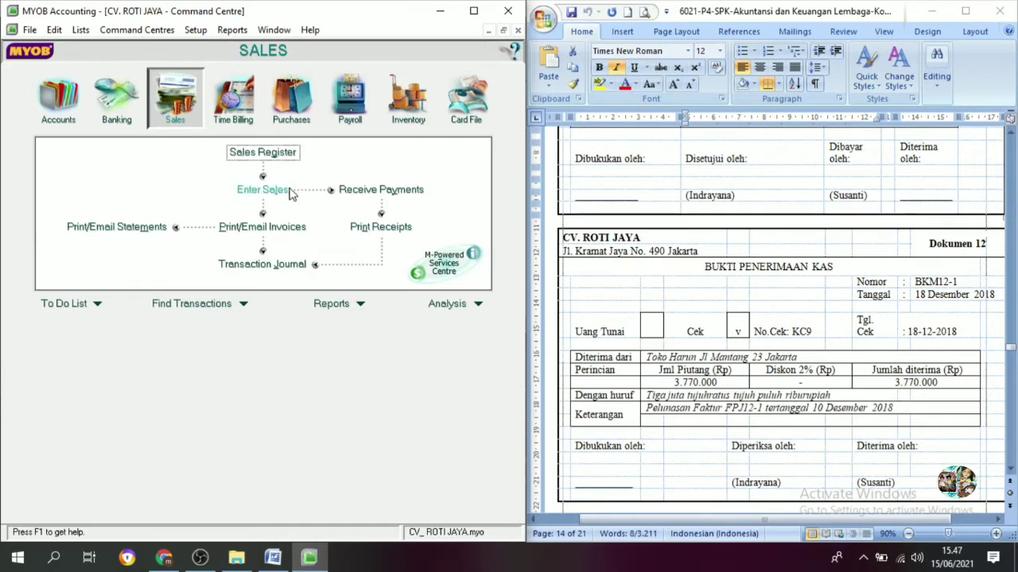
click(360, 192)
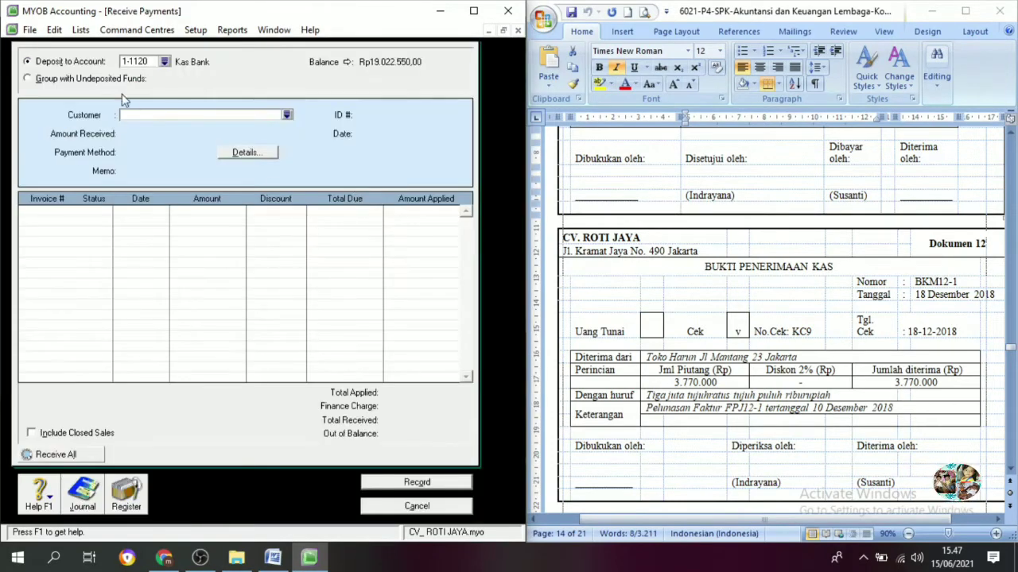
click(288, 115)
click(145, 210)
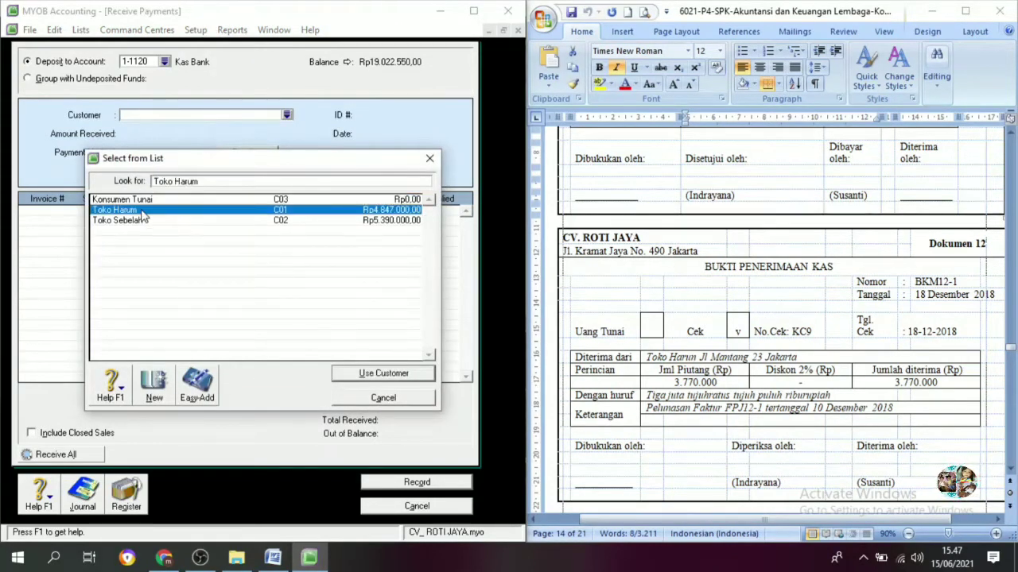
click(367, 372)
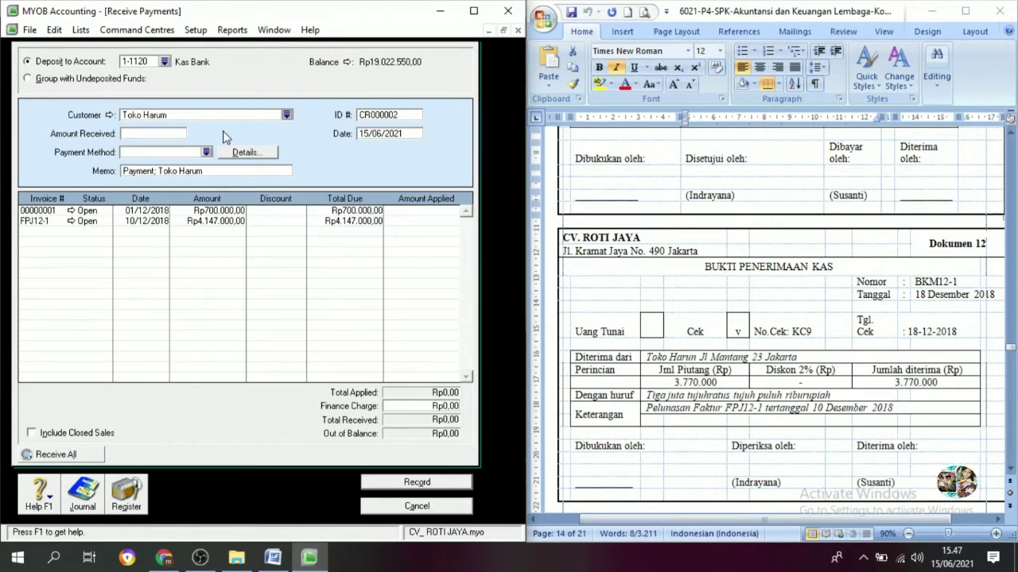
Replace the receipt's automatic ID with BKM12-1, copied from Dokumen 12
click(385, 113)
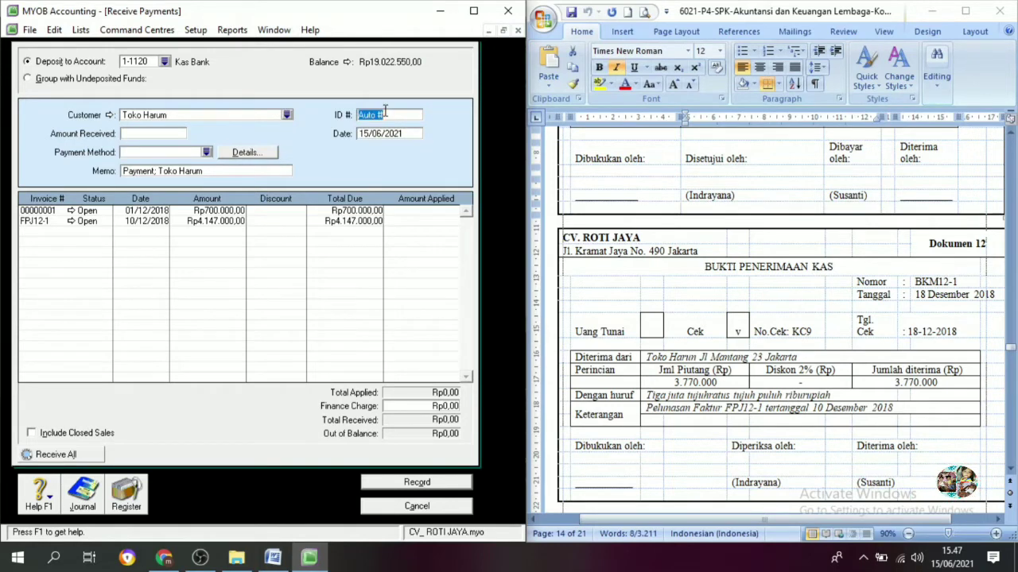
click(959, 281)
drag(960, 281, 914, 281)
key(ctrl+c)
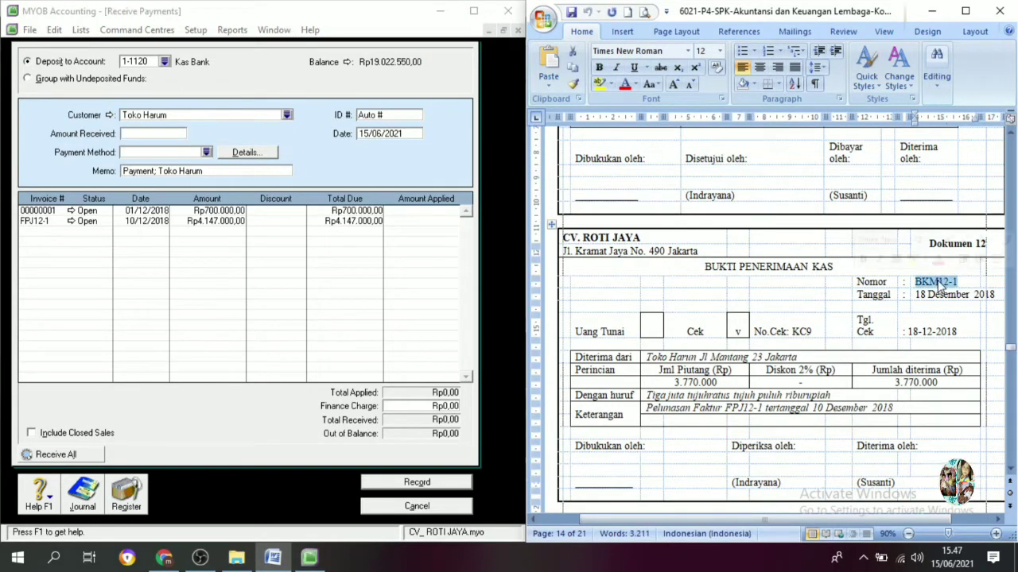
click(400, 112)
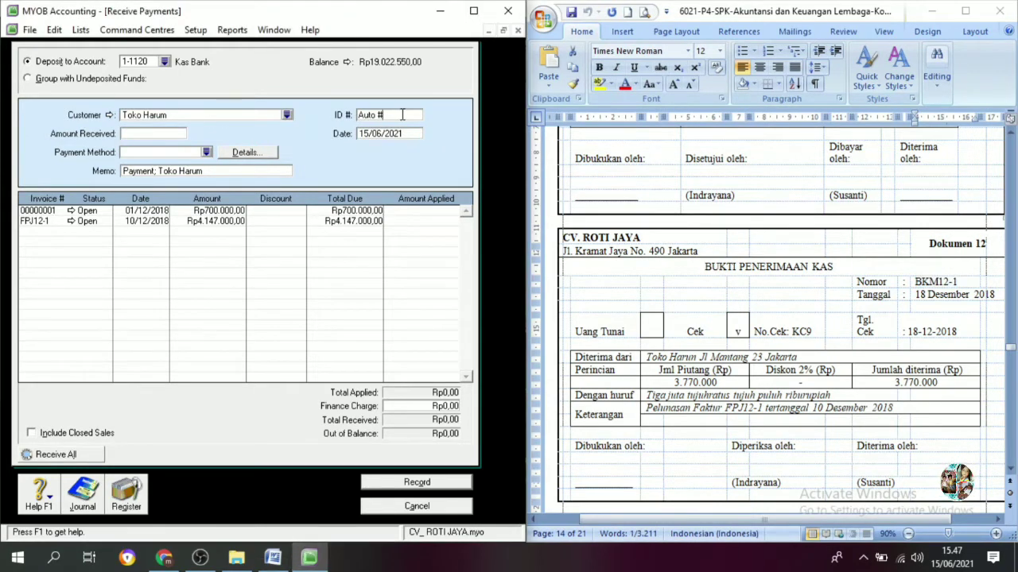
click(371, 114)
key(ctrl+v)
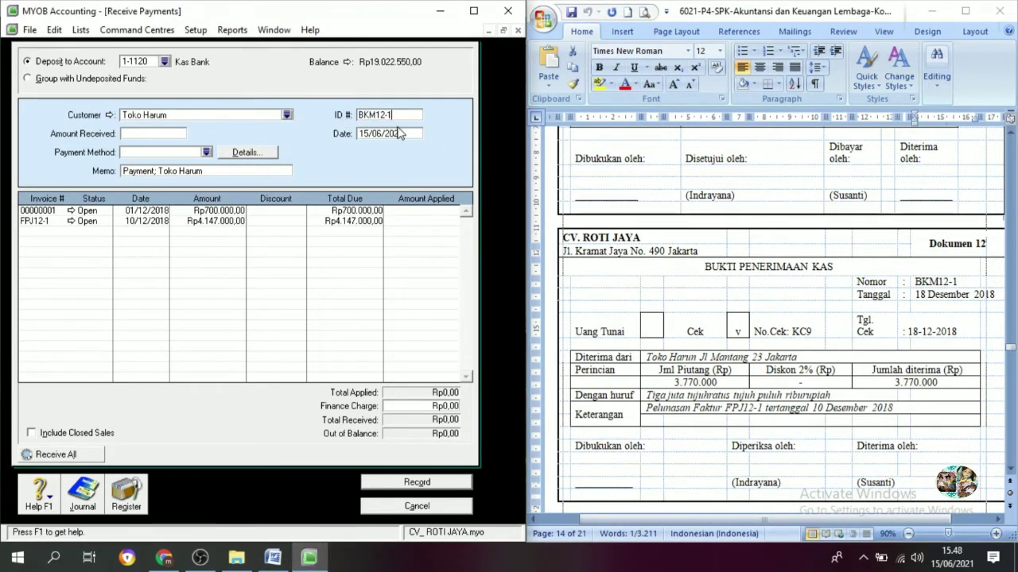
Date the receipt 18/12/2018 and set the amount received to 3770000
key(Tab)
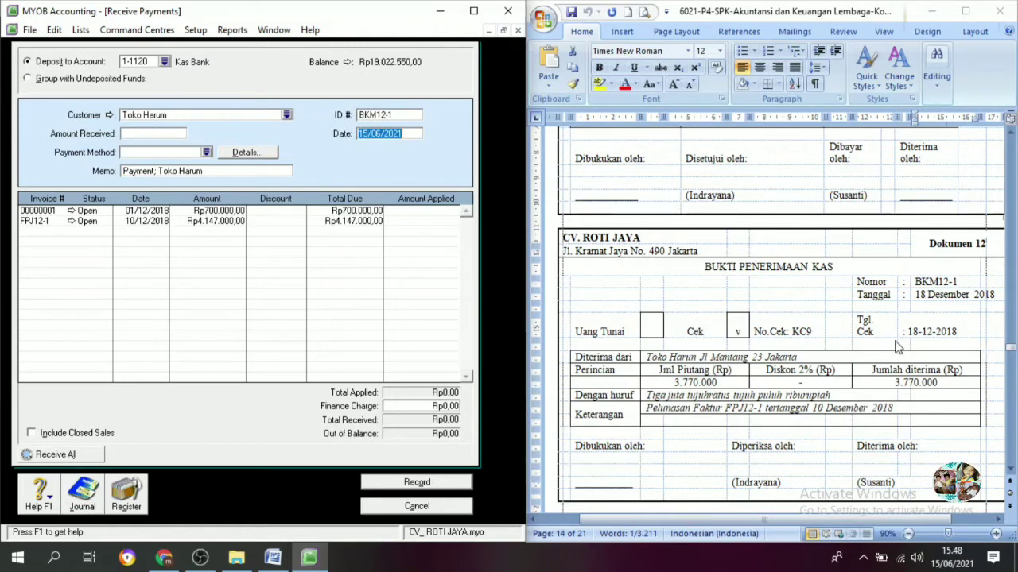
text(18)
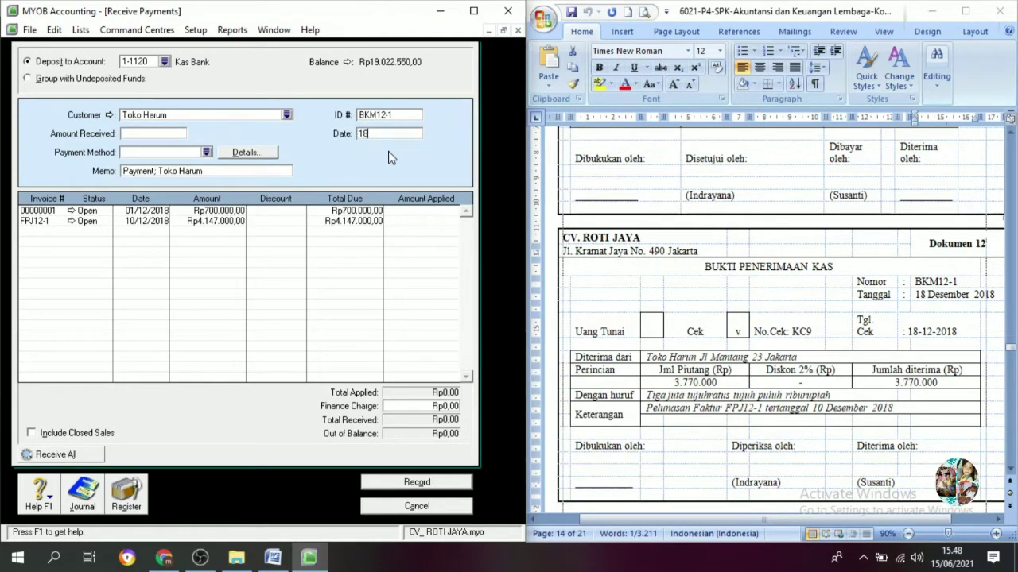
text(/12/2018)
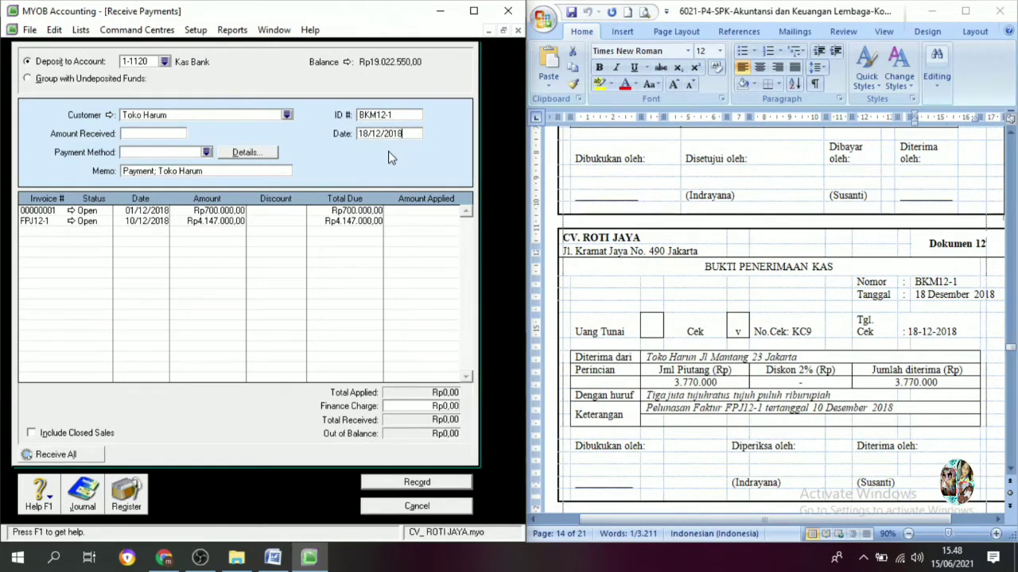
click(157, 134)
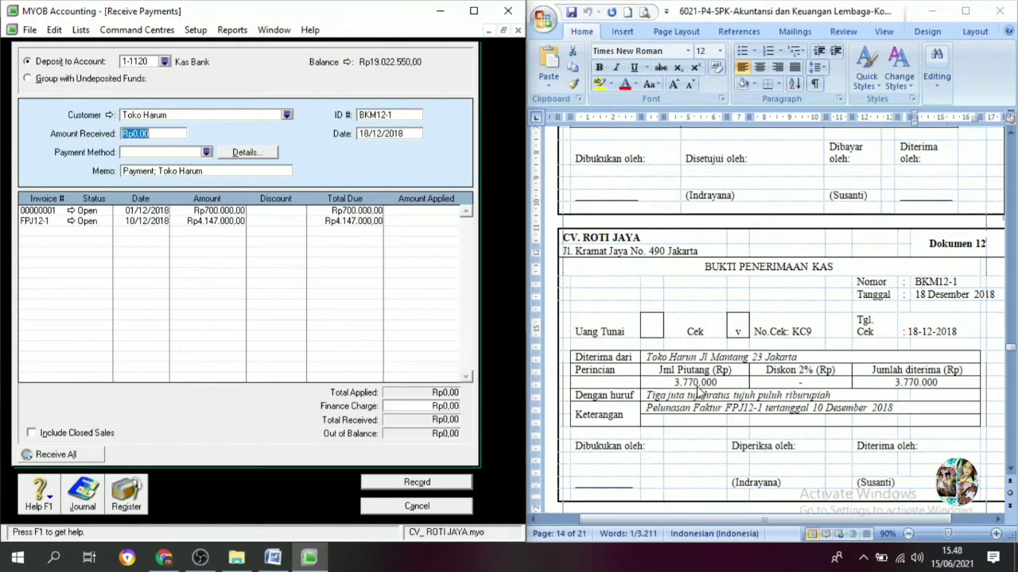
text(3770000)
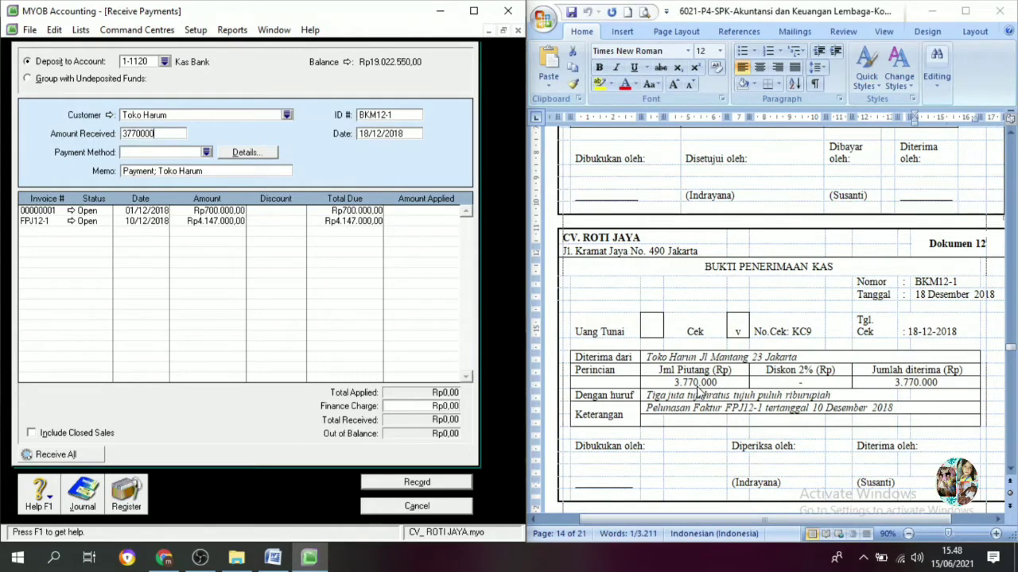
key(Tab)
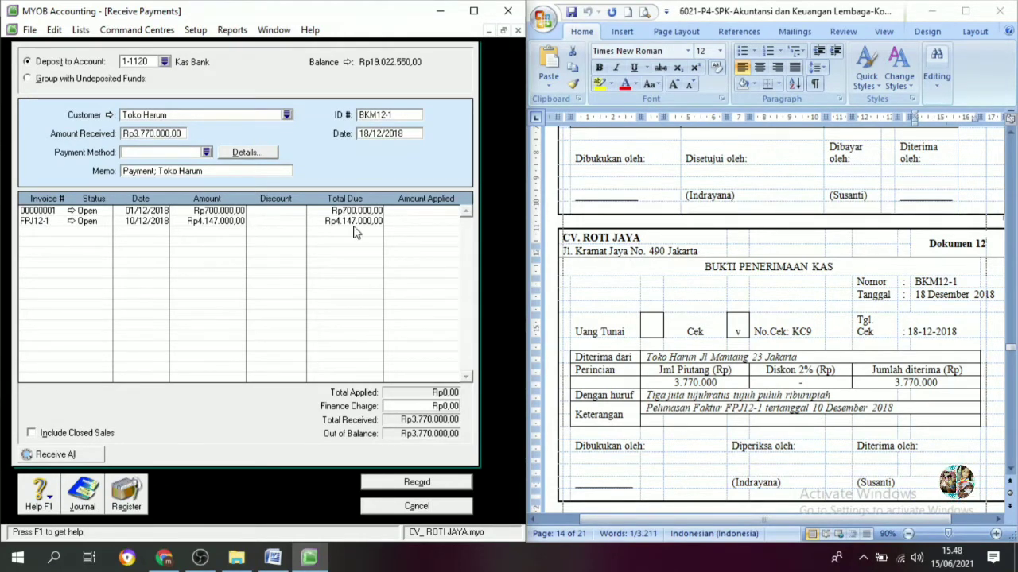
Apply the received amount to invoice FPJ12-1, record the receipt, and close the Receive Payments form
click(408, 222)
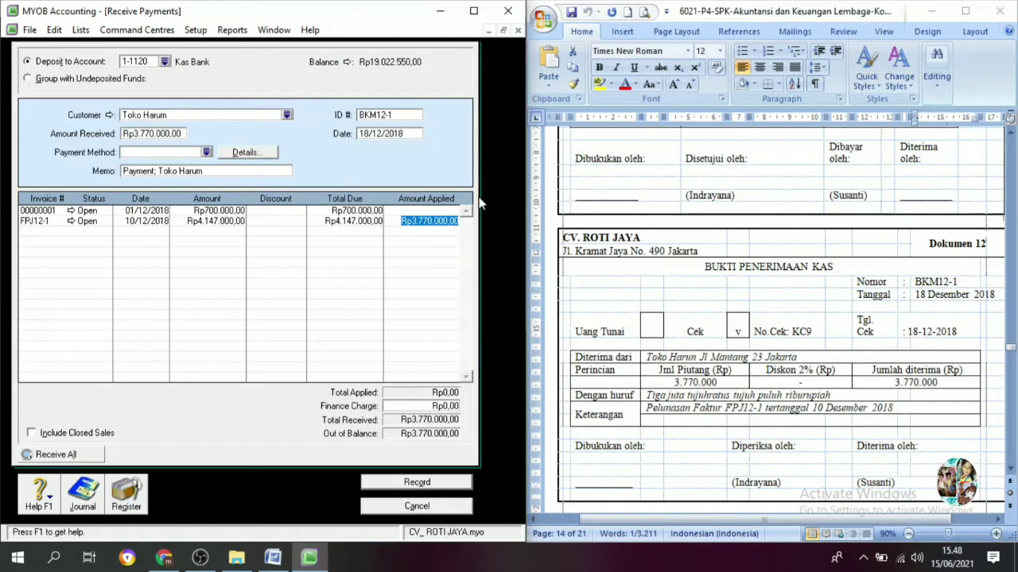
key(Tab)
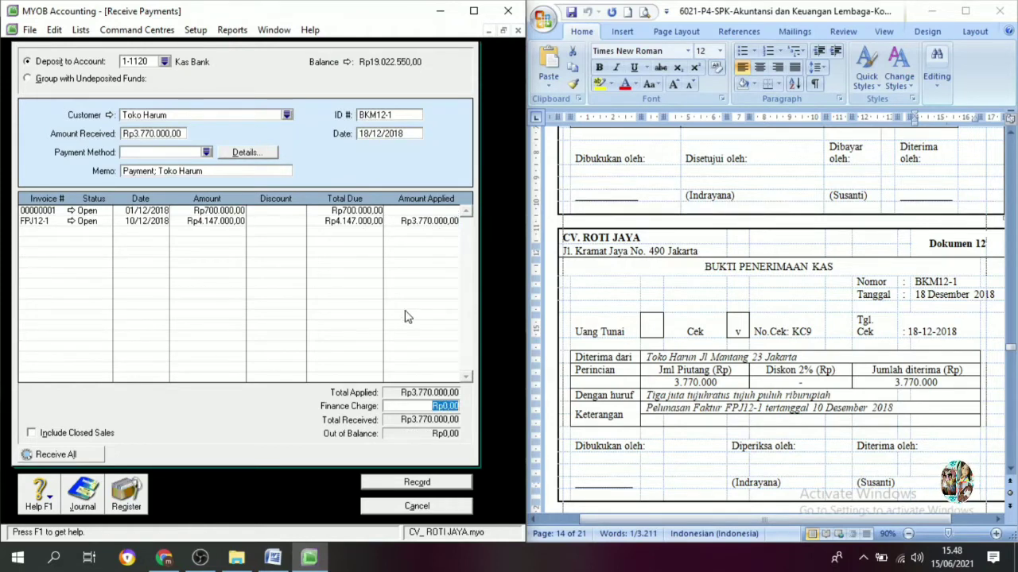
click(423, 485)
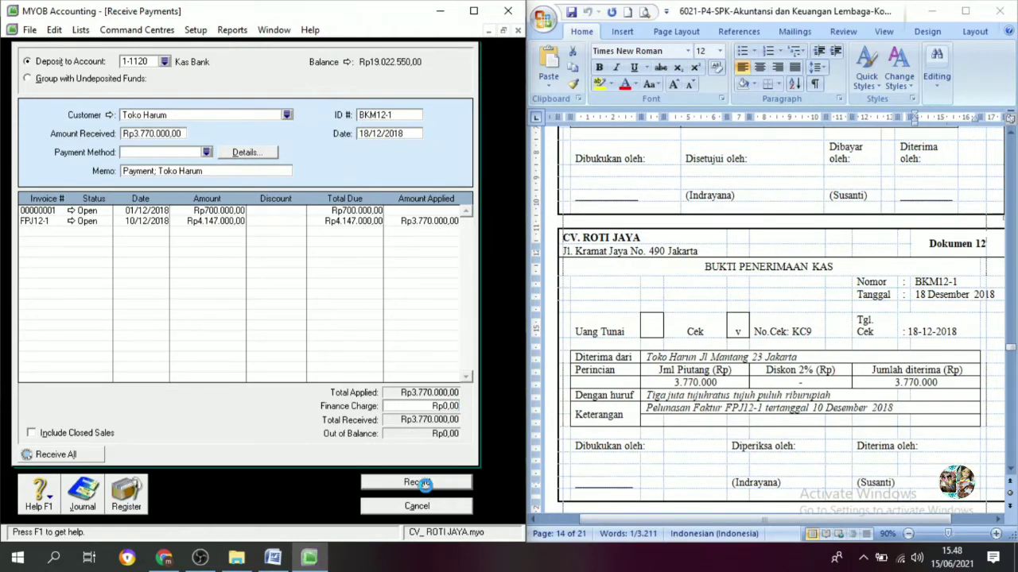
click(429, 507)
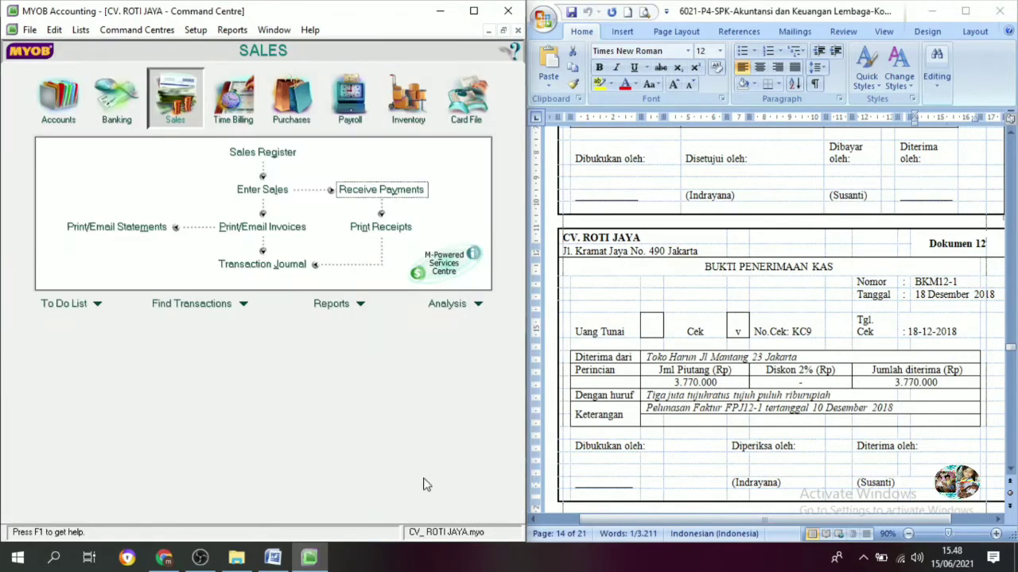
Bring Dokumen 13 into view and start a Spend Money entry in Banking
scroll(849, 238, down, 4)
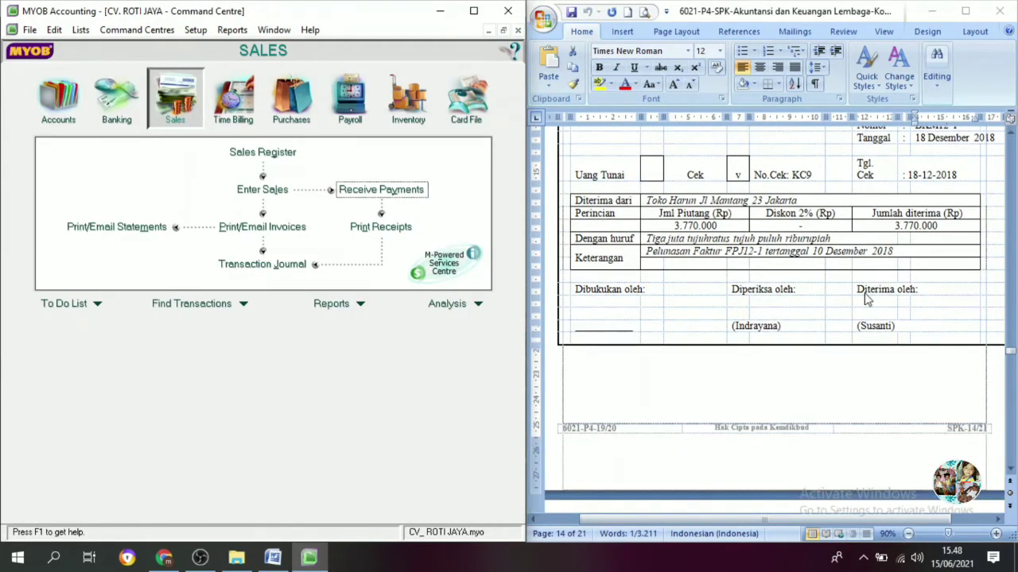
scroll(825, 279, down, 8)
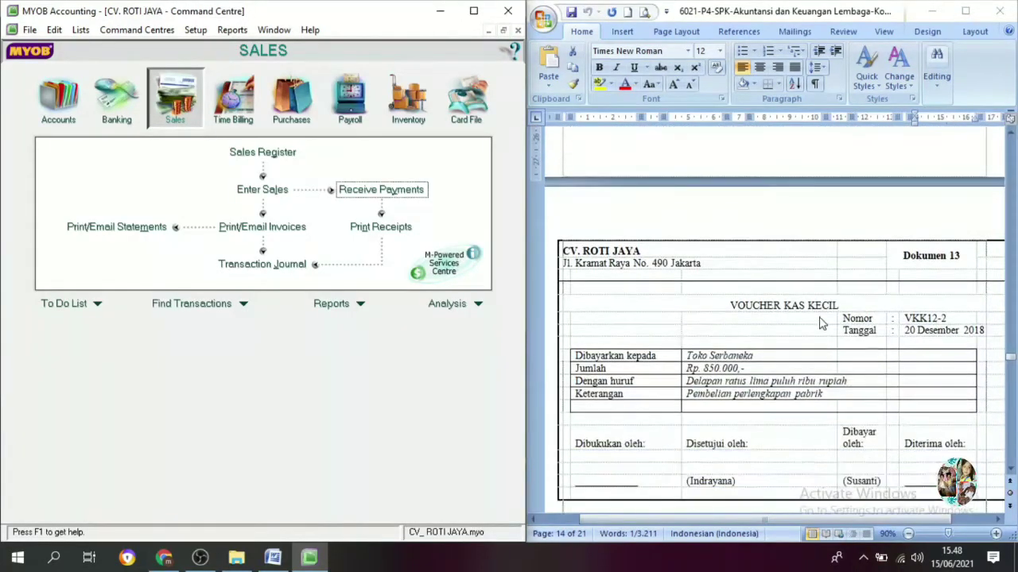
scroll(609, 275, down, 1)
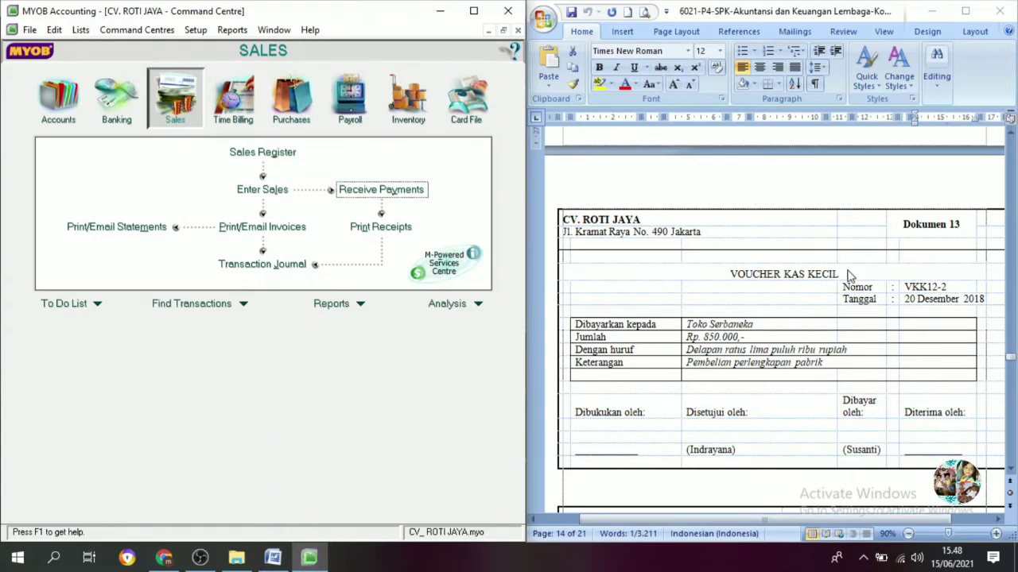
click(111, 111)
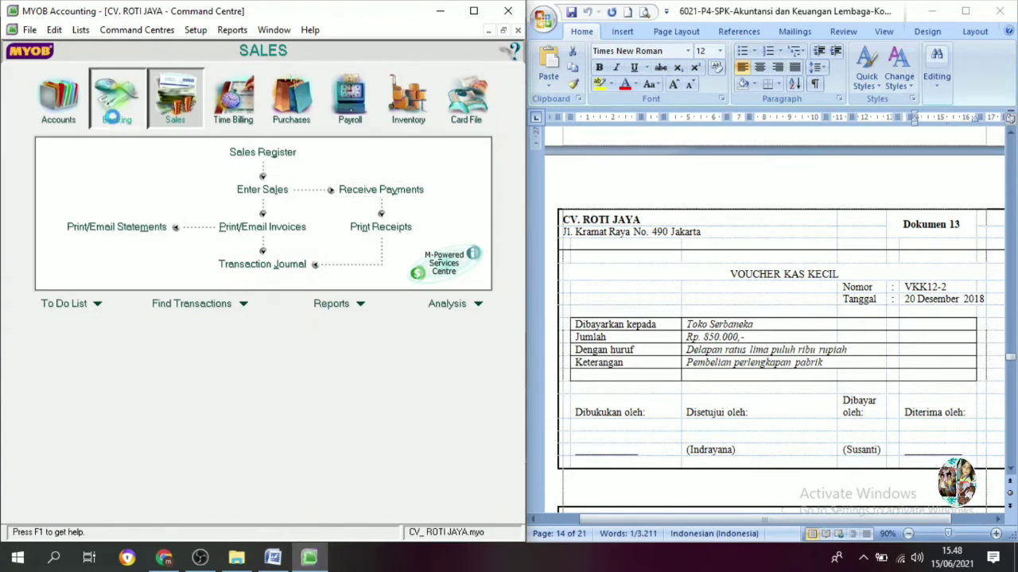
click(113, 162)
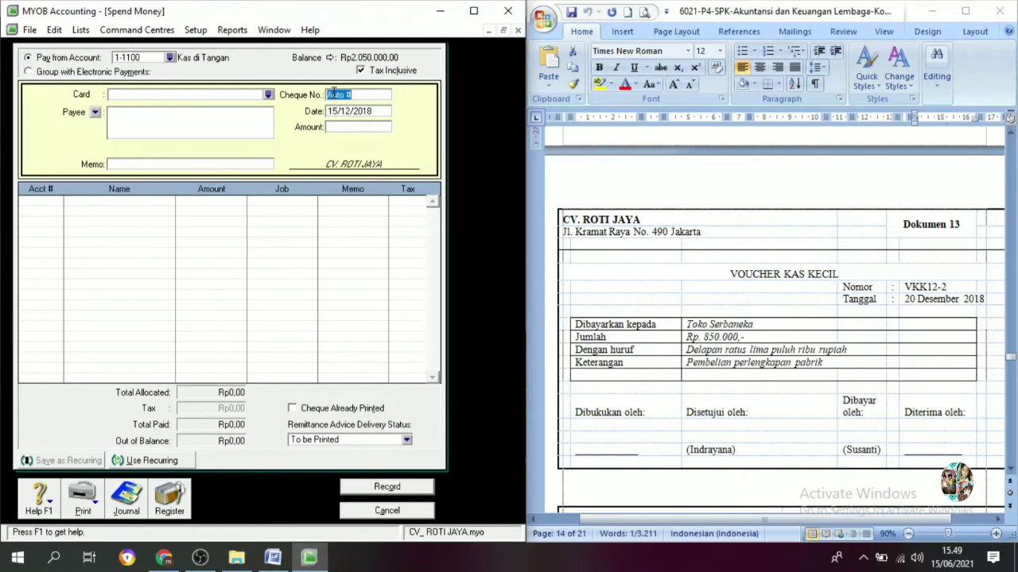
Replace the payment's automatic cheque number with VKK12-2, copied from Dokumen 13
click(953, 286)
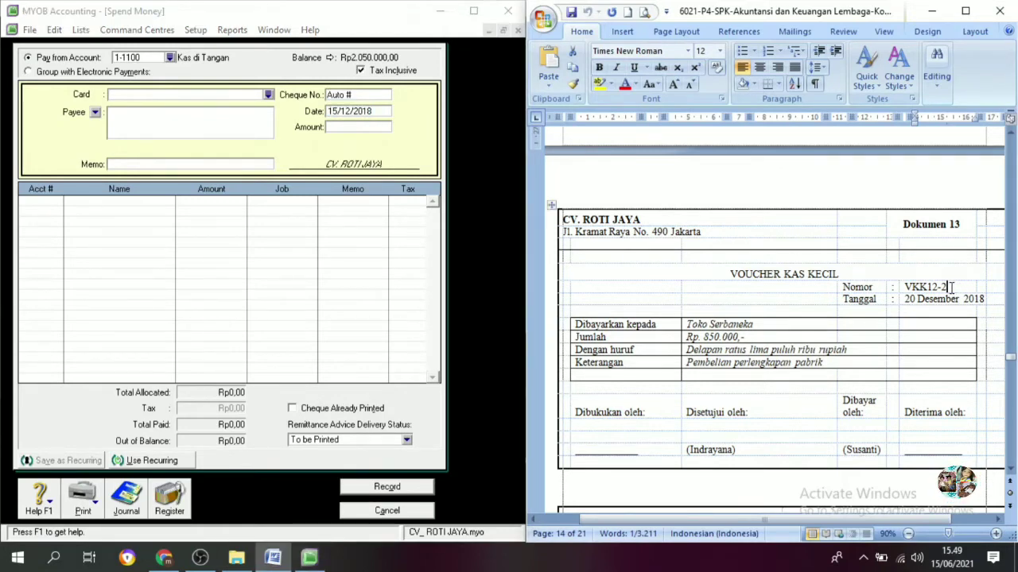
drag(950, 287, 904, 287)
key(ctrl+c)
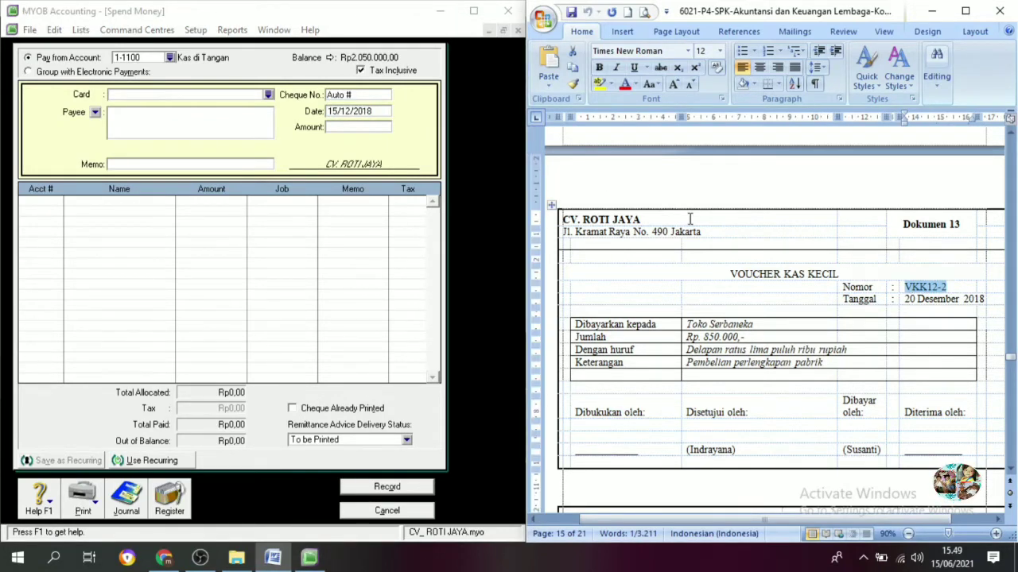
click(355, 94)
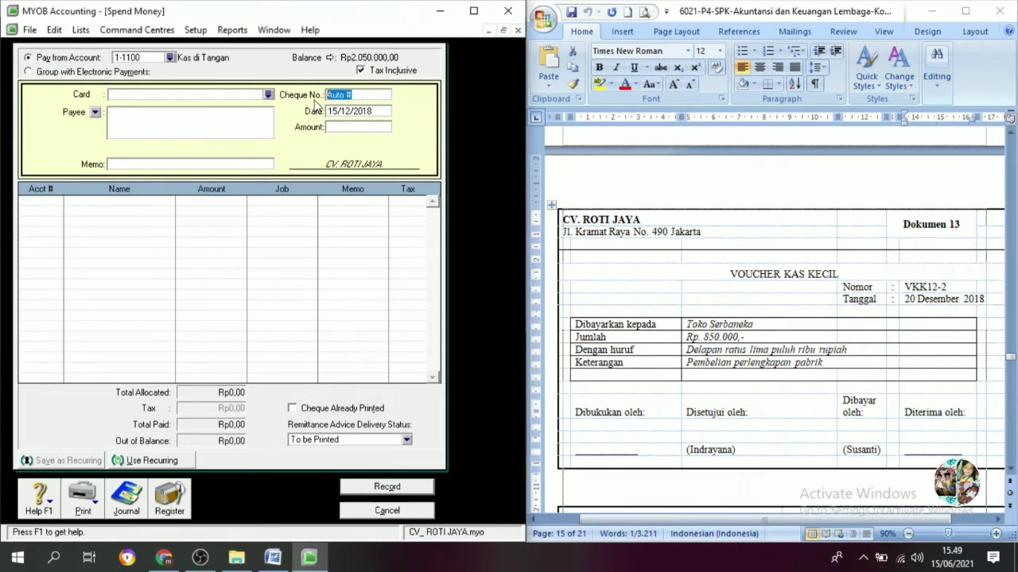
key(ctrl+v)
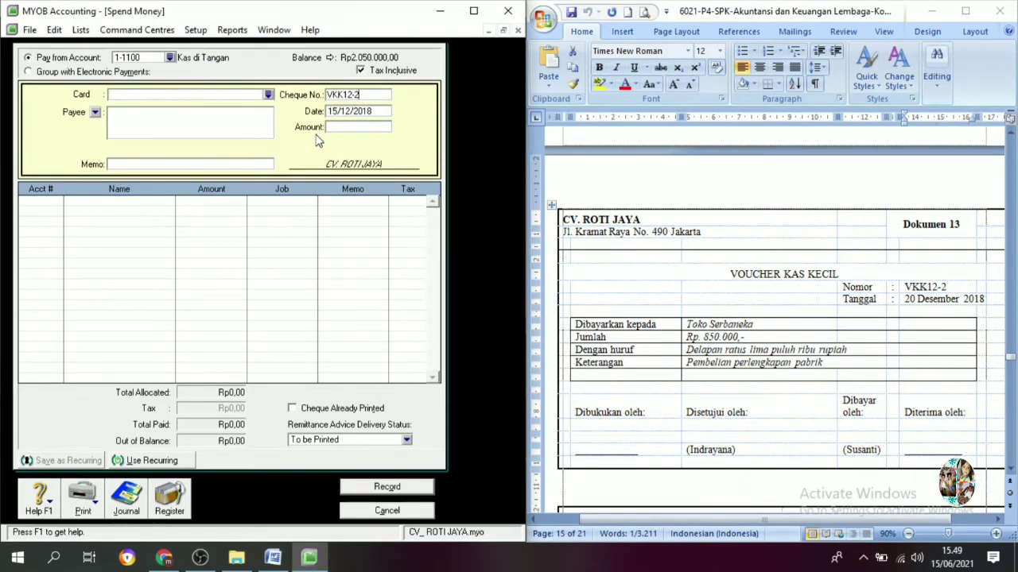
Date the payment 20/12/2018 and set its amount to 850000
key(Tab)
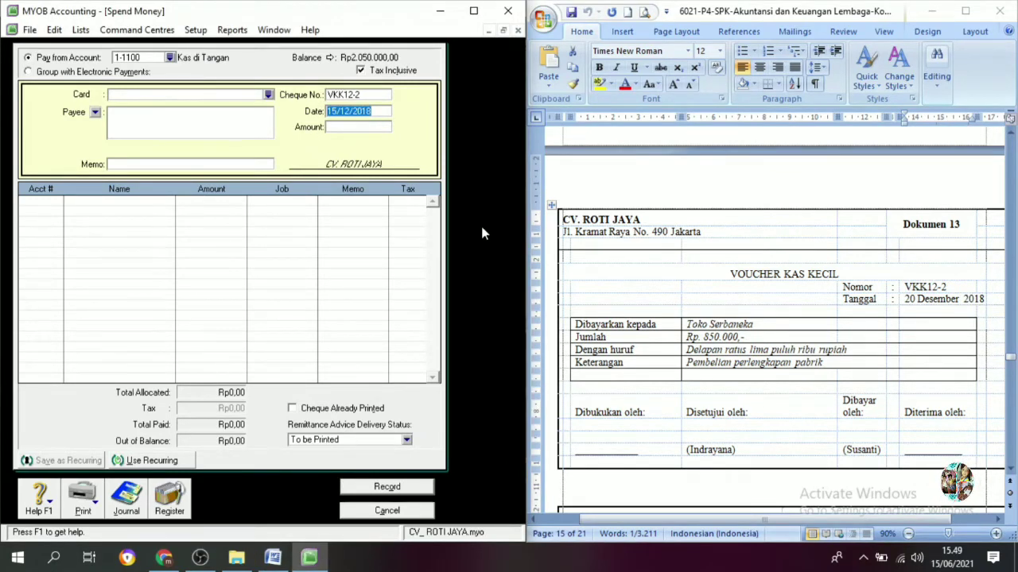
text(20/12/2018)
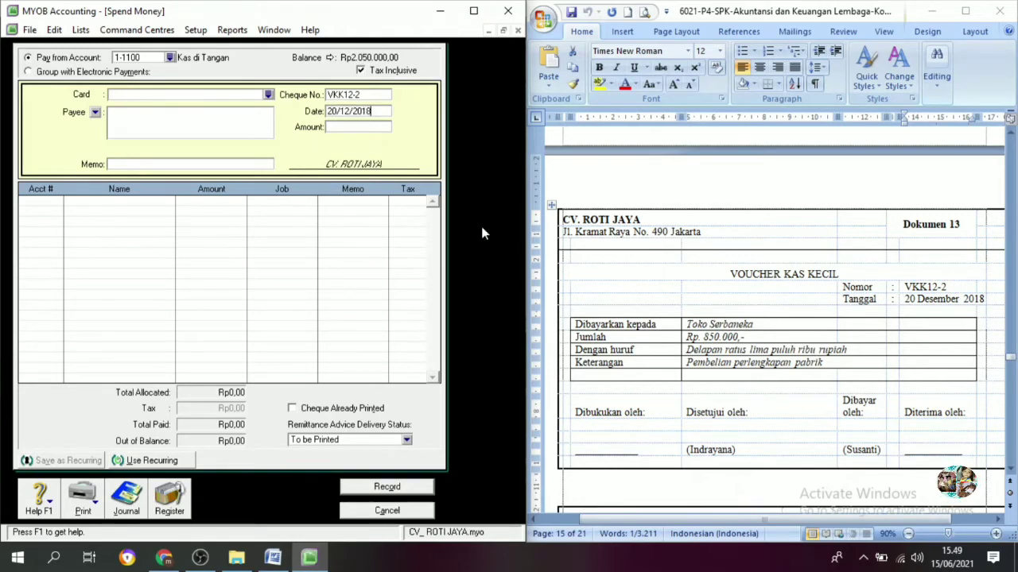
click(338, 127)
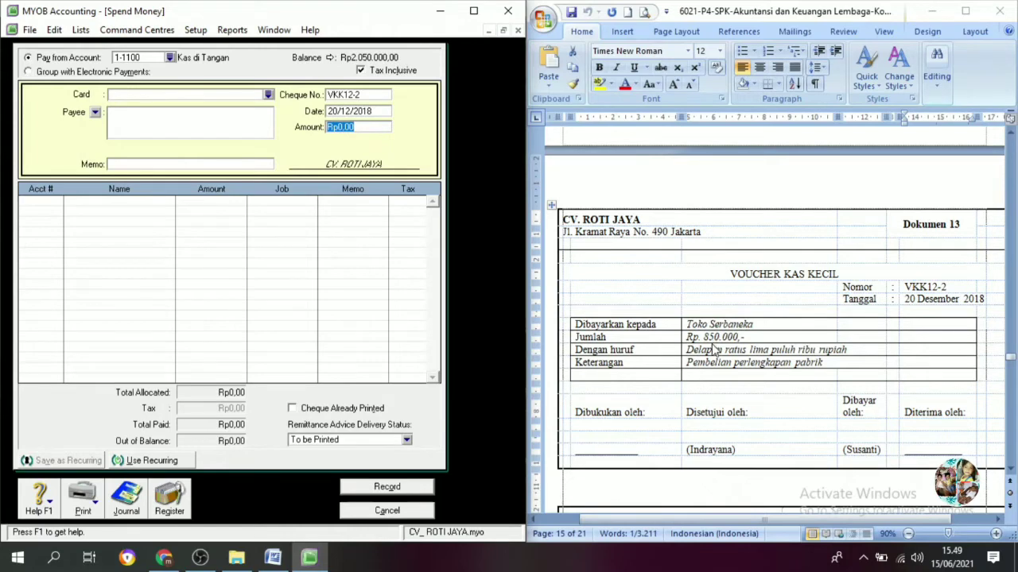
text(850000)
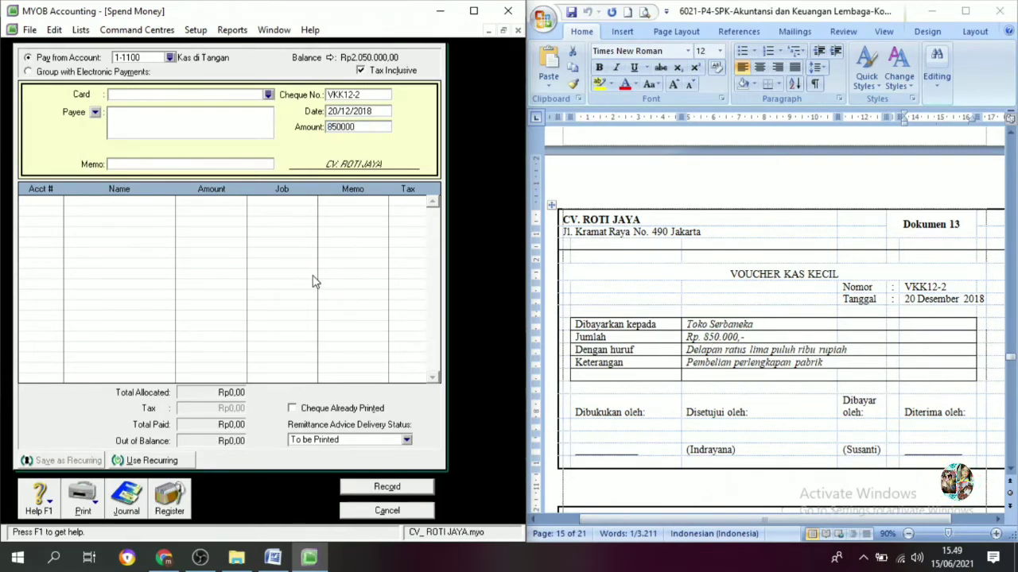
Fill in the payment's memo with "Pembelian perlengkapan pabrik", copied from the Keterangan row of Dokumen 13
click(124, 163)
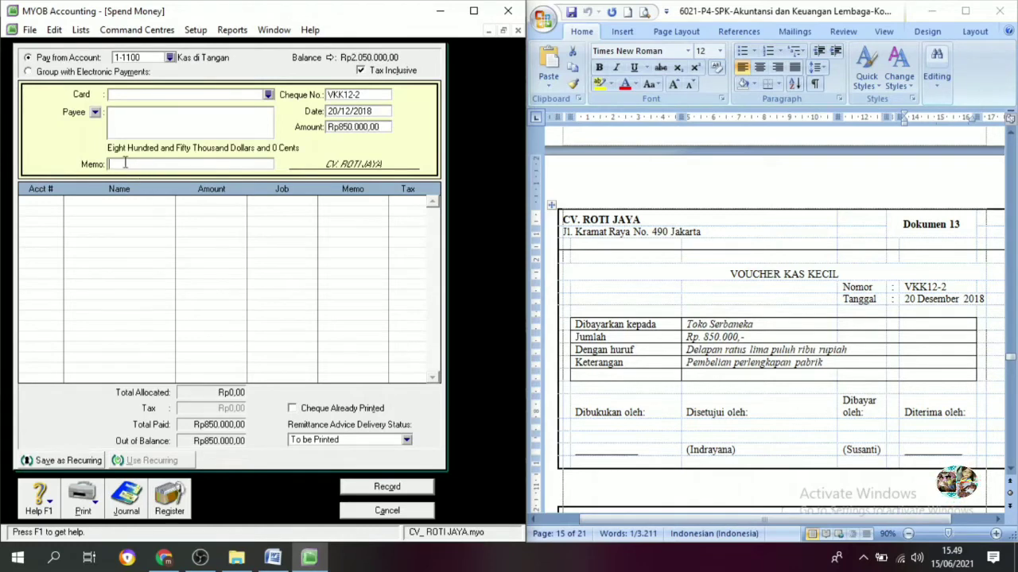
click(690, 372)
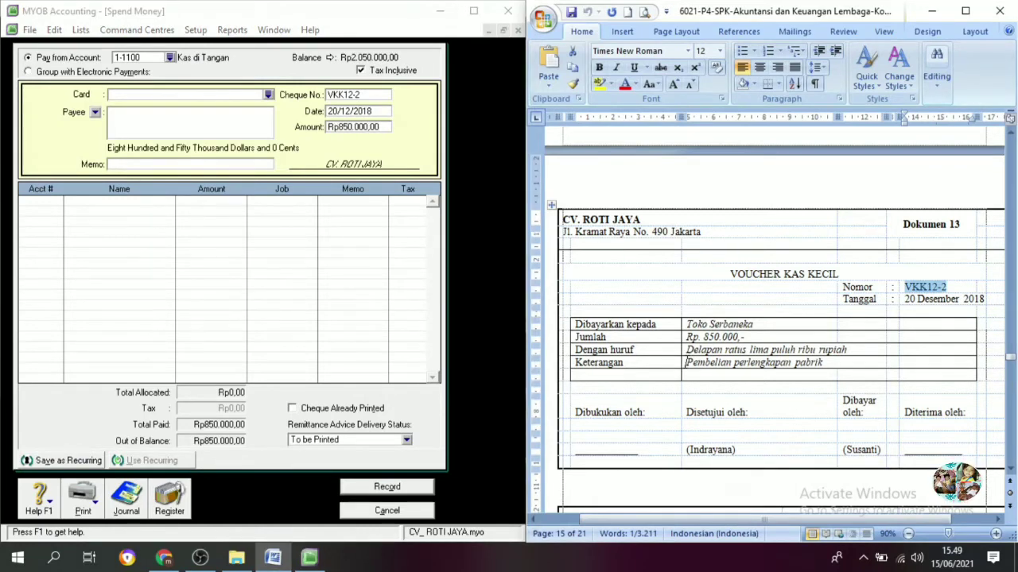
drag(685, 362, 826, 362)
key(ctrl+c)
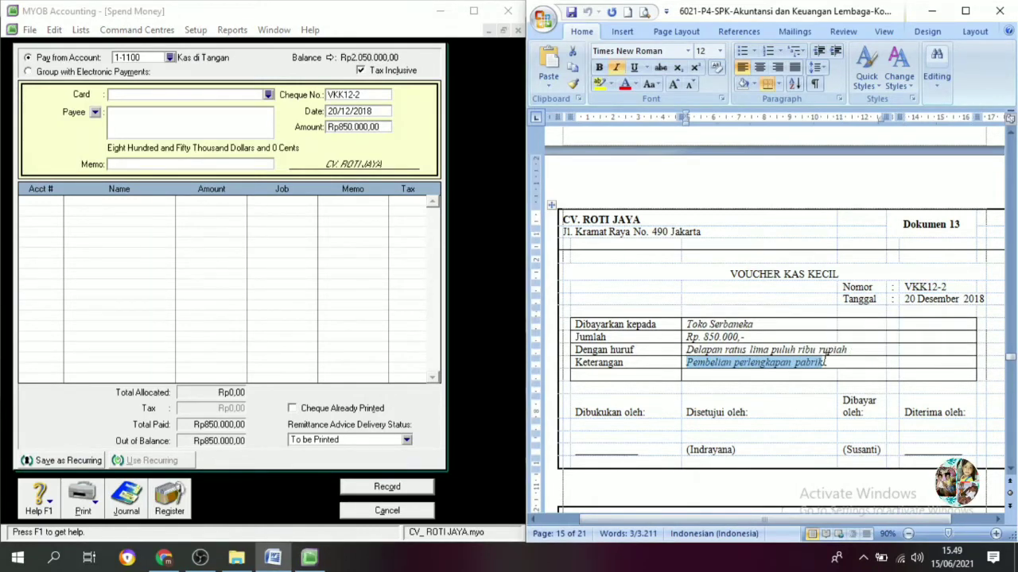
click(138, 160)
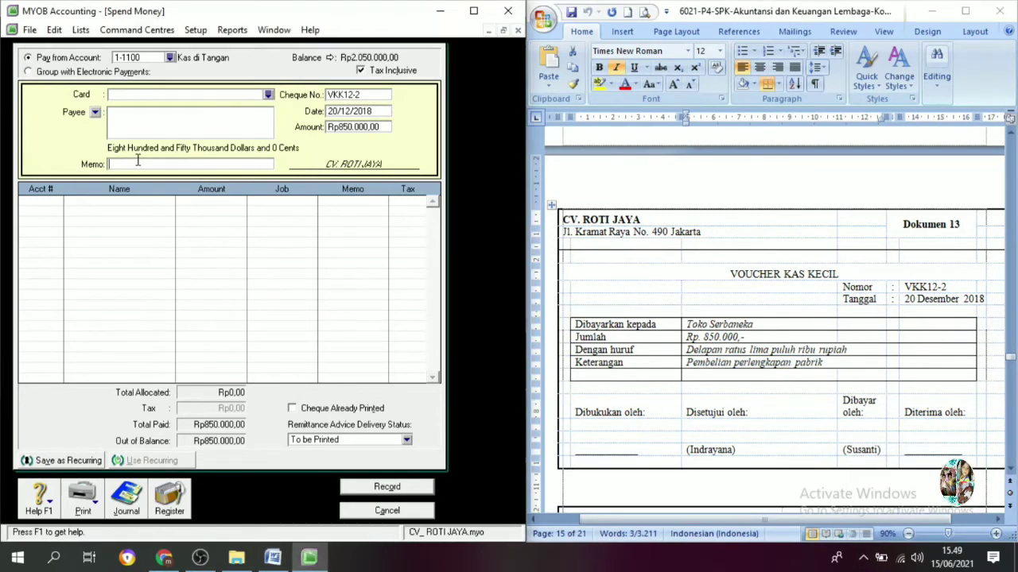
key(ctrl+v)
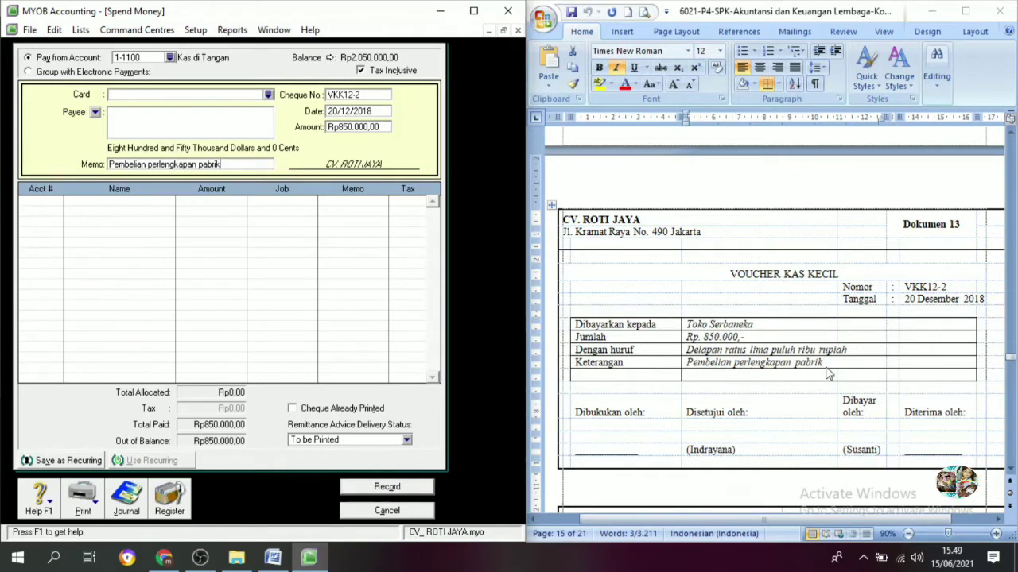
Allocate the full payment to account 1-1320 Perlengkapan Pabrik on the first line and record it
click(51, 200)
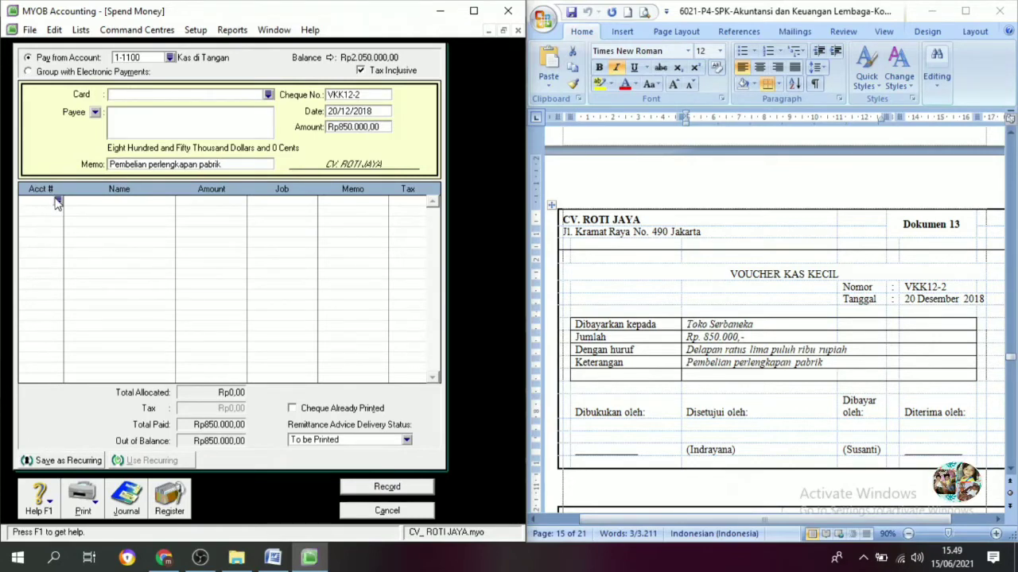
text(6)
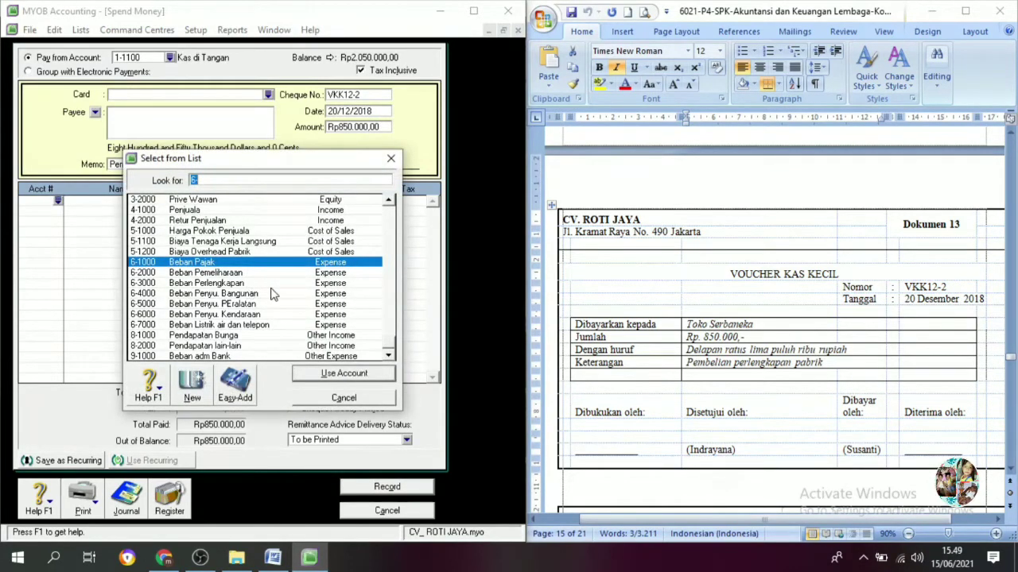
scroll(272, 292, up, 4)
scroll(272, 292, up, 4)
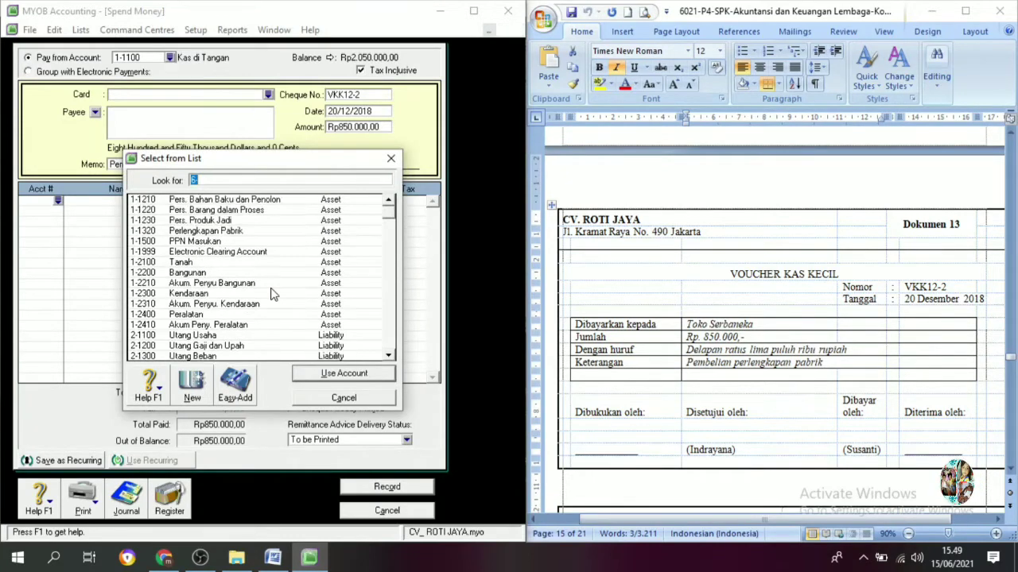
click(186, 263)
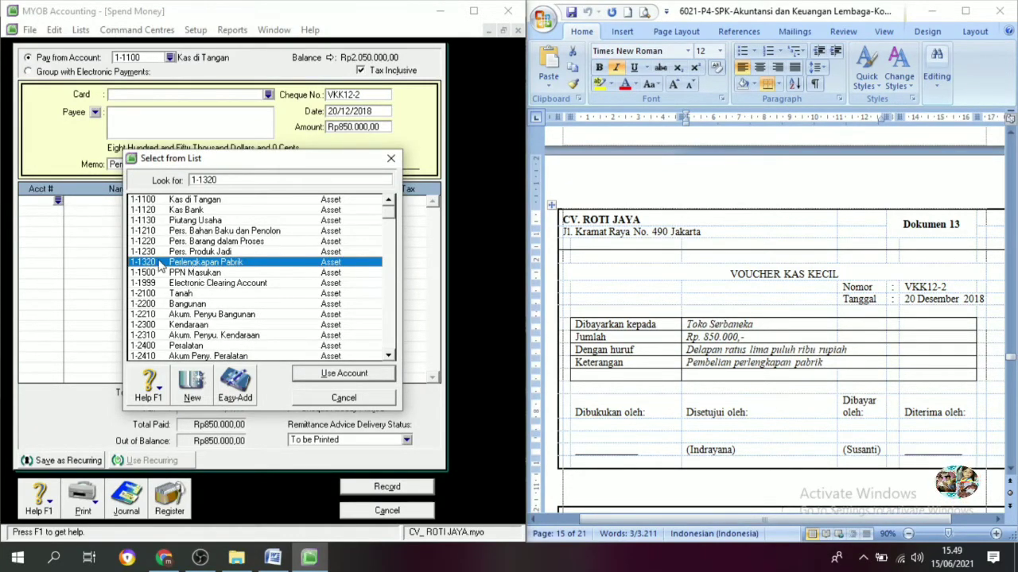
click(341, 375)
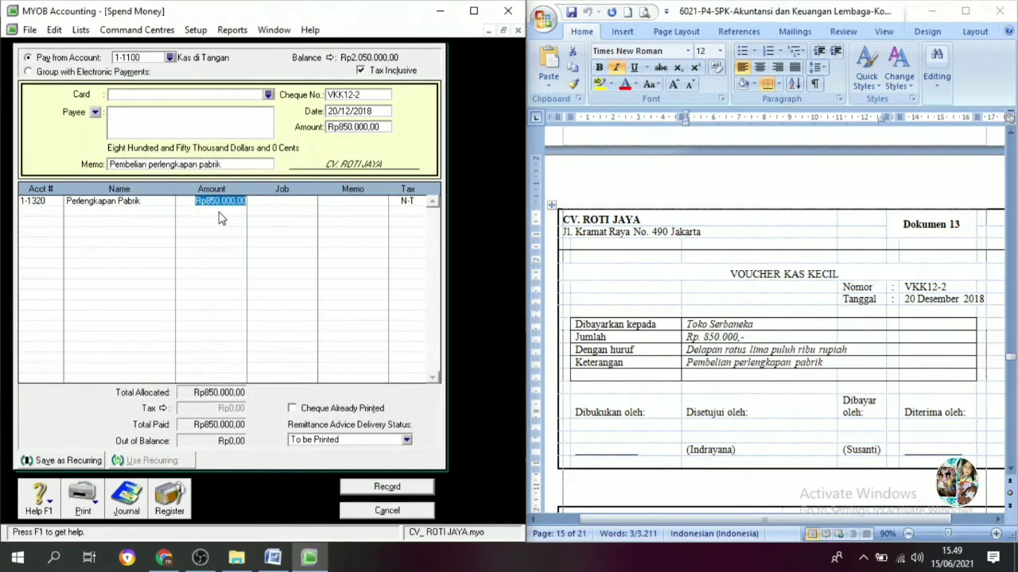
key(Tab)
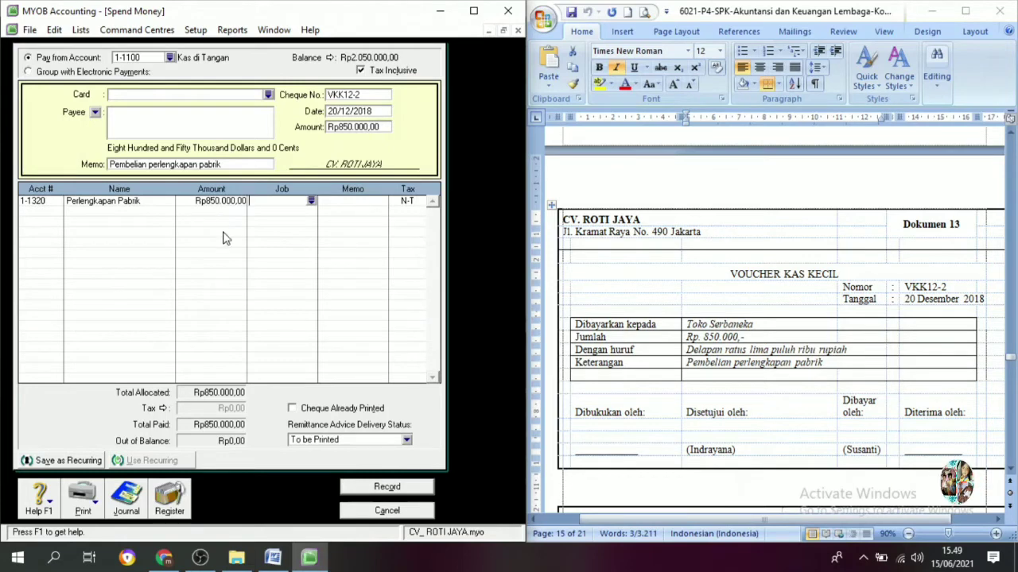
click(373, 487)
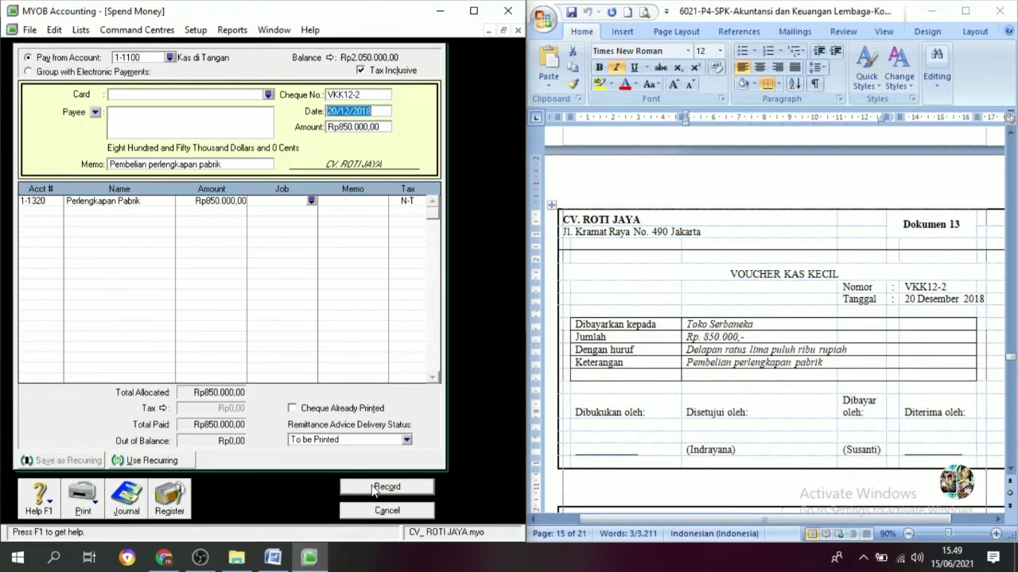
Close the payment entry and open a new inventory adjustment for Dokumen 14
click(396, 510)
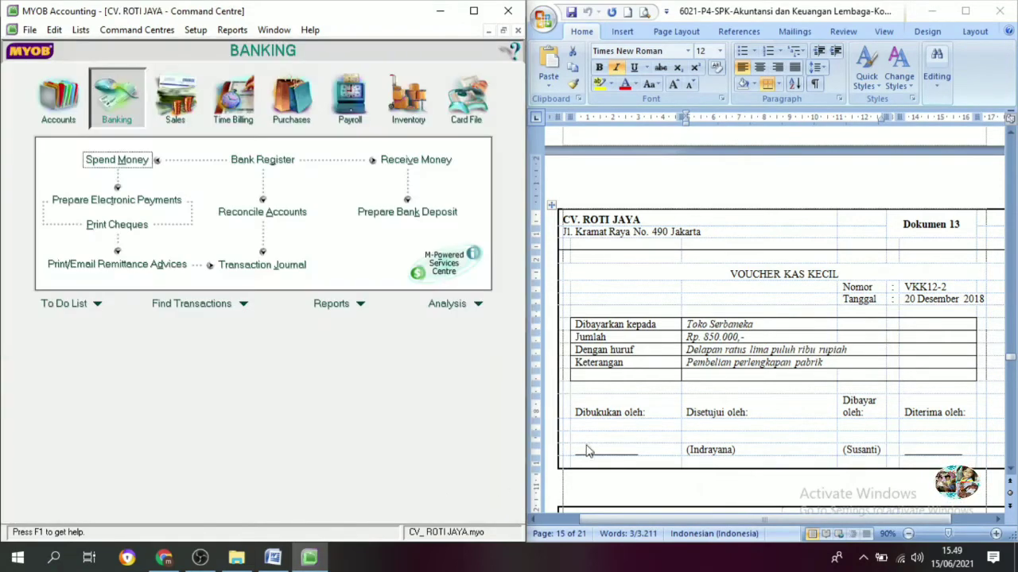
scroll(824, 348, down, 1)
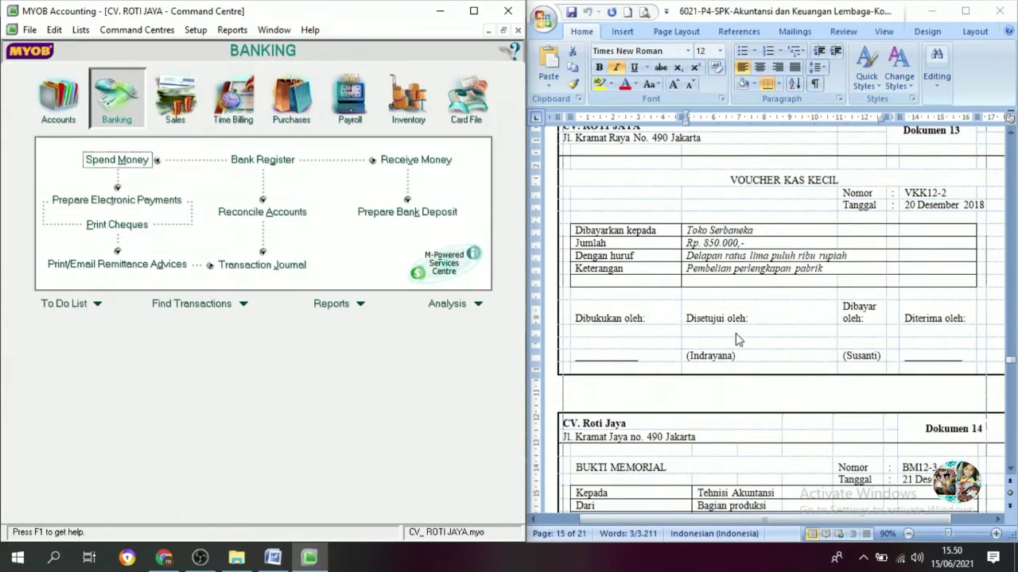
scroll(770, 336, down, 6)
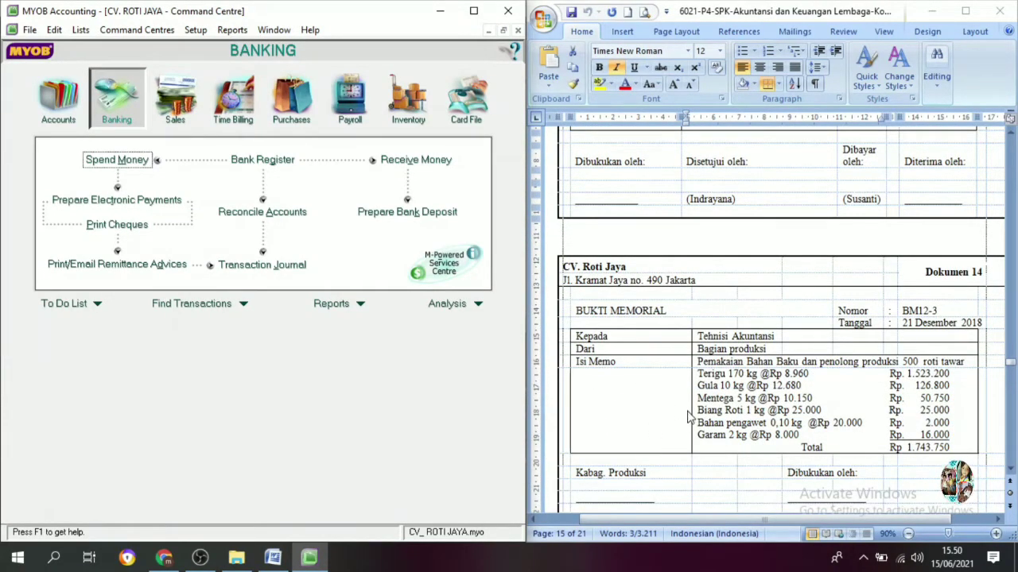
scroll(653, 415, down, 2)
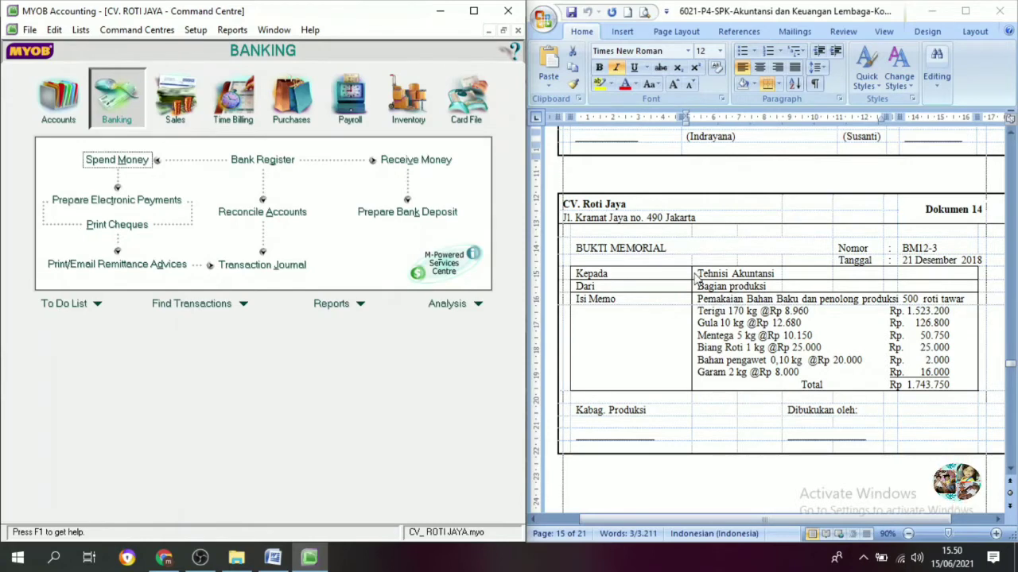
click(408, 119)
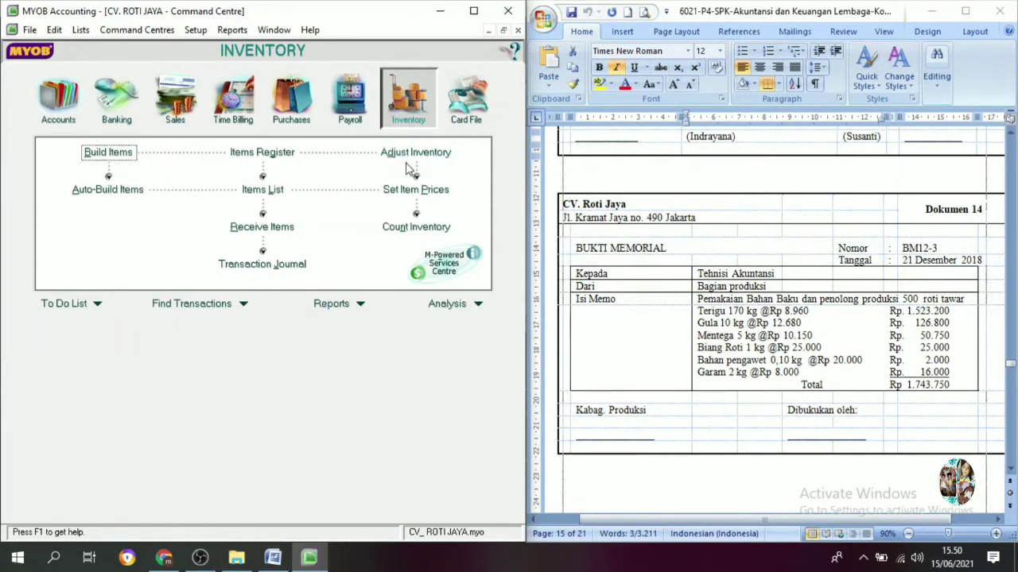
click(410, 152)
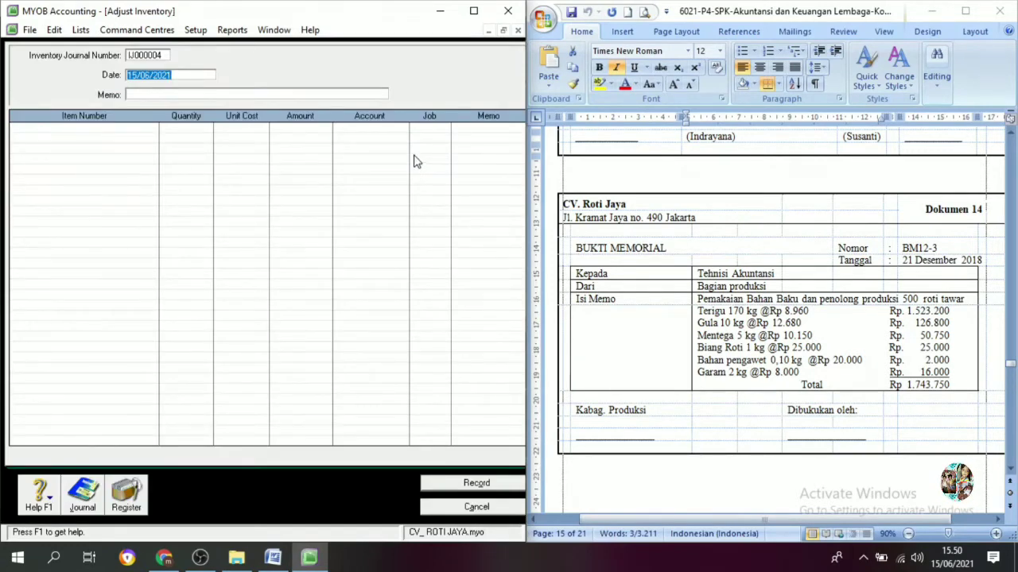
Replace the adjustment's automatic inventory journal number with BM12-3, copied from Dokumen 14
click(165, 55)
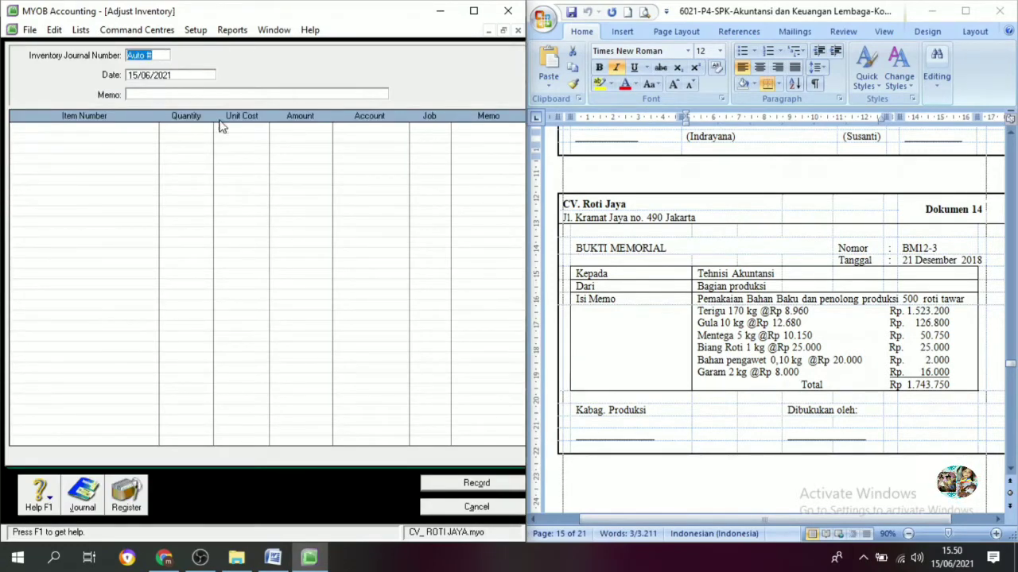
click(939, 248)
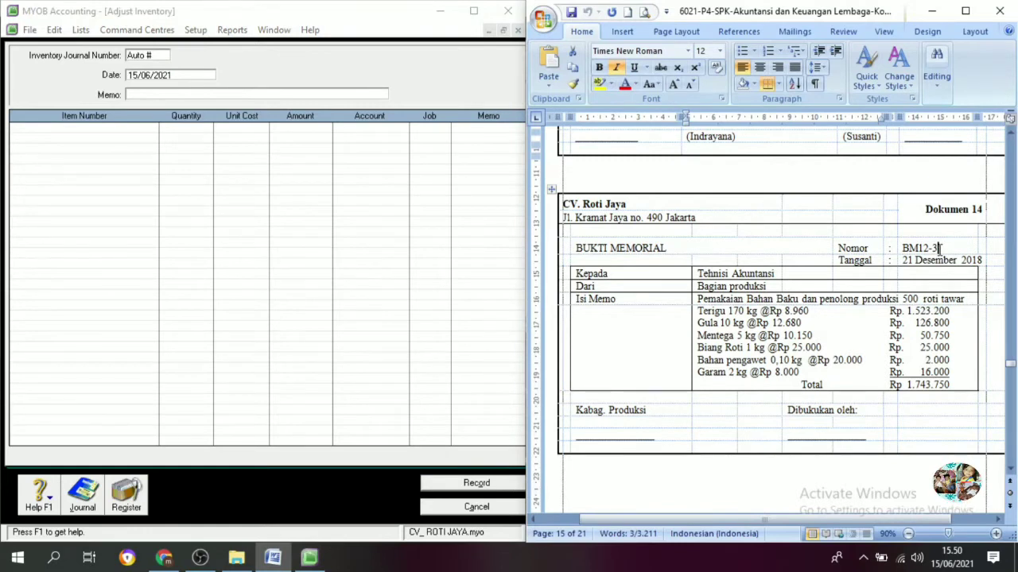
drag(939, 248, 902, 249)
key(ctrl+c)
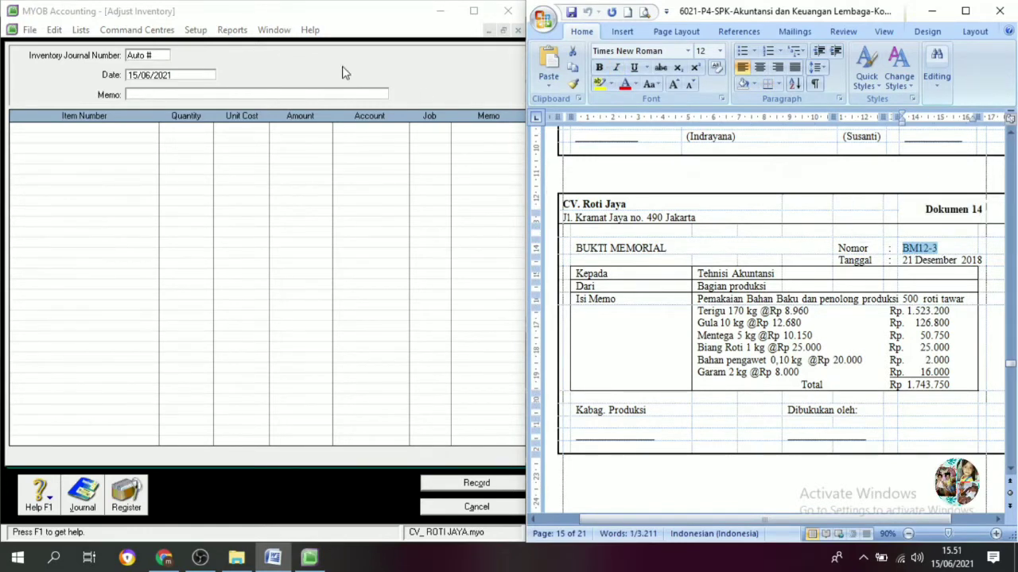
click(150, 55)
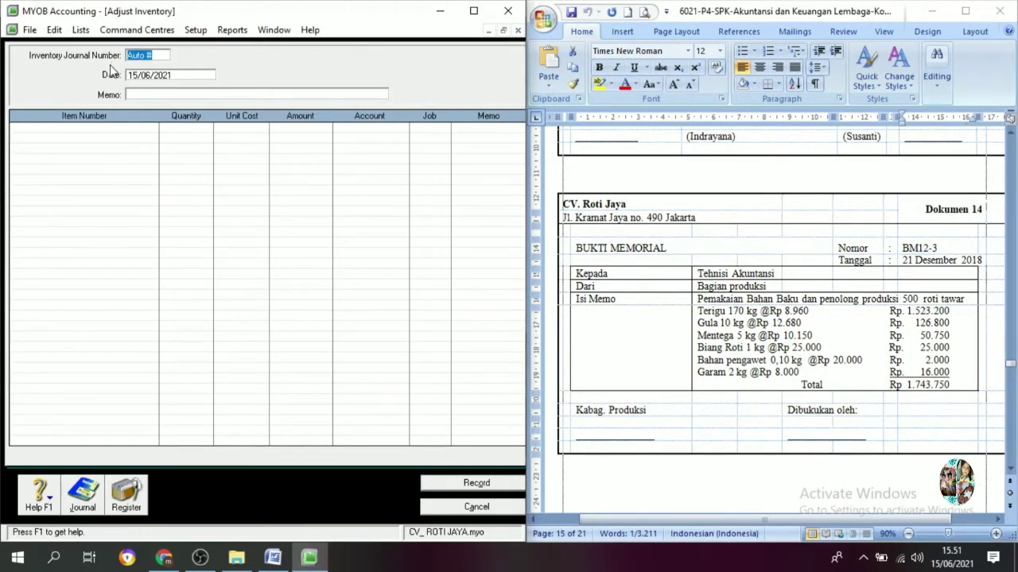
key(ctrl+v)
key(Tab)
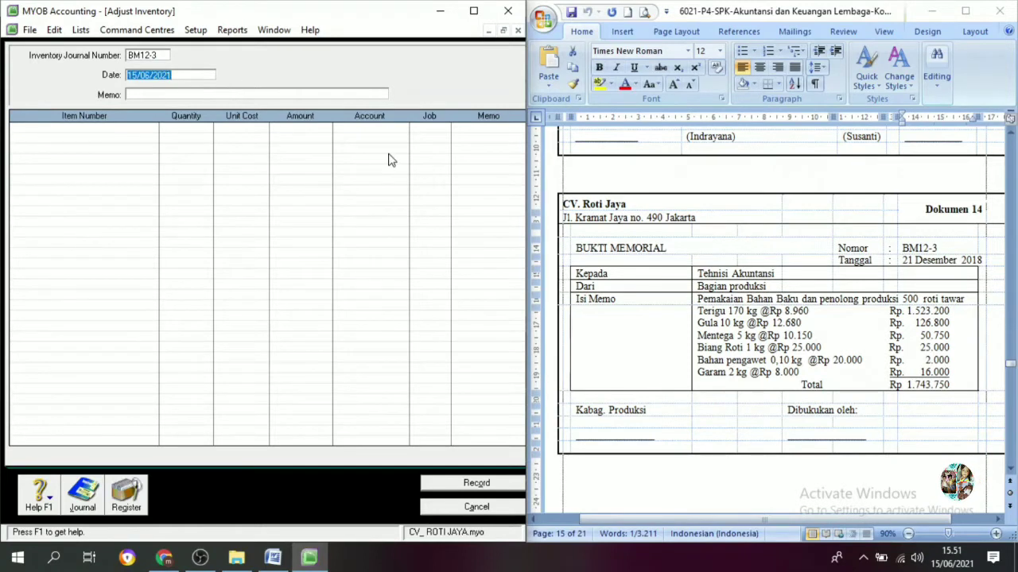
Date the adjustment 21/12/2018 and fill its memo with "Pemakaian Bahan Baku dan penolong produksi 500 roti tawar", copied from Dokumen 14
text(2)
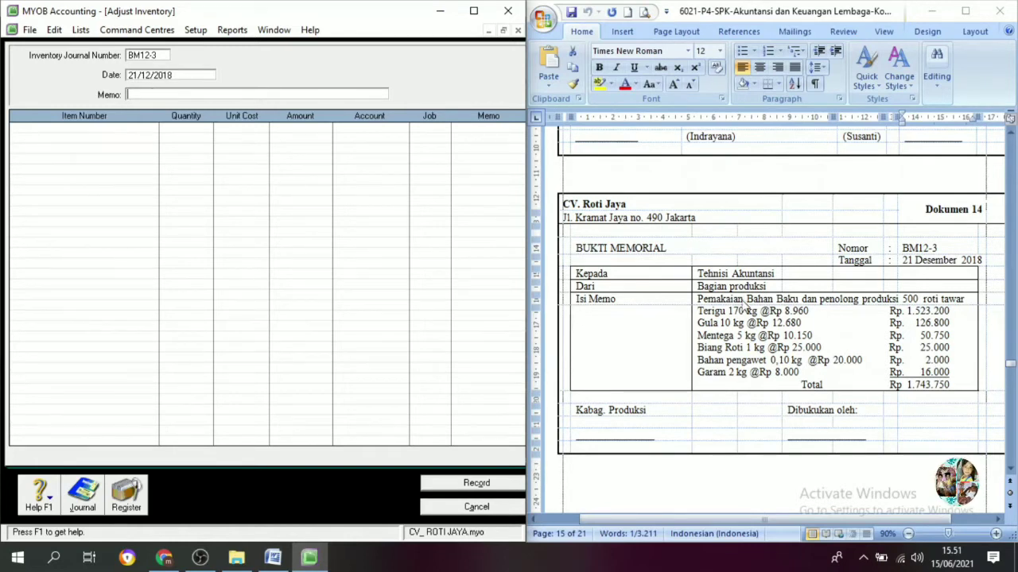
click(699, 302)
click(693, 302)
key(ctrl+c)
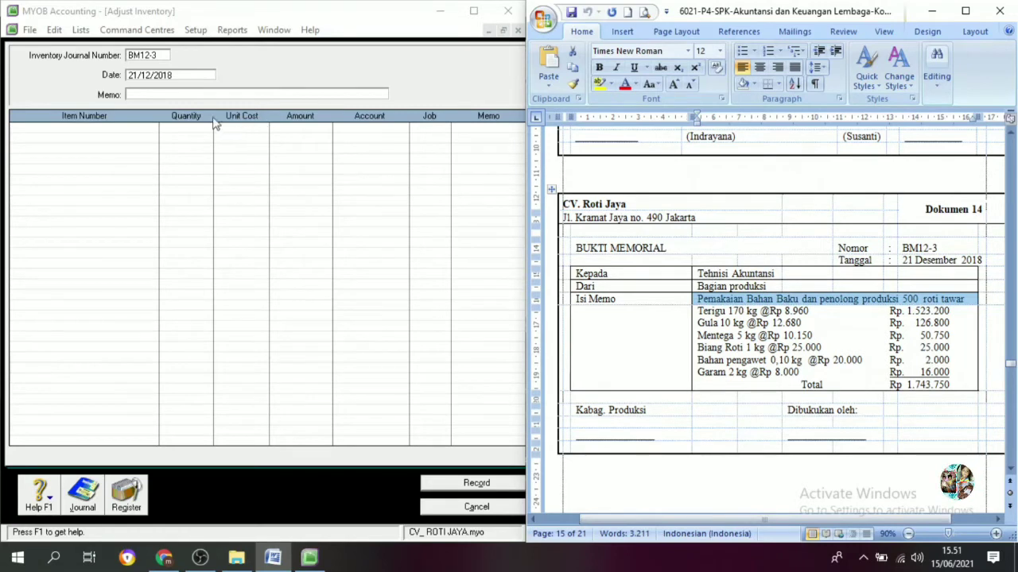
click(154, 95)
key(ctrl+v)
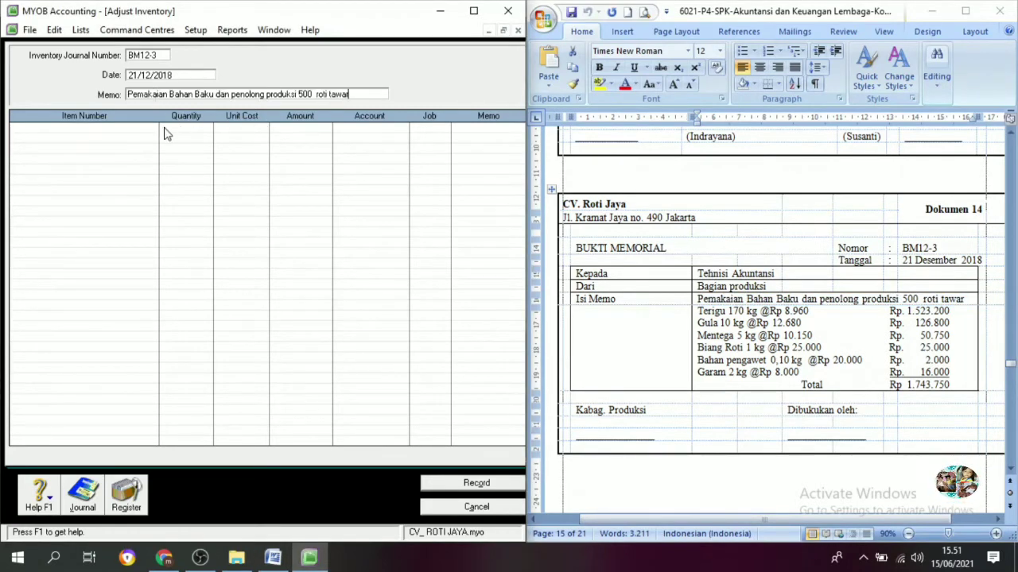
Enter item M02 Terigu on the first adjustment line with quantity -170 and unit cost 8960
click(77, 130)
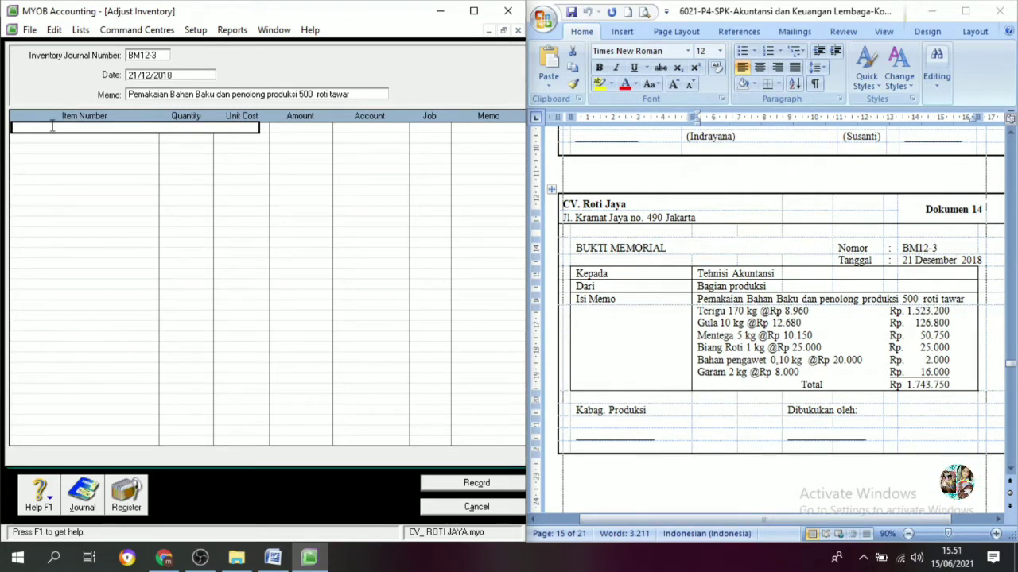
key(Tab)
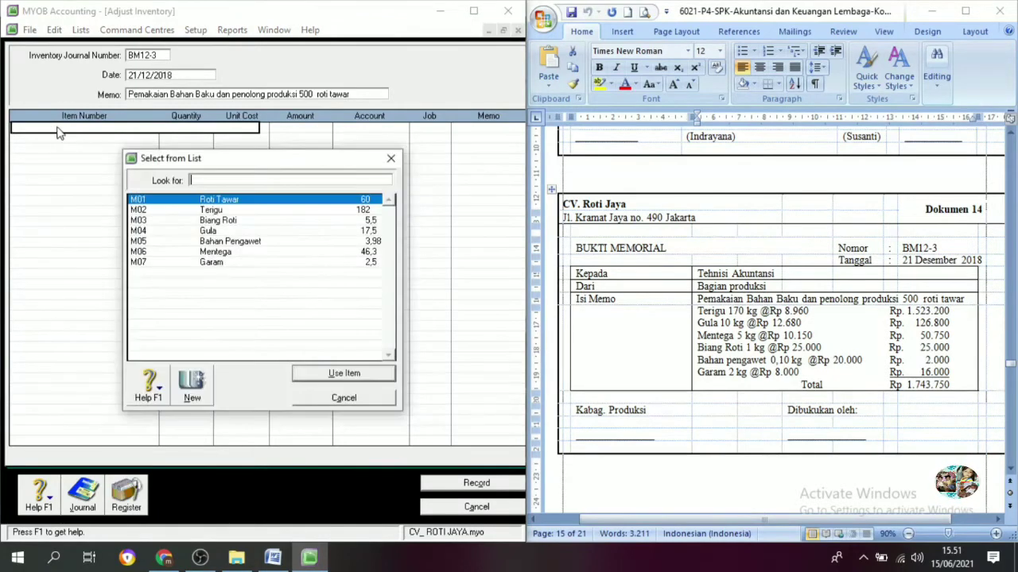
text(M02)
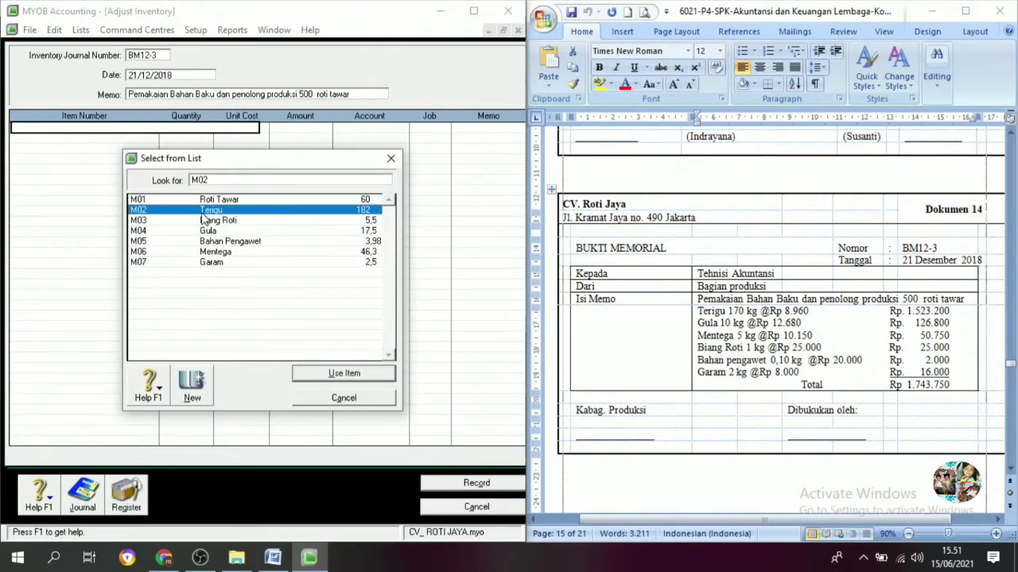
click(334, 375)
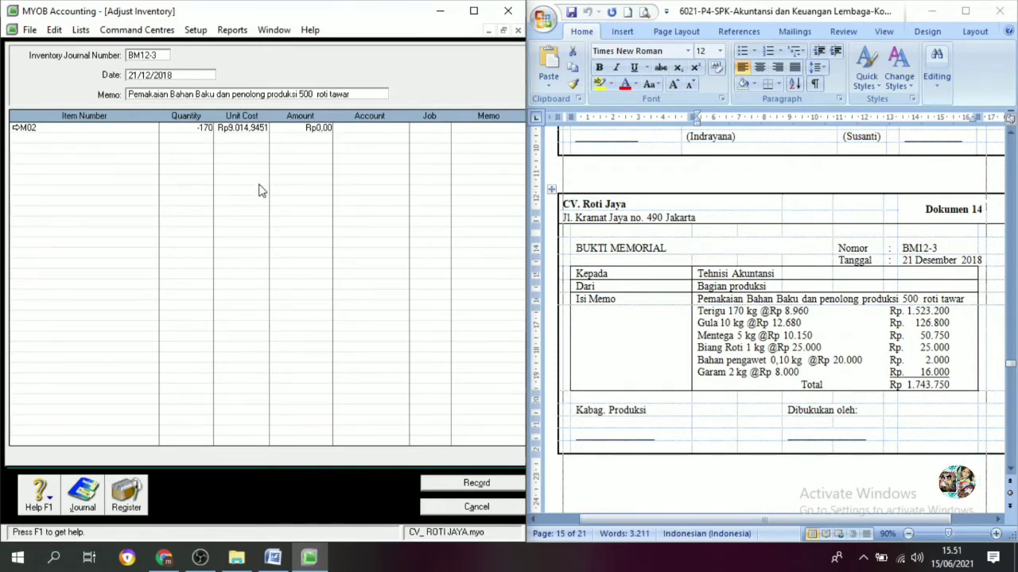
key(Tab)
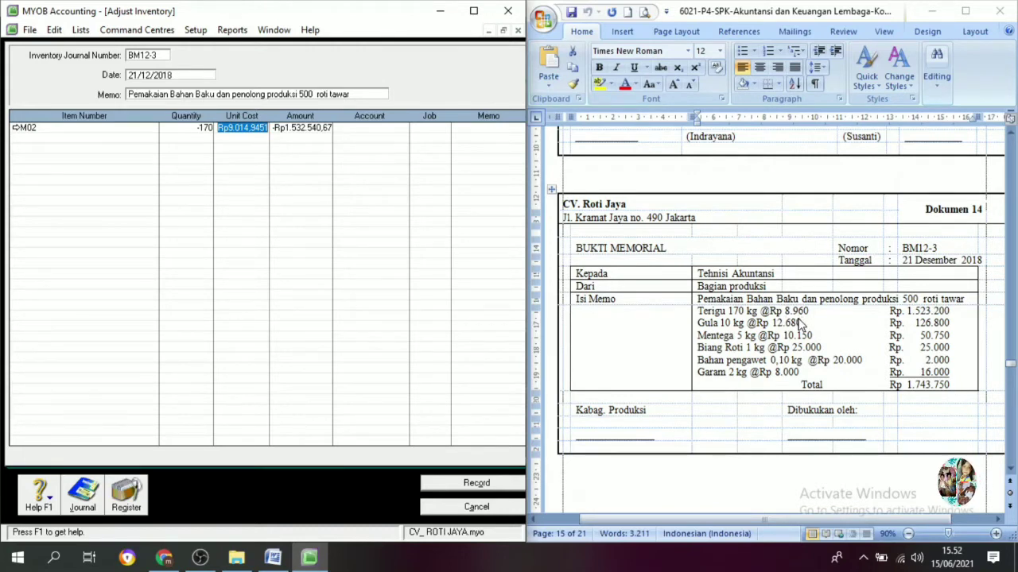
text(8.)
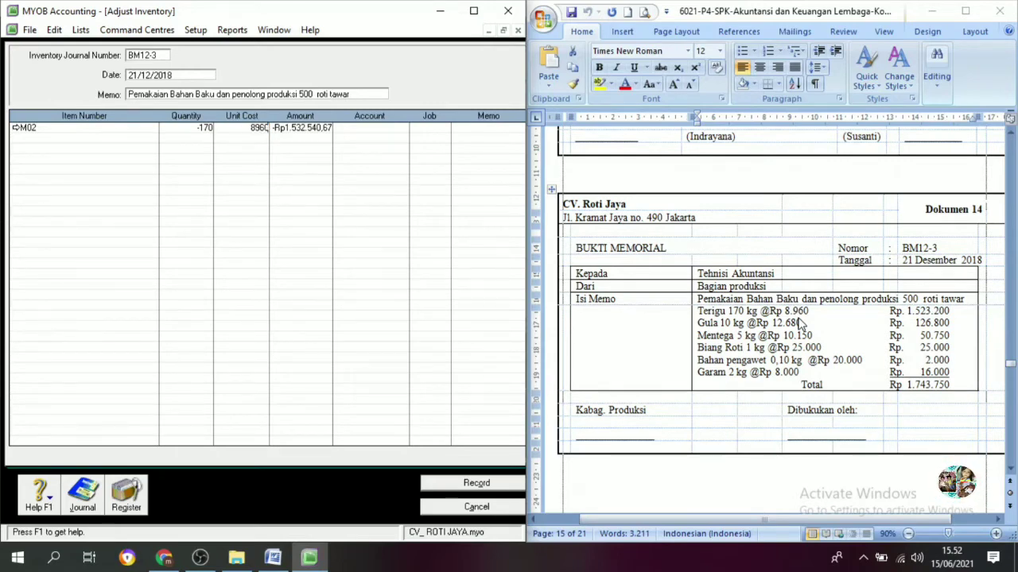
text(960)
key(Tab)
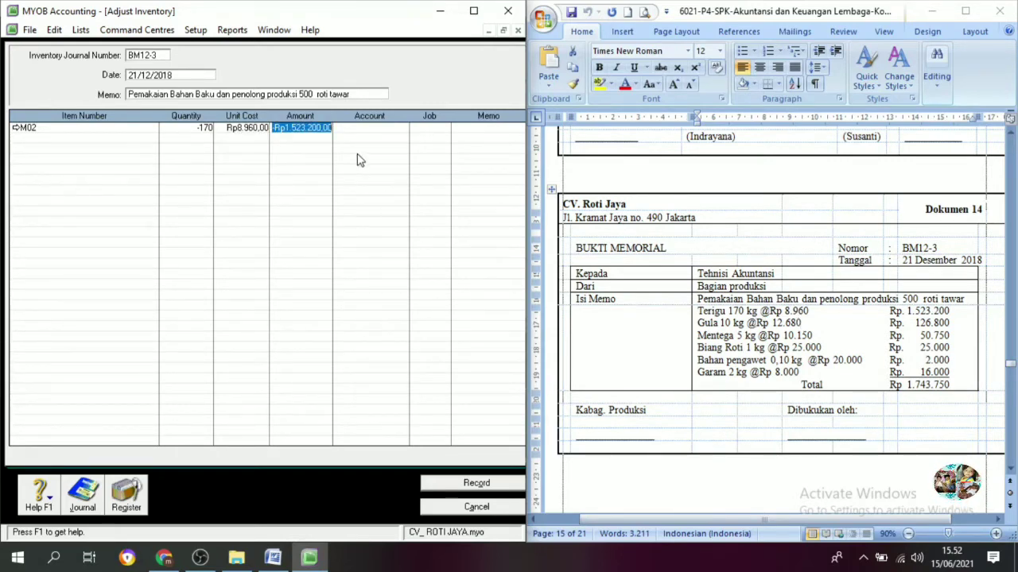
Assign account 1-1220 Pers. Barang dalam Proses to the Terigu line
click(379, 129)
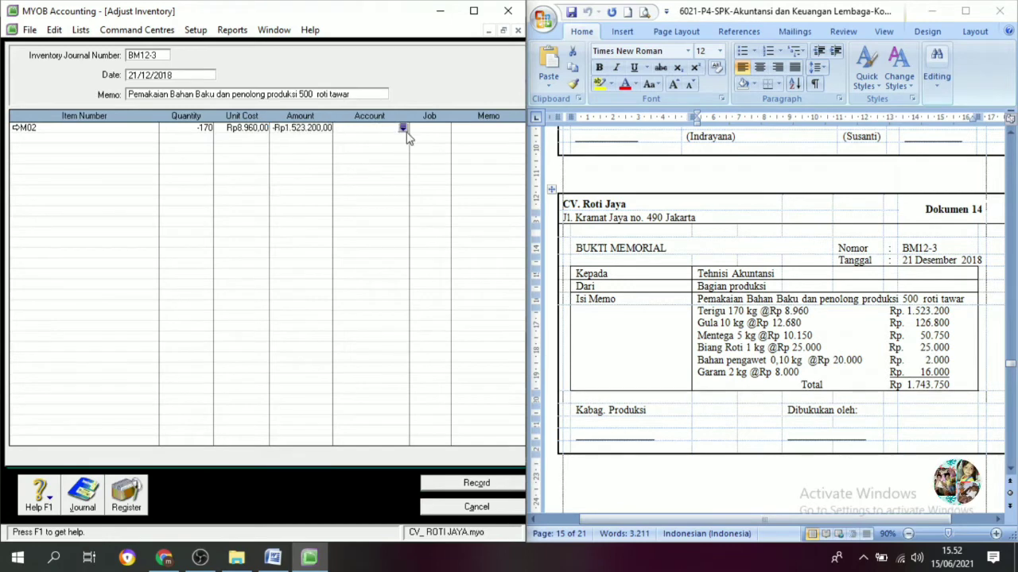
click(403, 128)
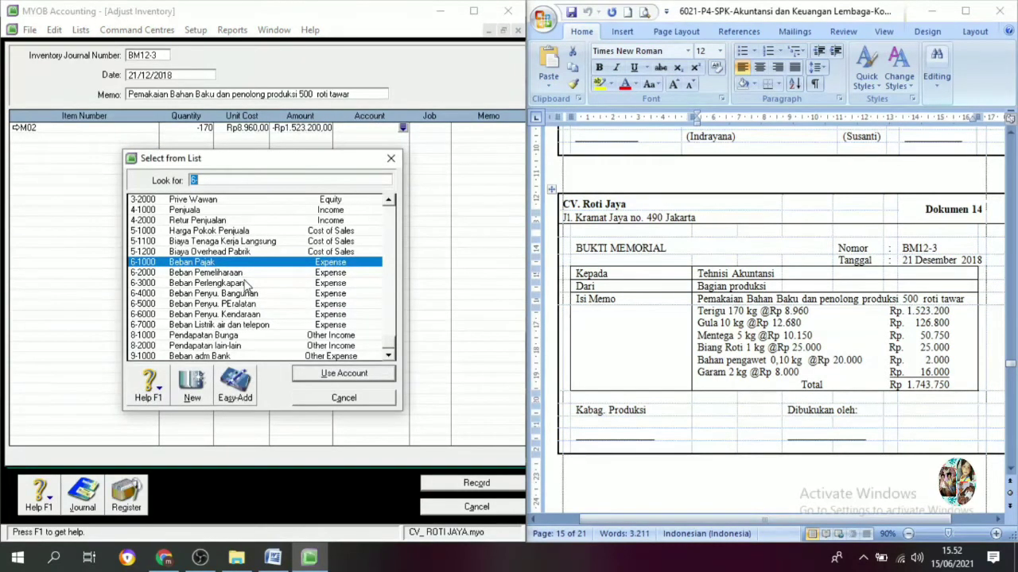
scroll(246, 284, up, 5)
scroll(246, 284, up, 3)
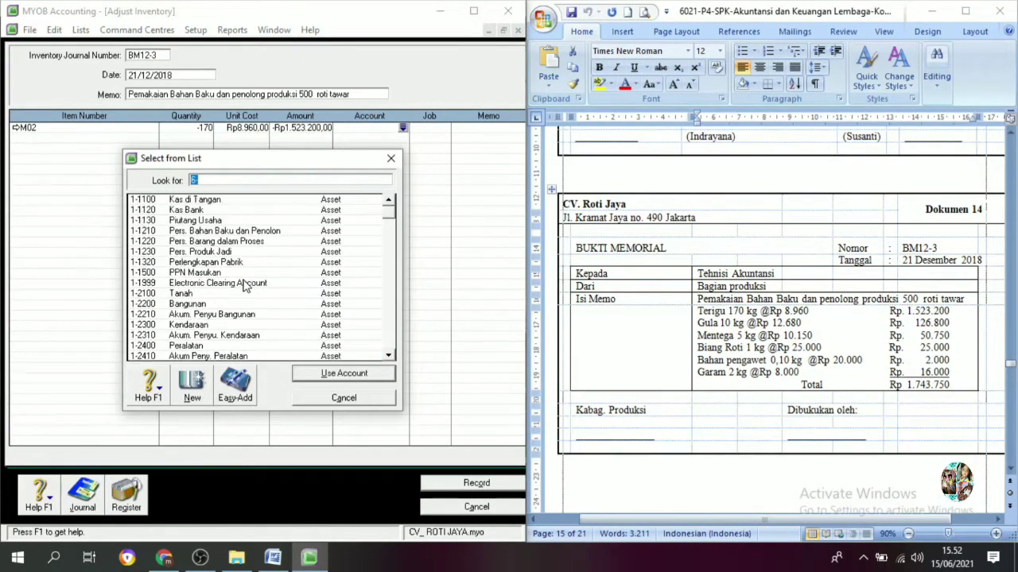
click(221, 245)
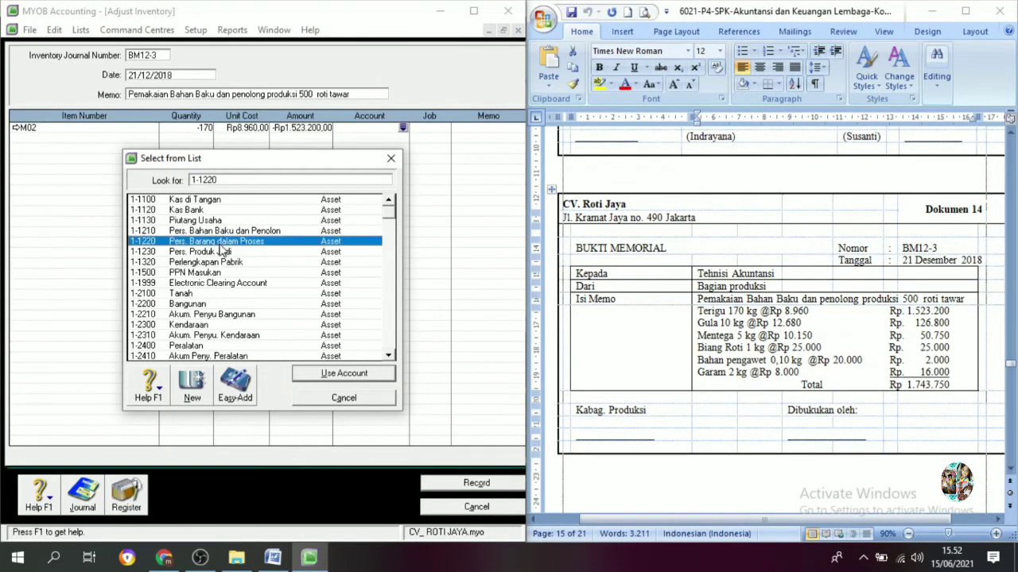
click(338, 373)
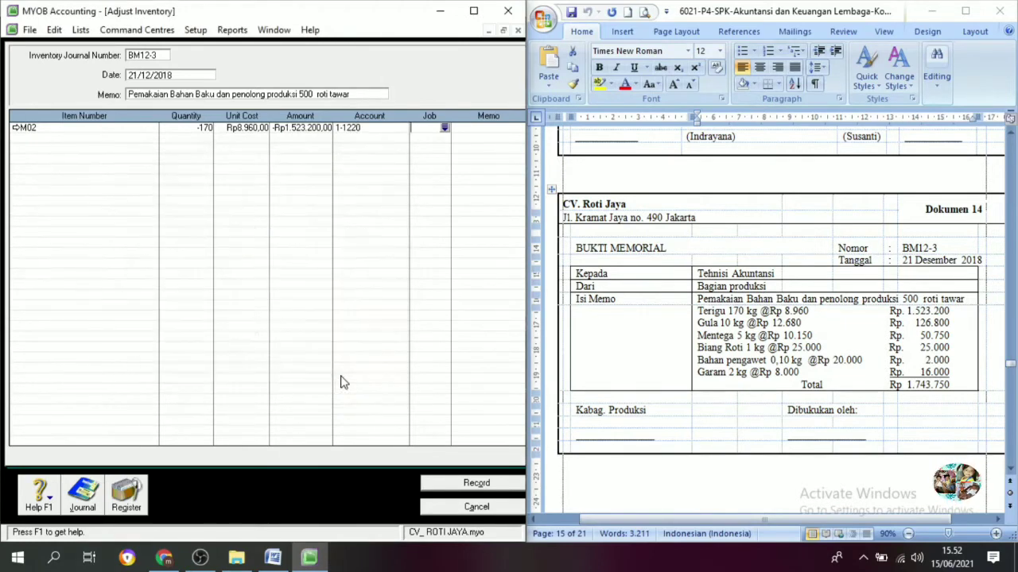
Enter item M04 Gula on the second adjustment line with quantity -10 and unit cost 12680
click(24, 138)
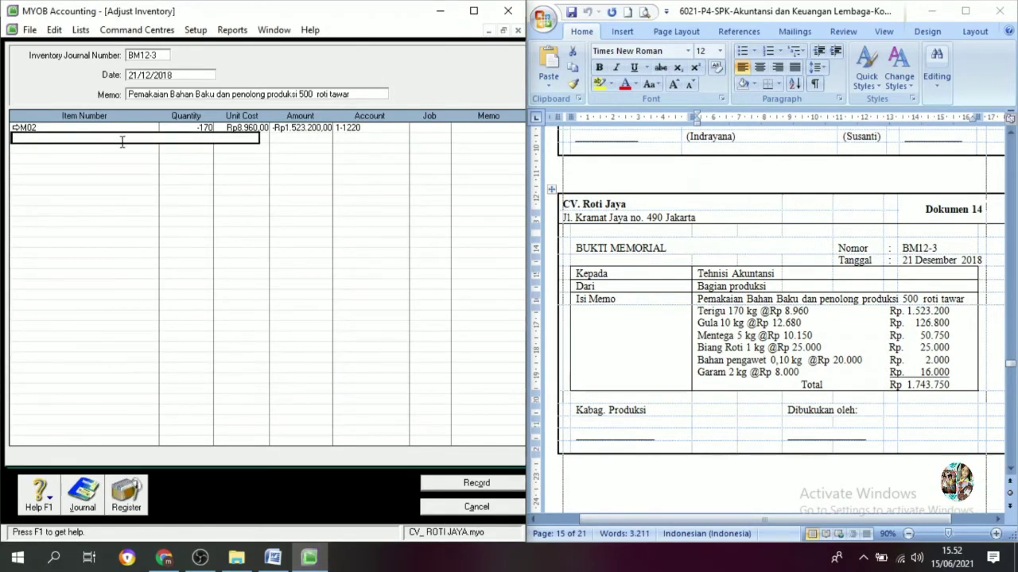
key(Tab)
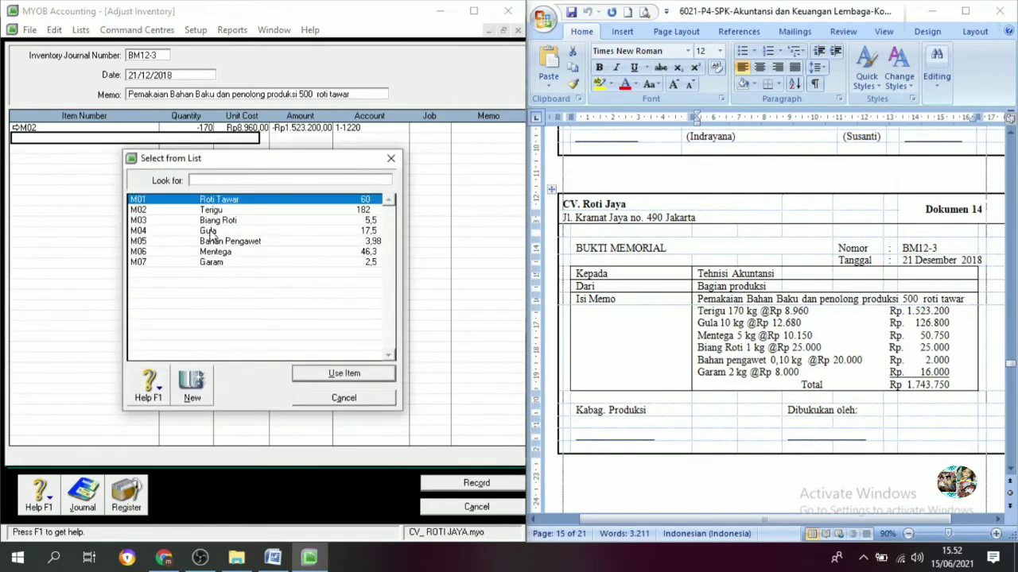
click(213, 231)
click(338, 373)
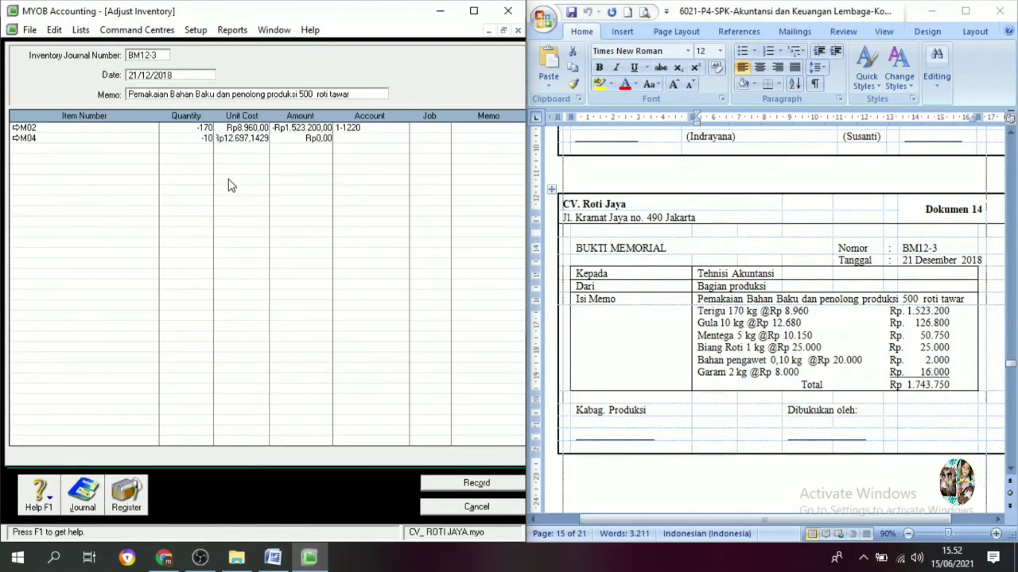
key(Tab)
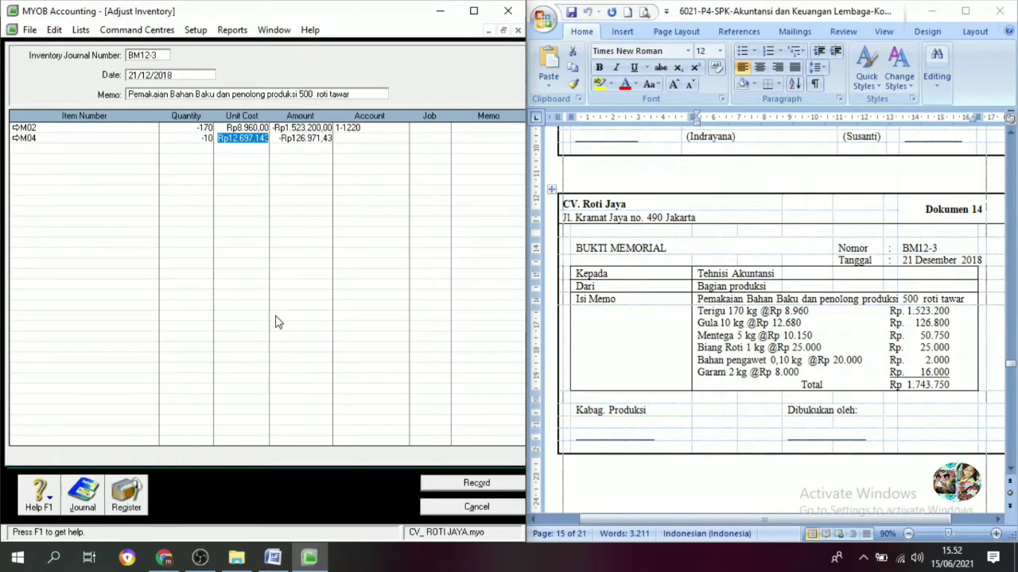
text(126)
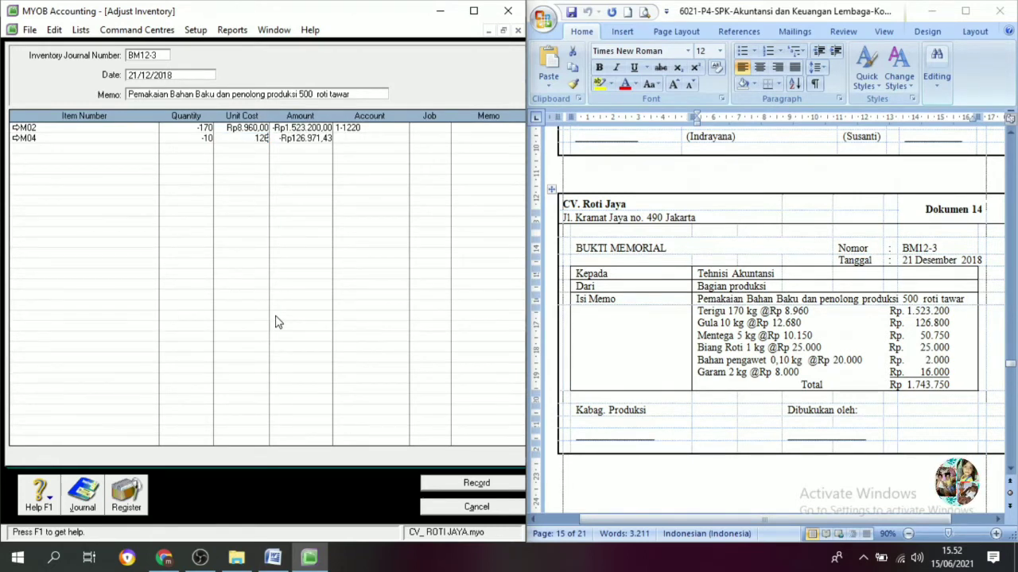
text(2.680)
key(Tab)
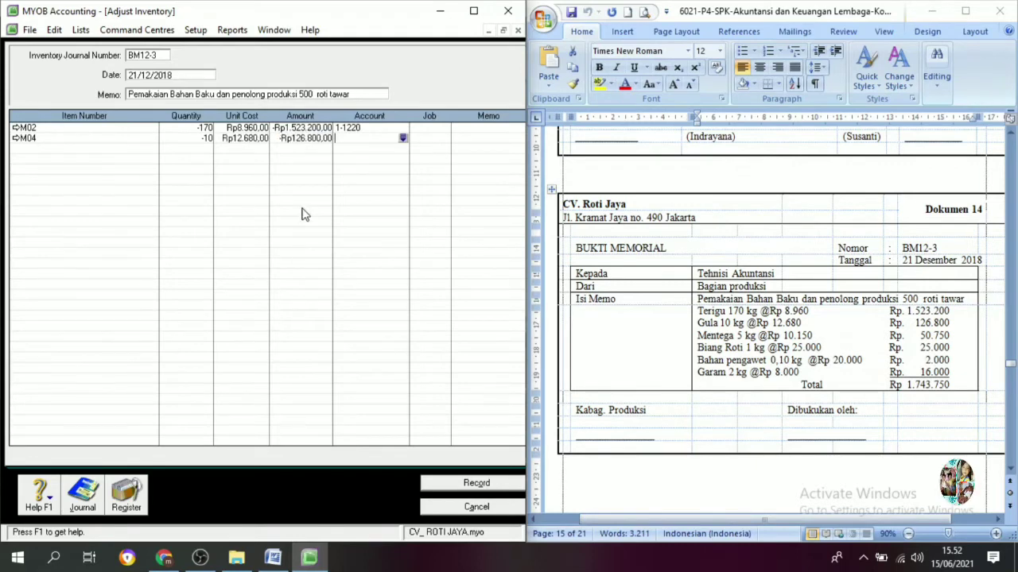
Assign account 1-1220 Pers. Barang dalam Proses to the Gula line
click(403, 139)
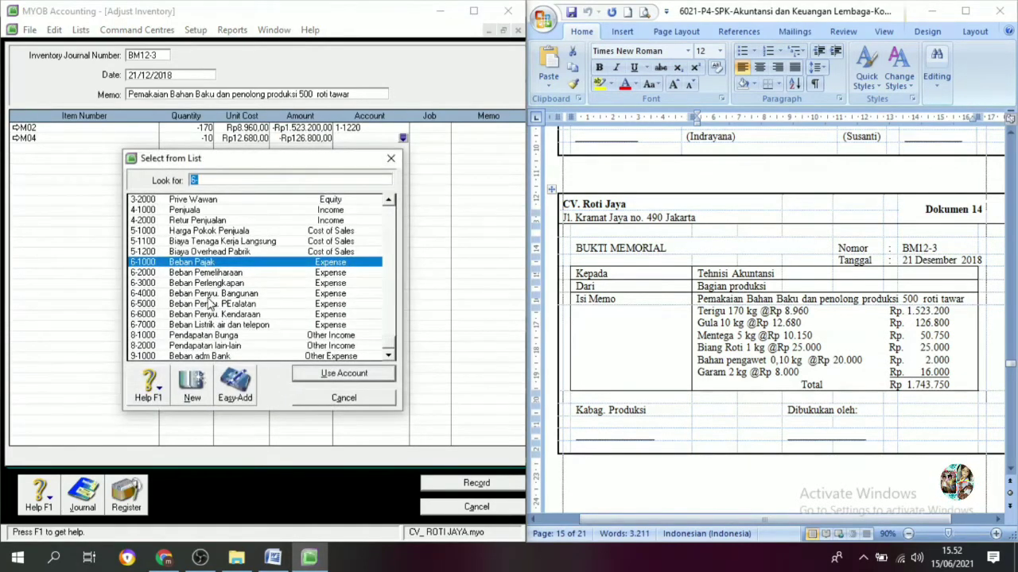
scroll(211, 287, up, 8)
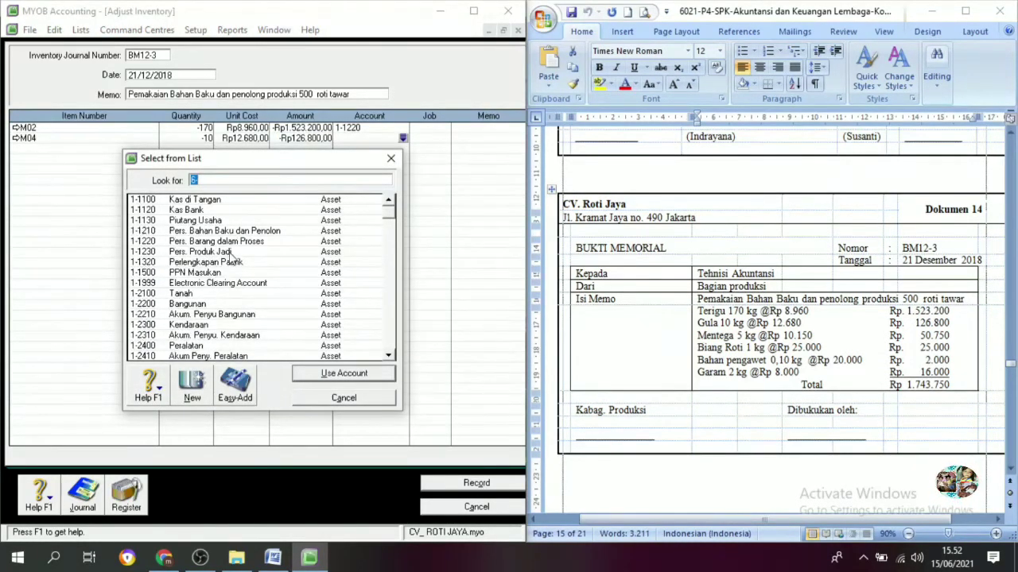
click(234, 242)
click(343, 373)
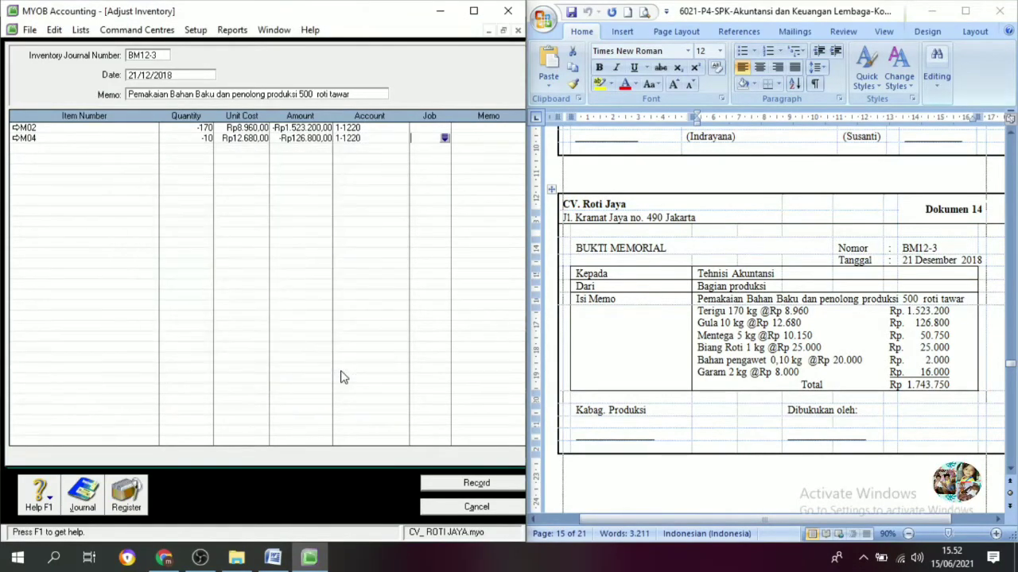
Enter item M06 Mentega on the third adjustment line with quantity -5
click(41, 150)
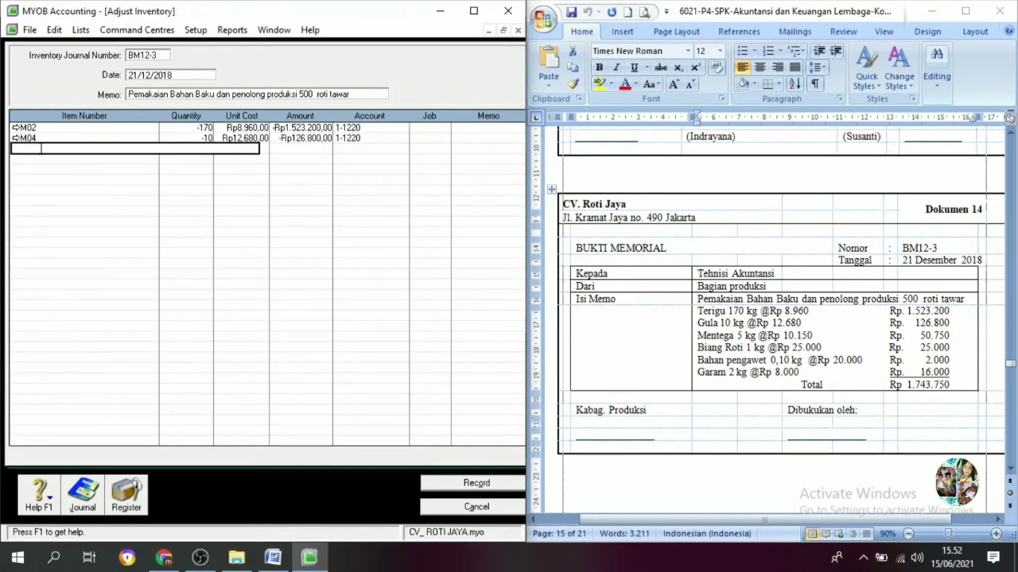
key(Tab)
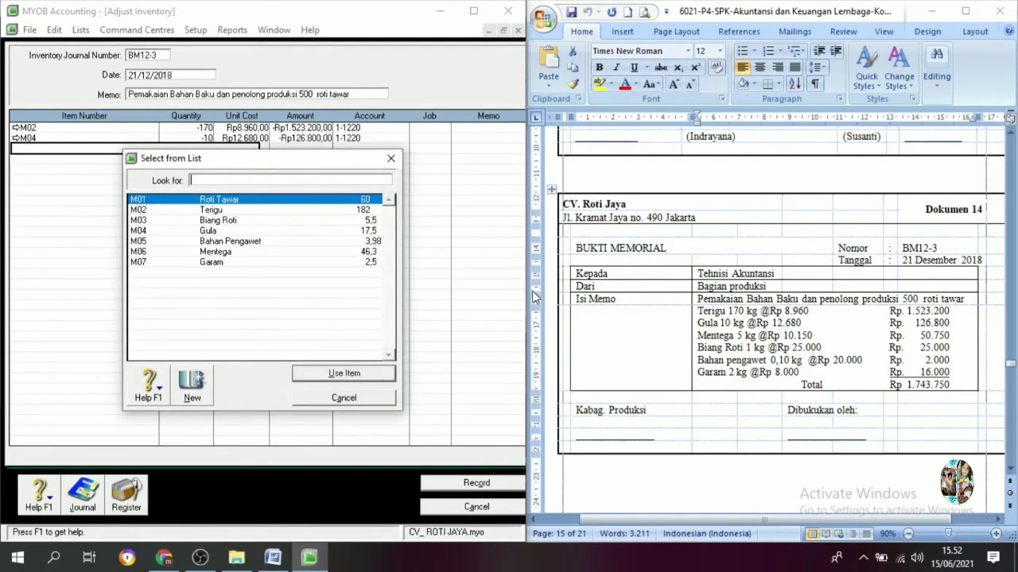
text(M06)
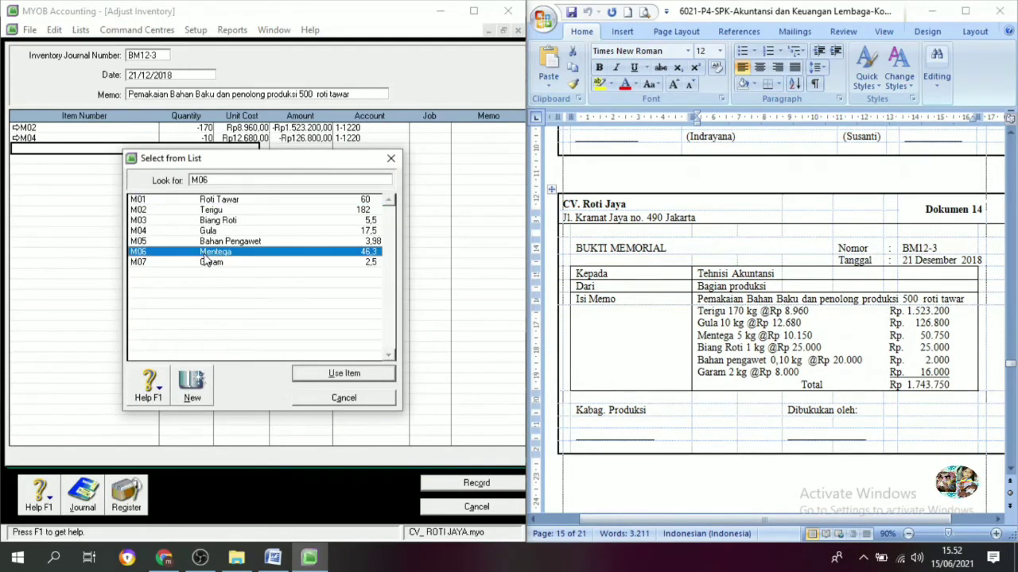
click(317, 377)
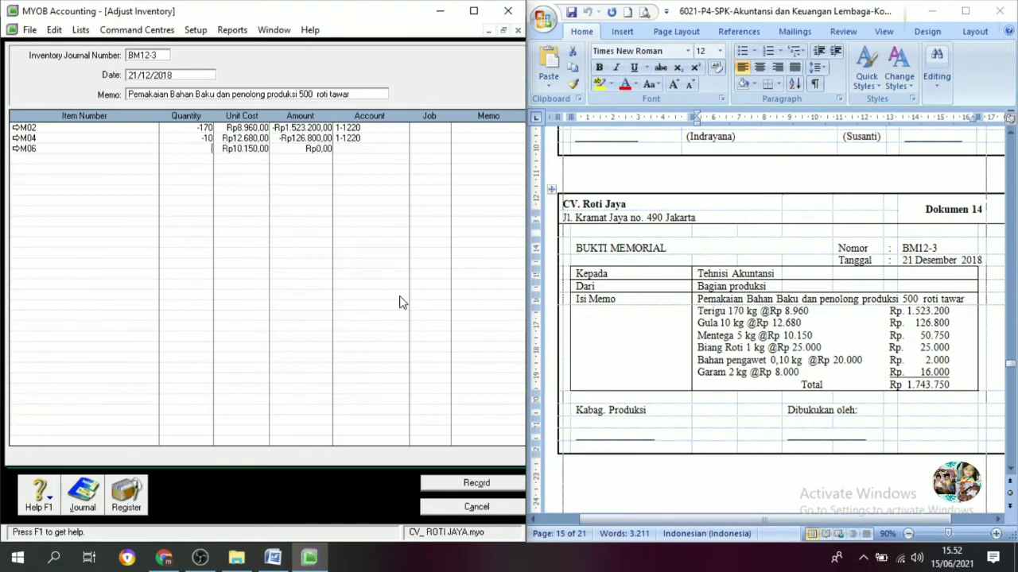
text(-5)
key(Tab)
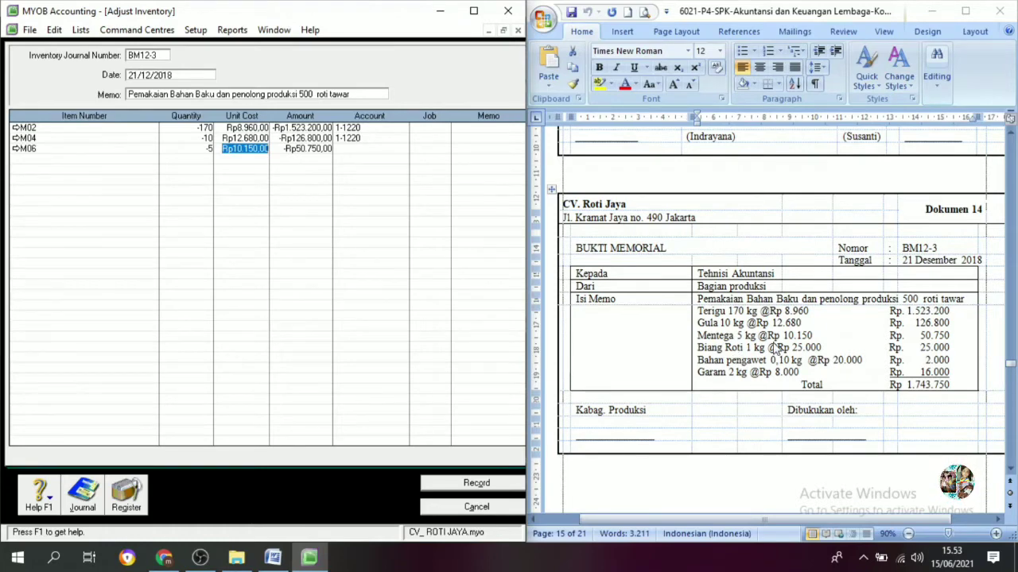
Assign account 1-1220 Pers. Barang dalam Proses to the Mentega line
key(Tab)
key(Tab)
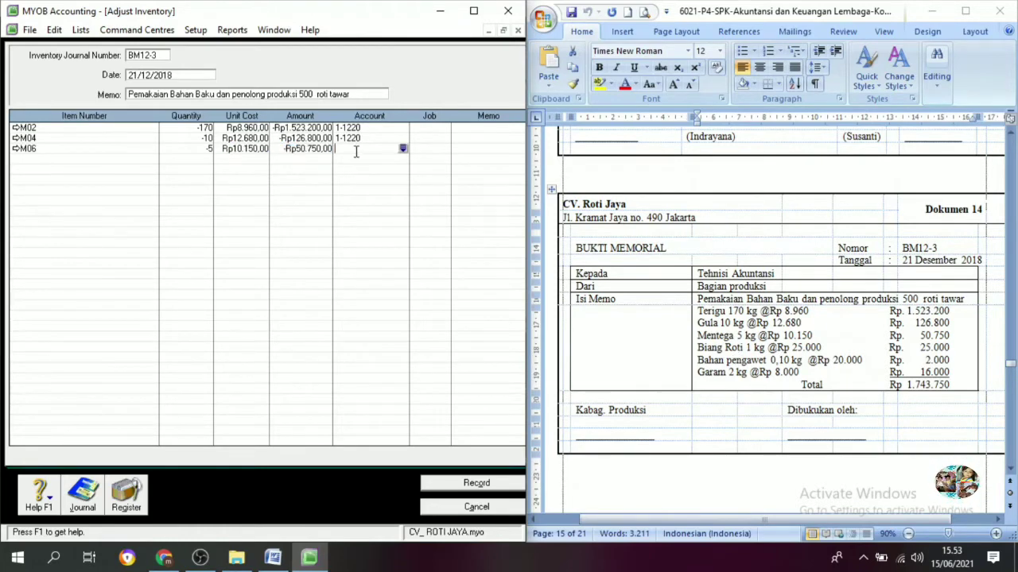
click(402, 150)
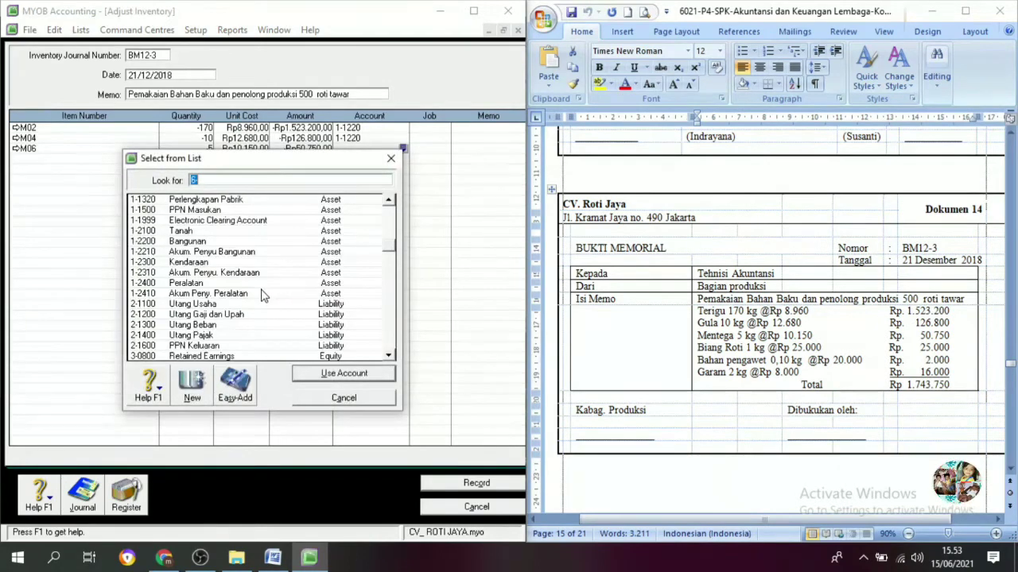
click(220, 241)
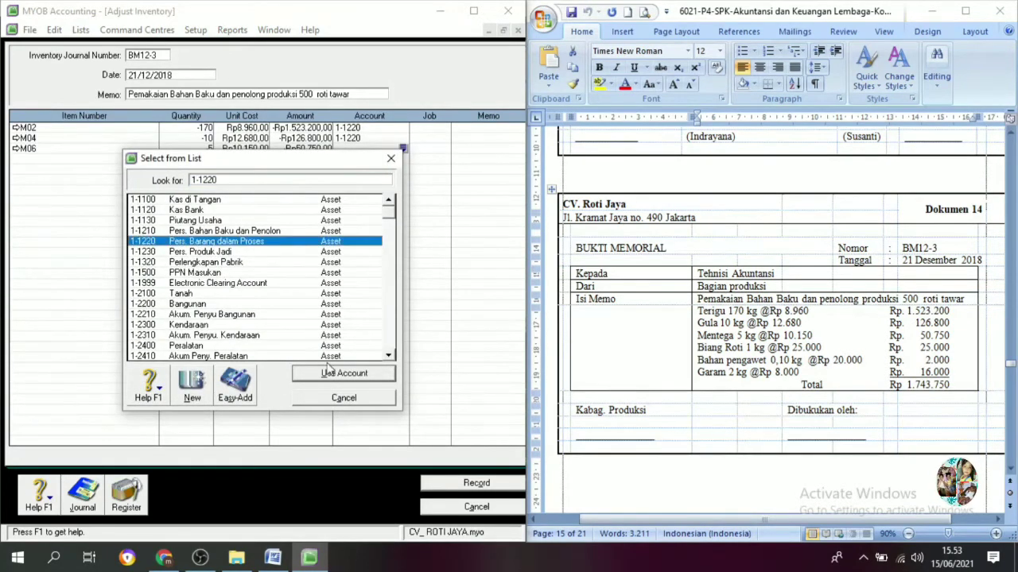
click(334, 373)
Enter item M03 Biang Roti on the fourth adjustment line with quantity -1
click(39, 159)
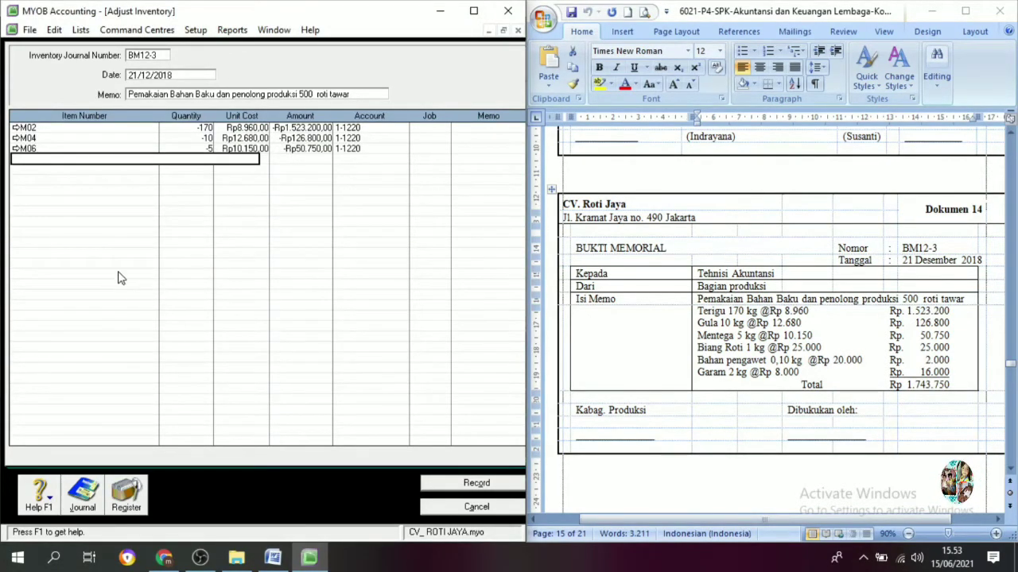
key(Tab)
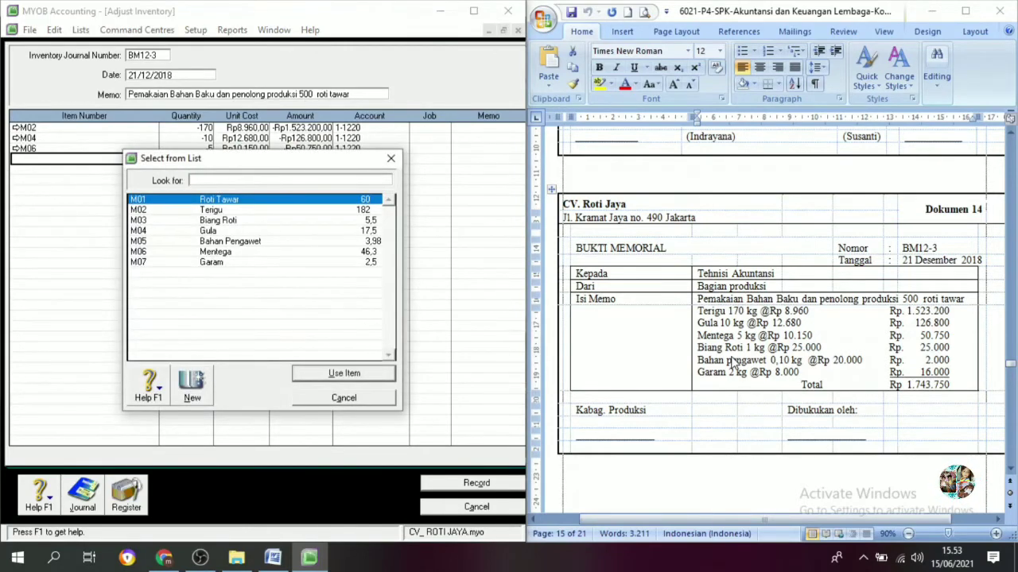
click(237, 223)
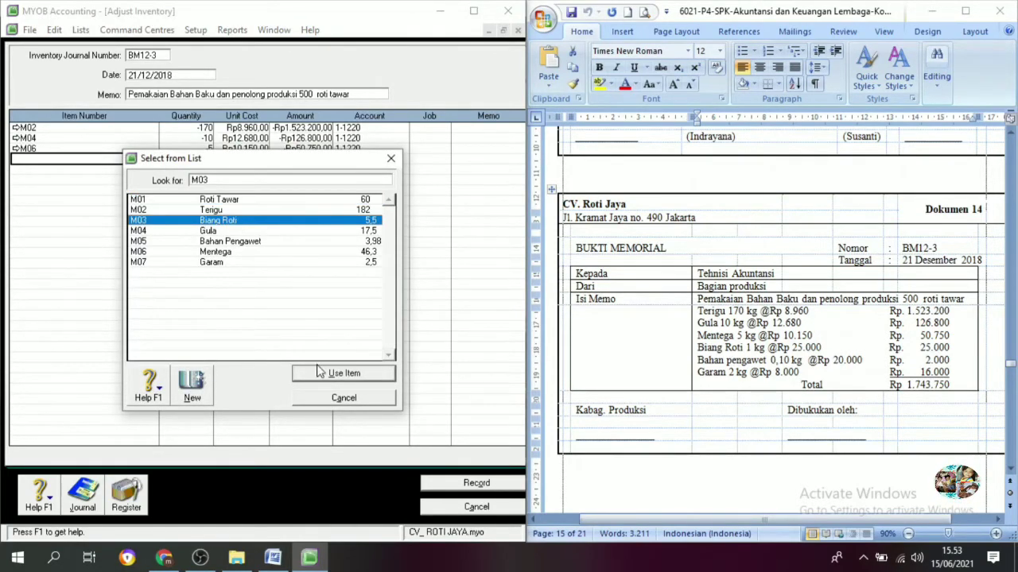
click(326, 372)
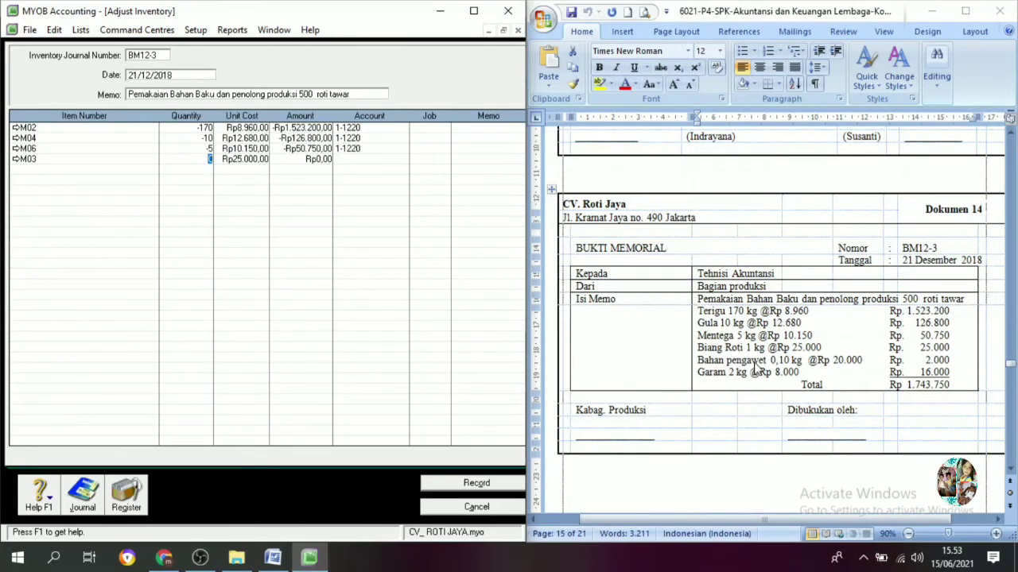
key(Tab)
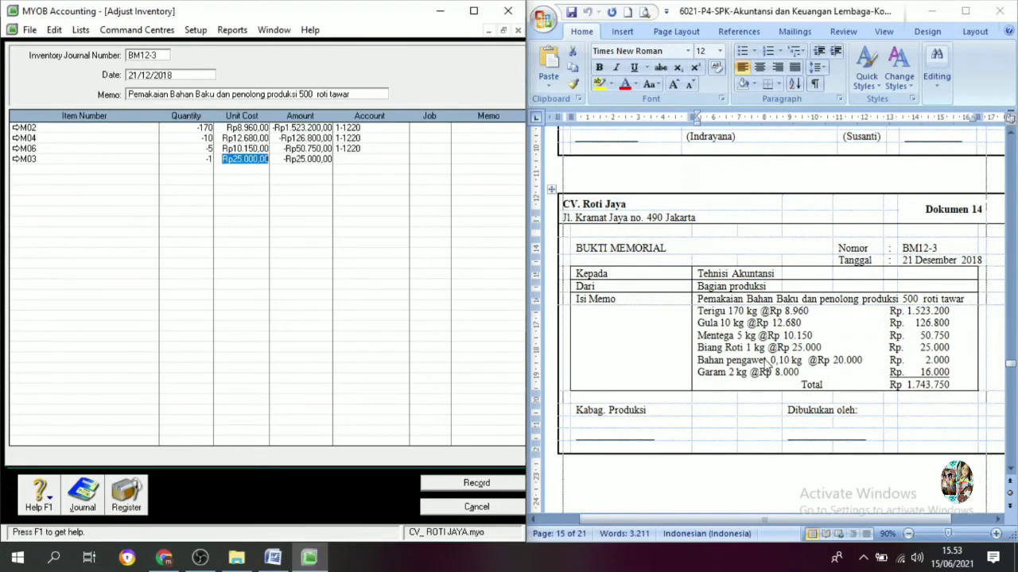
Assign account 1-1220 Pers. Barang dalam Proses to the Biang Roti line
click(288, 159)
click(340, 159)
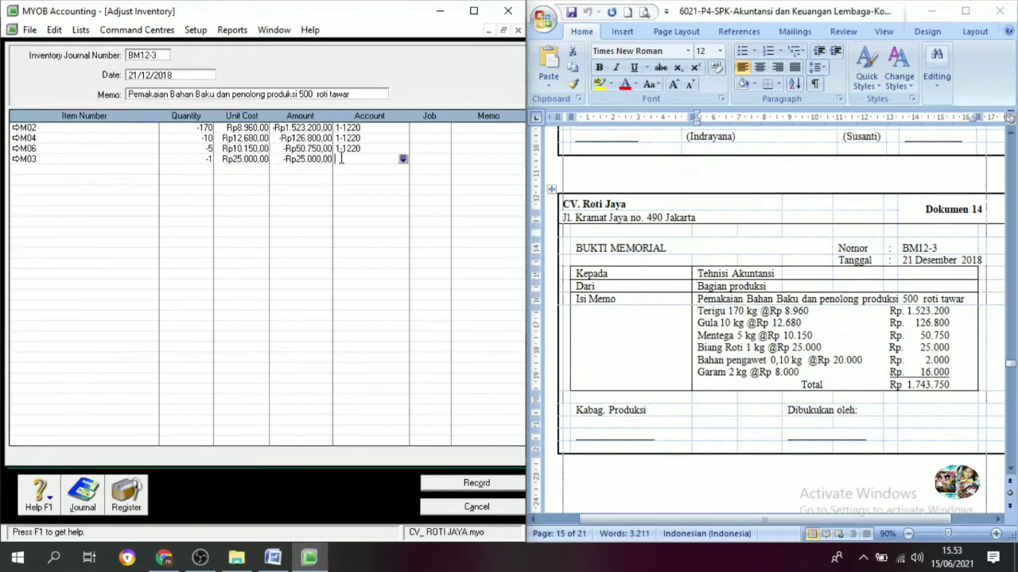
click(402, 158)
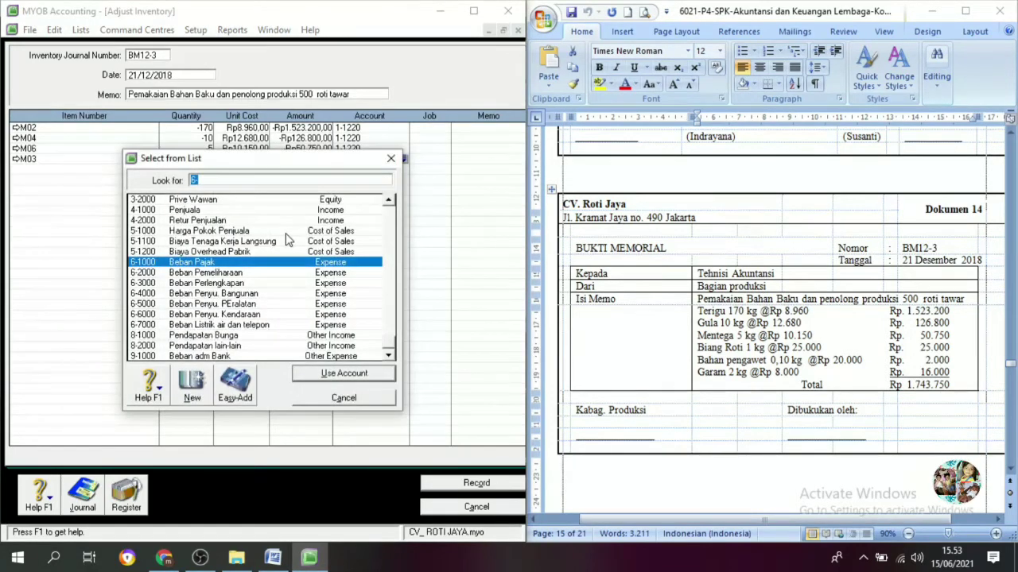
scroll(236, 257, up, 10)
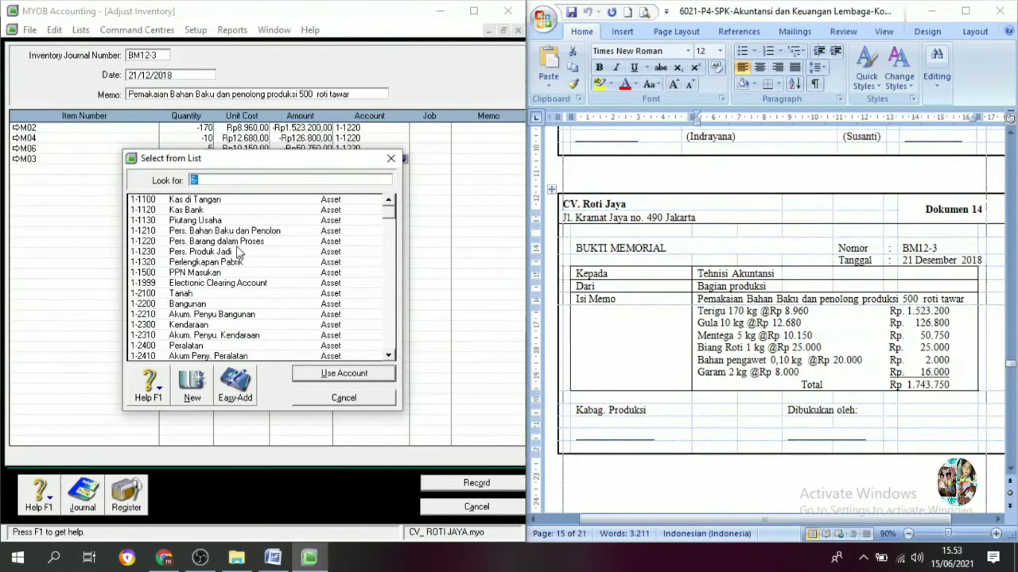
click(243, 243)
click(326, 373)
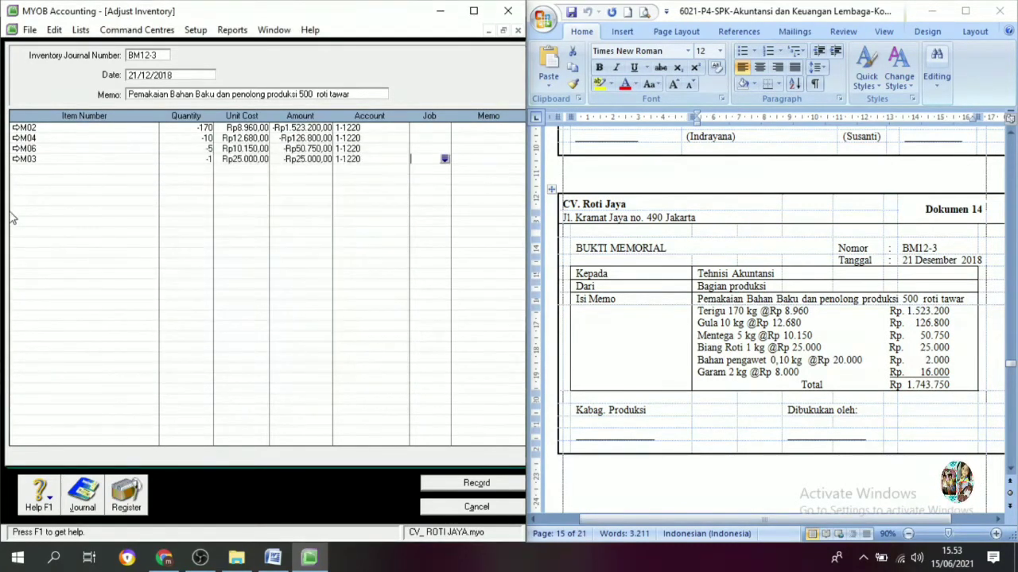
Enter item M05 Bahan Pengawet on the fifth adjustment line with quantity -0,10
click(33, 180)
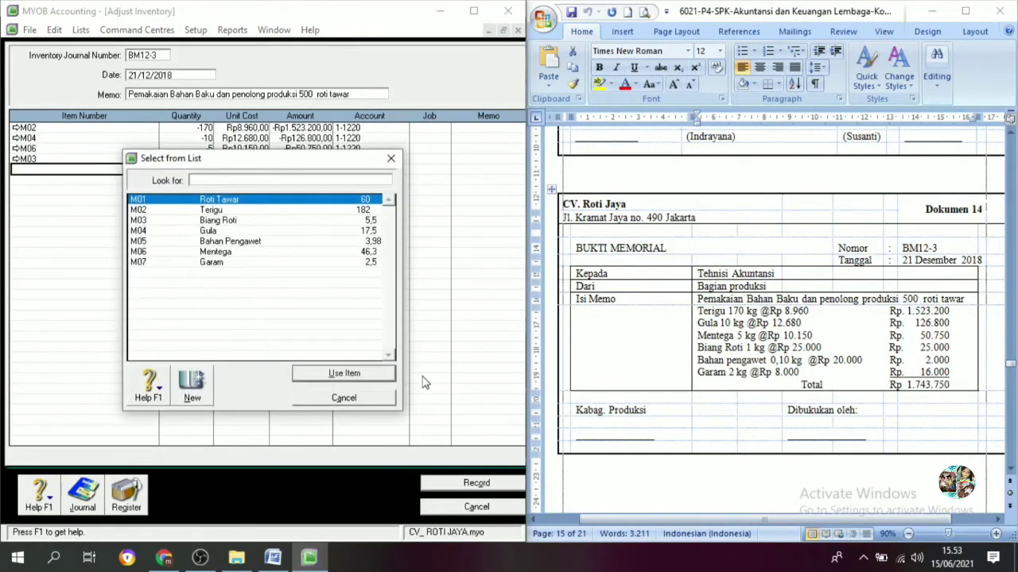
click(258, 247)
click(337, 370)
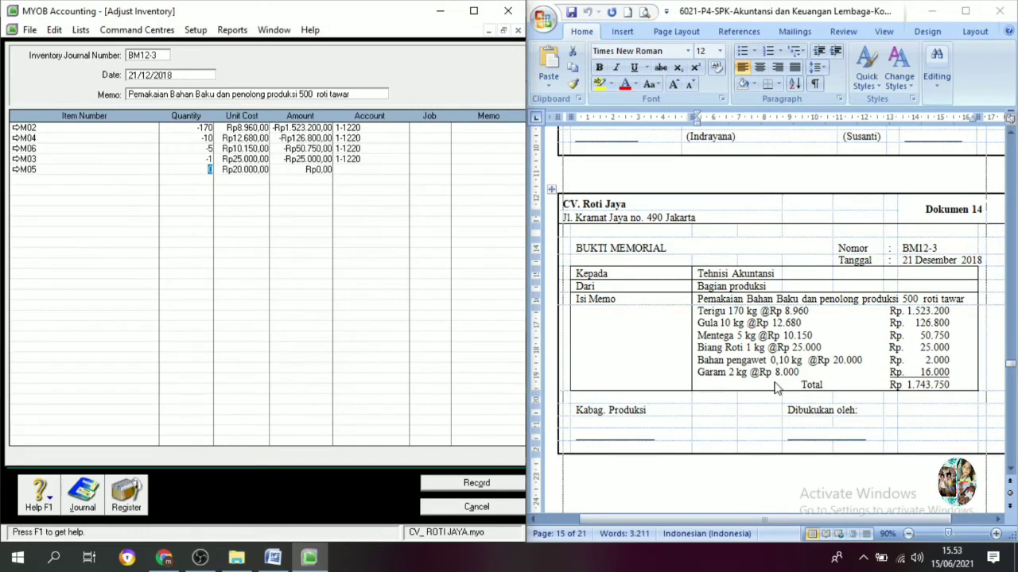
text(0,10)
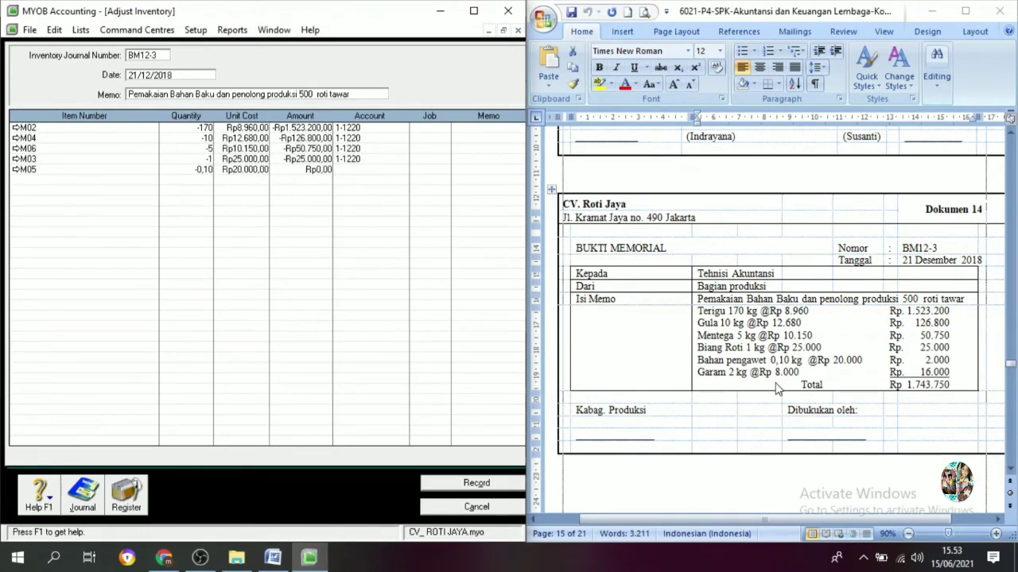
key(Tab)
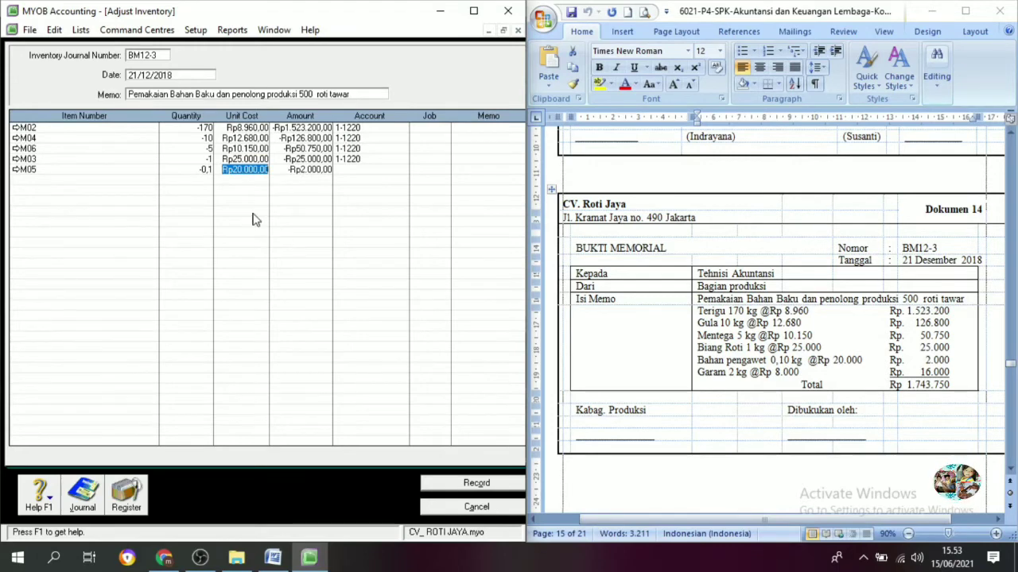
Assign account 1-1220 Pers. Barang dalam Proses to the Bahan Pengawet line
key(Tab)
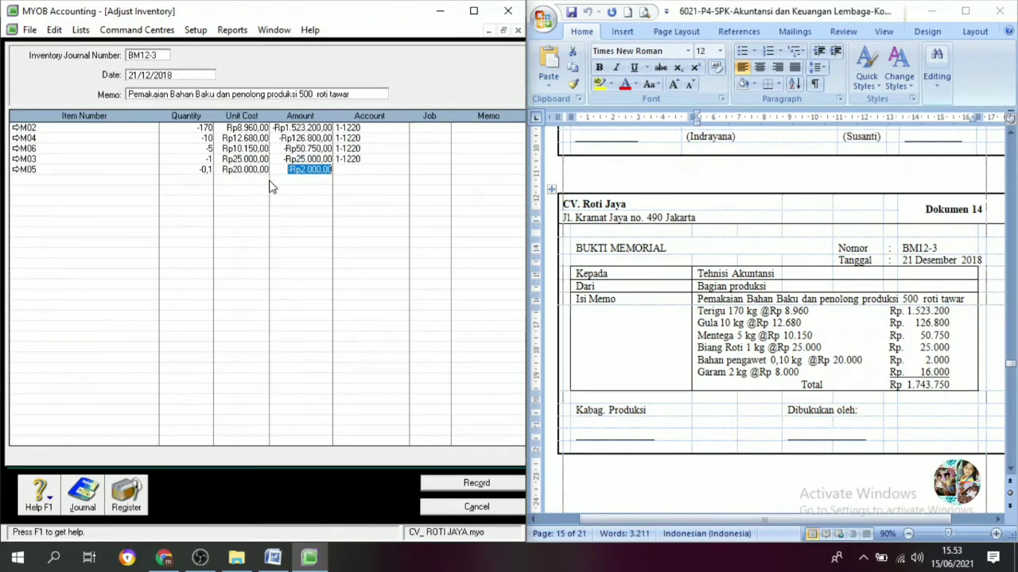
click(361, 174)
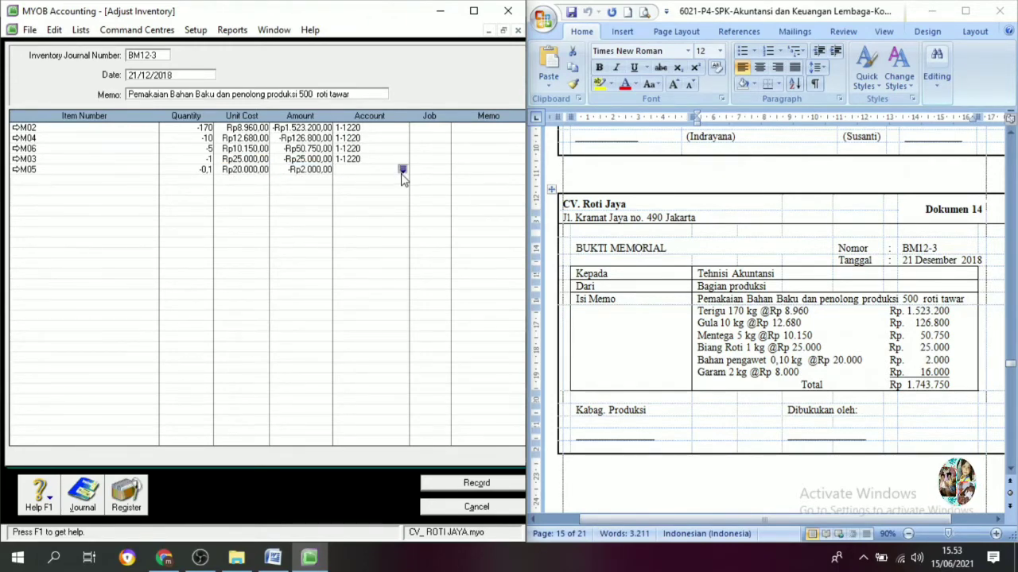
click(403, 170)
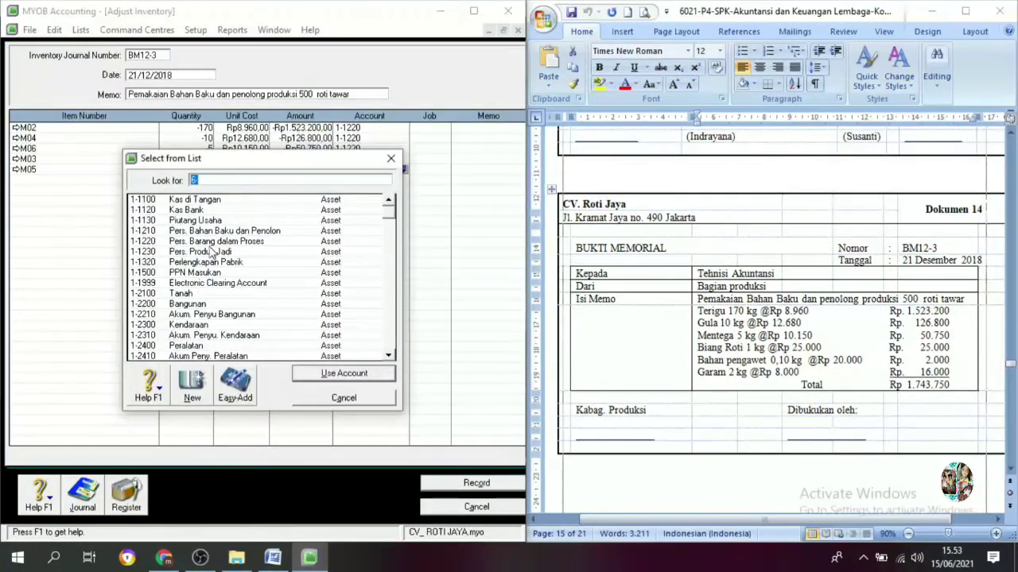
text(1-1220)
click(365, 378)
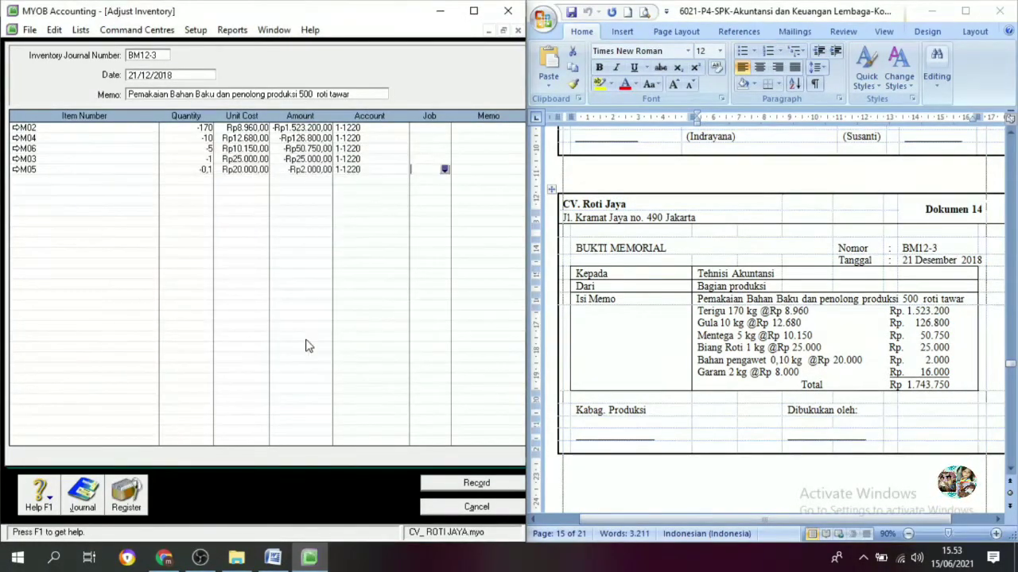
Enter item M07 Garam on the sixth adjustment line with quantity -2
click(28, 182)
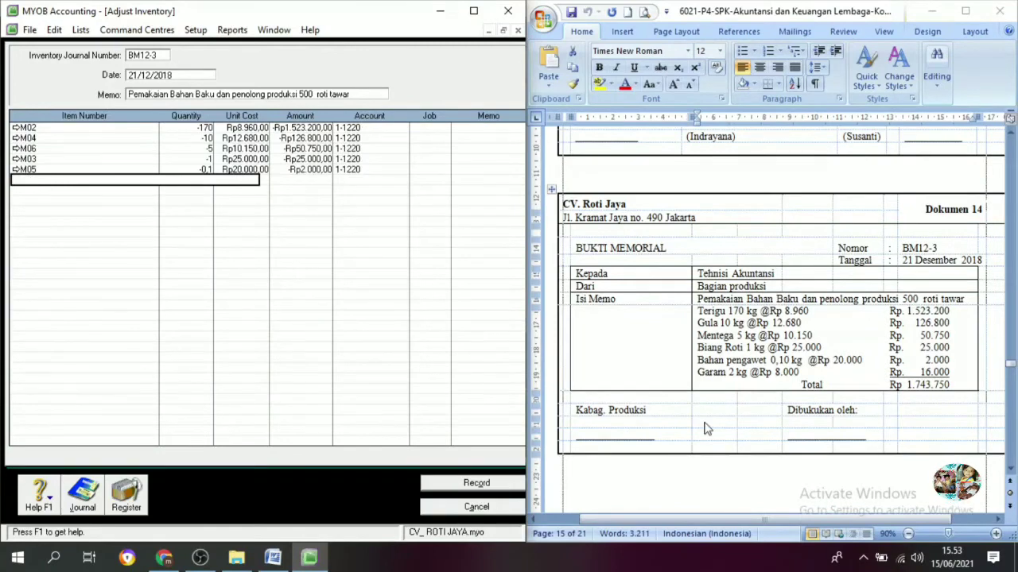
key(Tab)
click(216, 262)
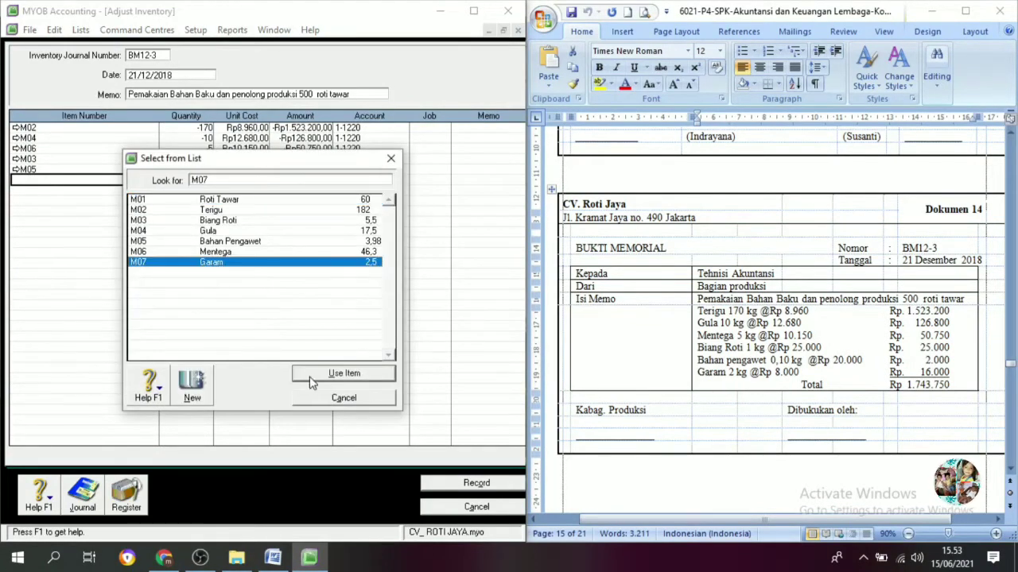
click(342, 374)
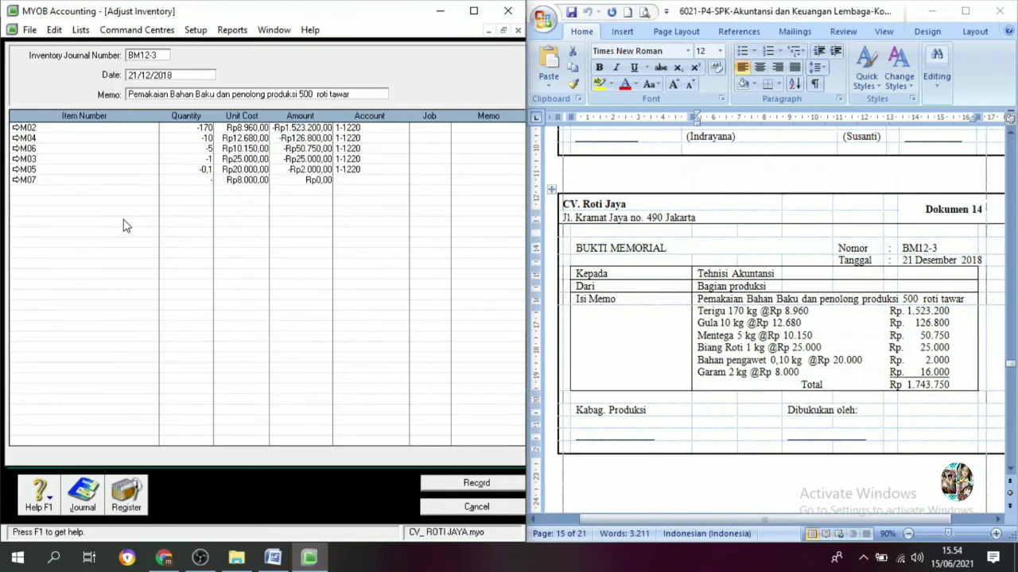
key(Tab)
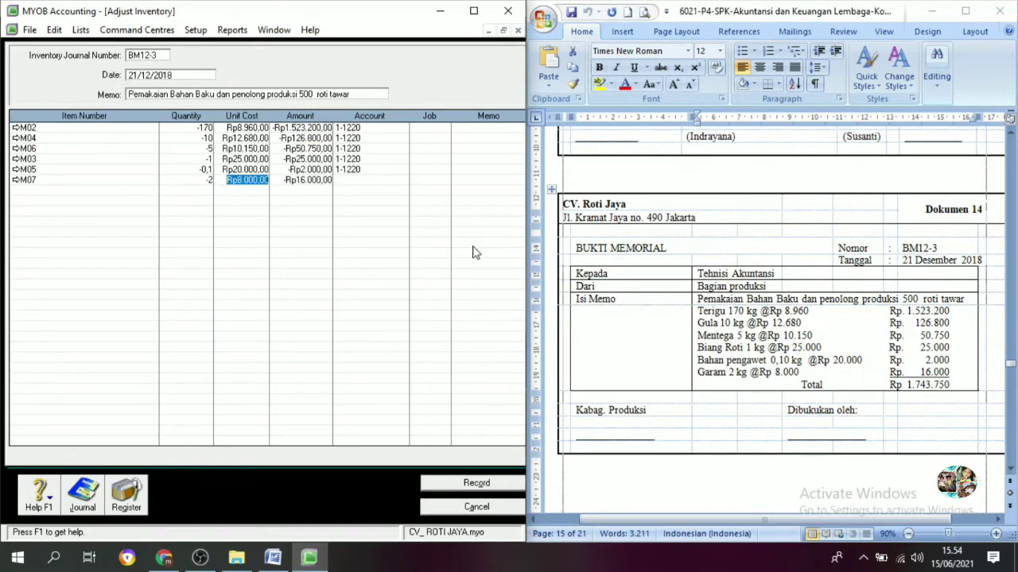
Assign account 1-1220 Pers. Barang dalam Proses to the Garam line and review the adjustment's transaction recap
key(Tab)
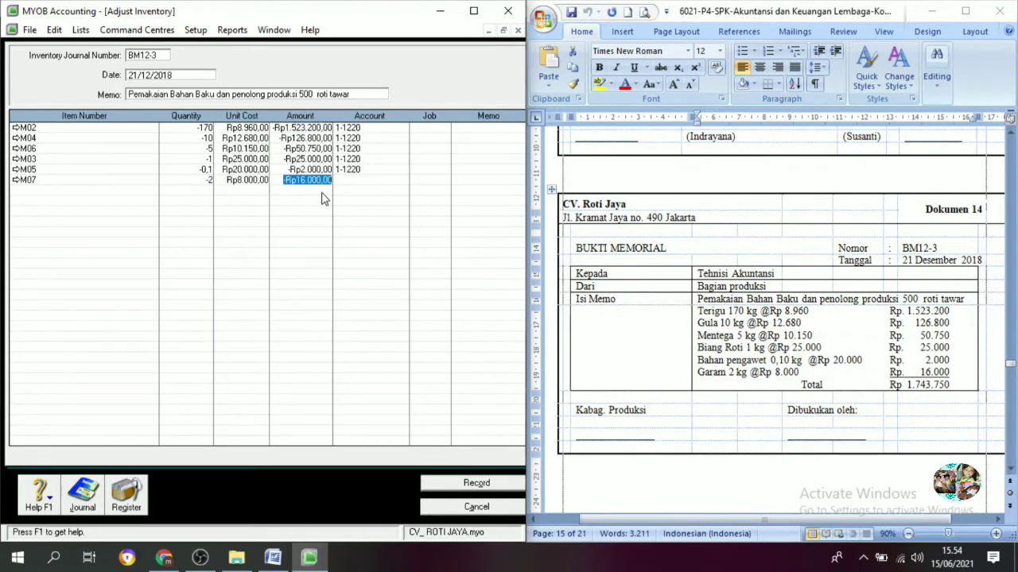
key(Tab)
text(6)
click(403, 180)
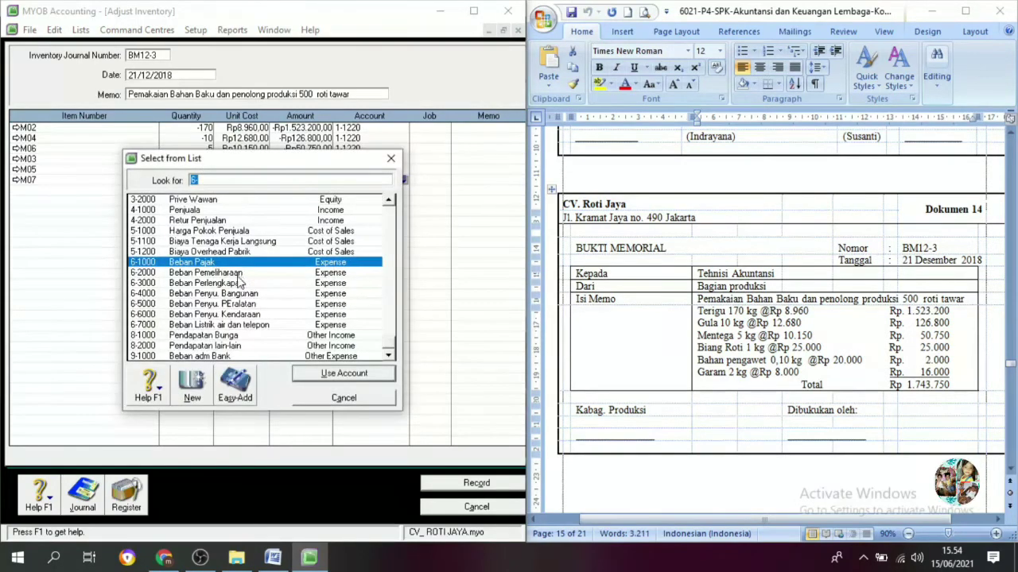
scroll(214, 248, up, 10)
click(234, 253)
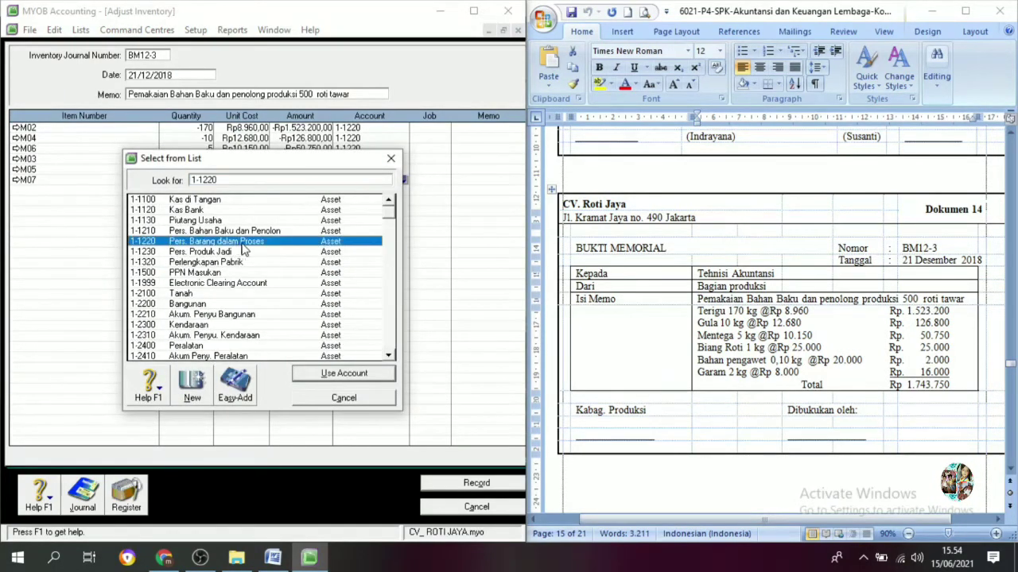
click(336, 373)
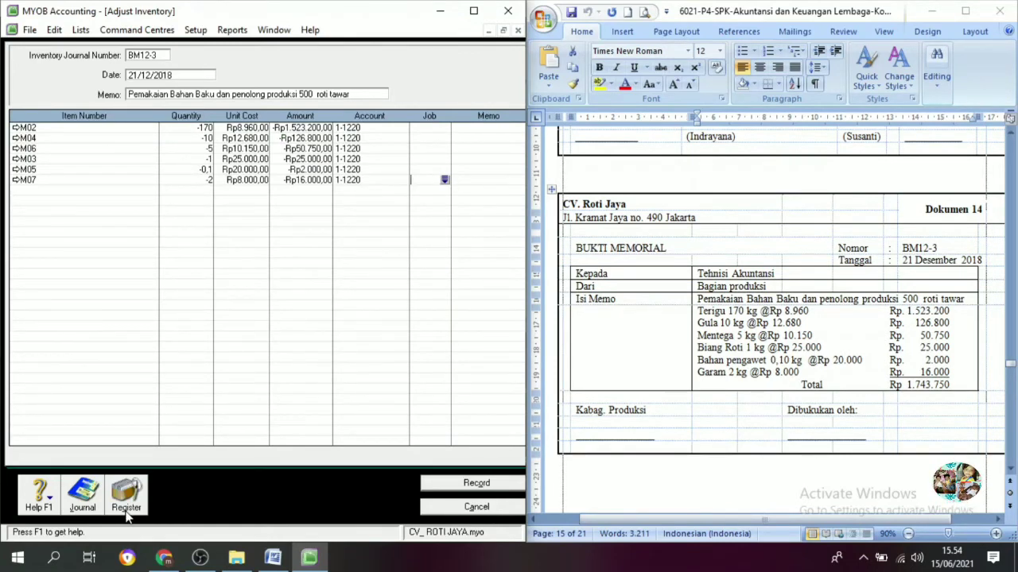
key(ctrl+r)
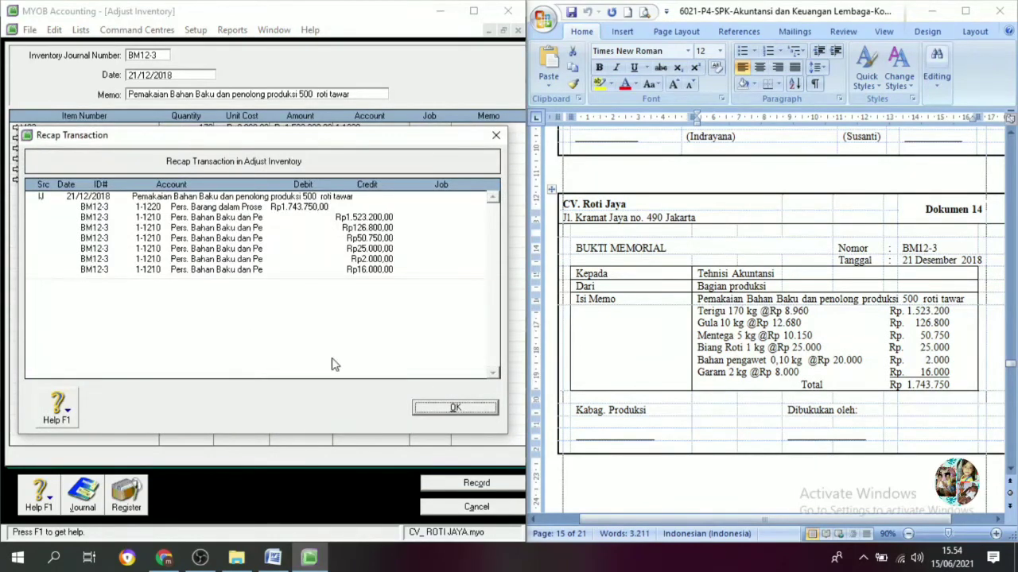
click(453, 409)
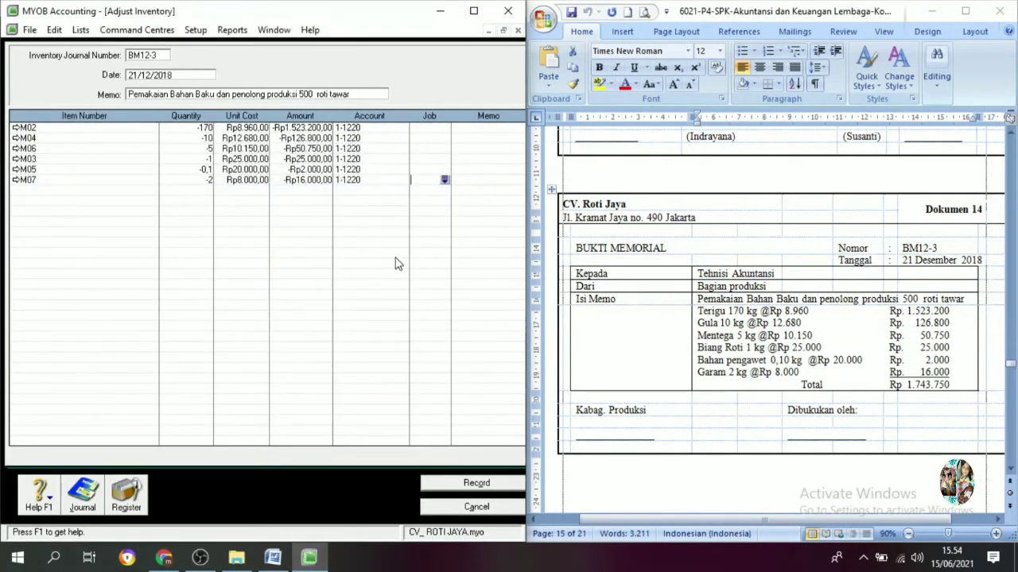
Record inventory adjustment BM12-3 and close the Adjust Inventory window
click(479, 486)
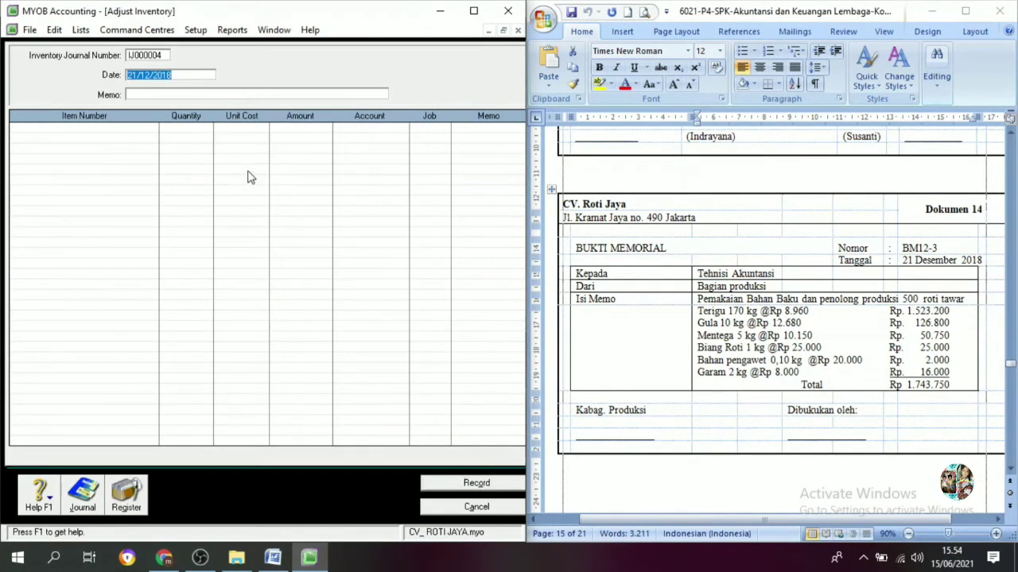
click(477, 506)
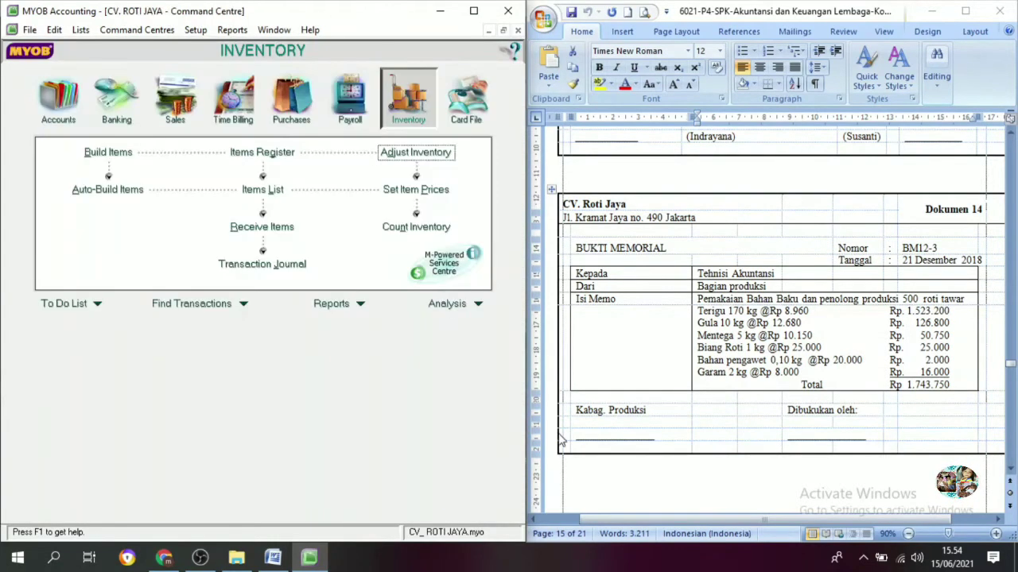
In the Word document, change the number of roti tawar produced in Dokumen 15's memo to 500
scroll(849, 348, down, 3)
scroll(849, 348, down, 7)
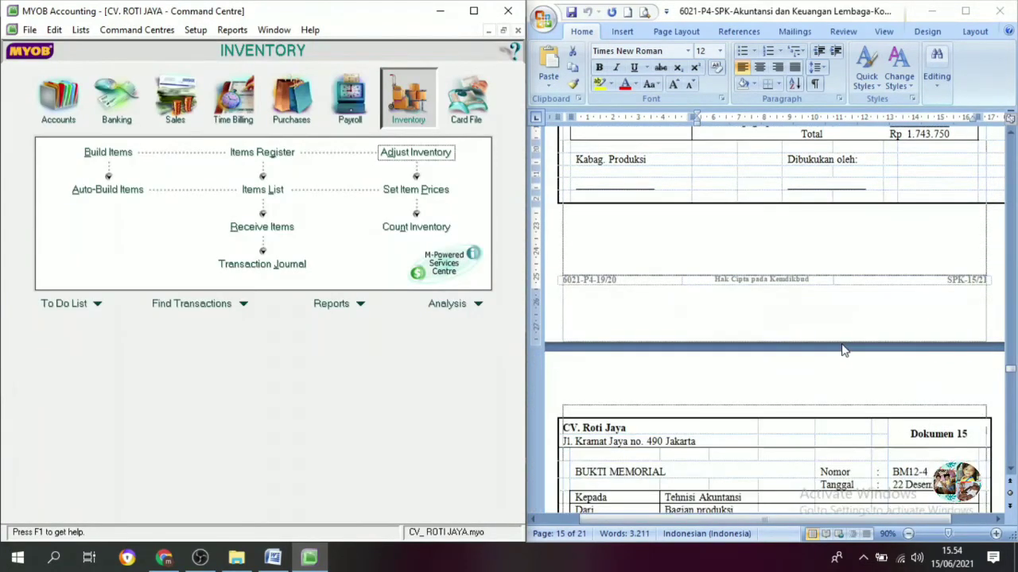
scroll(743, 314, down, 1)
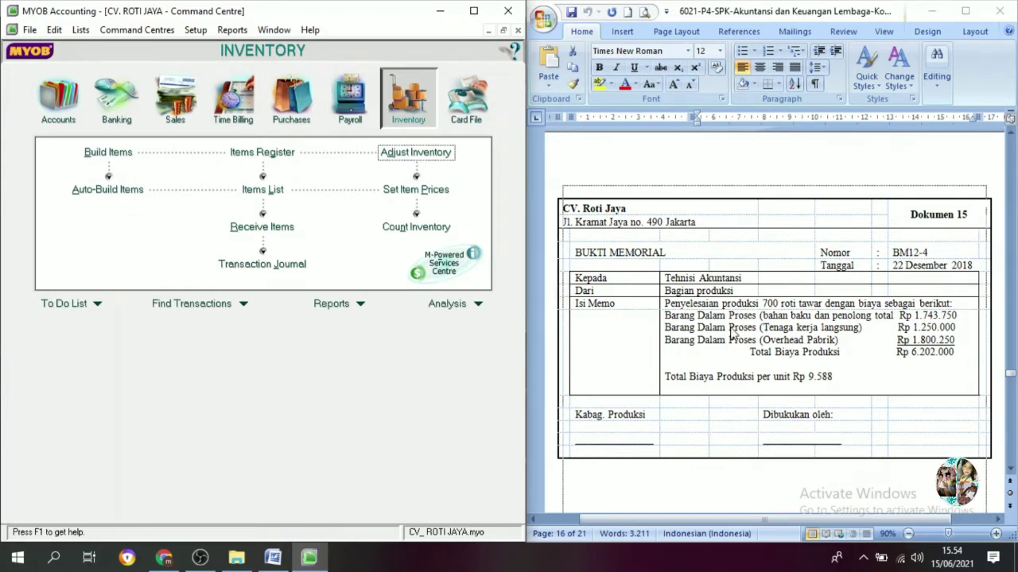
click(770, 310)
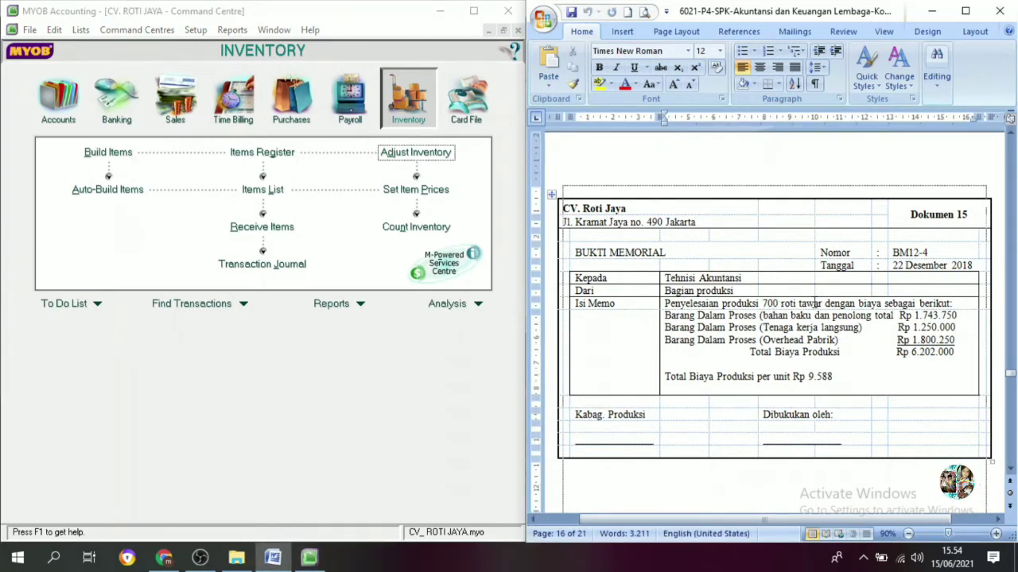
key(BackSpace)
text(5)
Check Dokumen 14's material total and replace the Total Biaya Produksi amount in Dokumen 15 with 4.794.000
scroll(940, 322, up, 7)
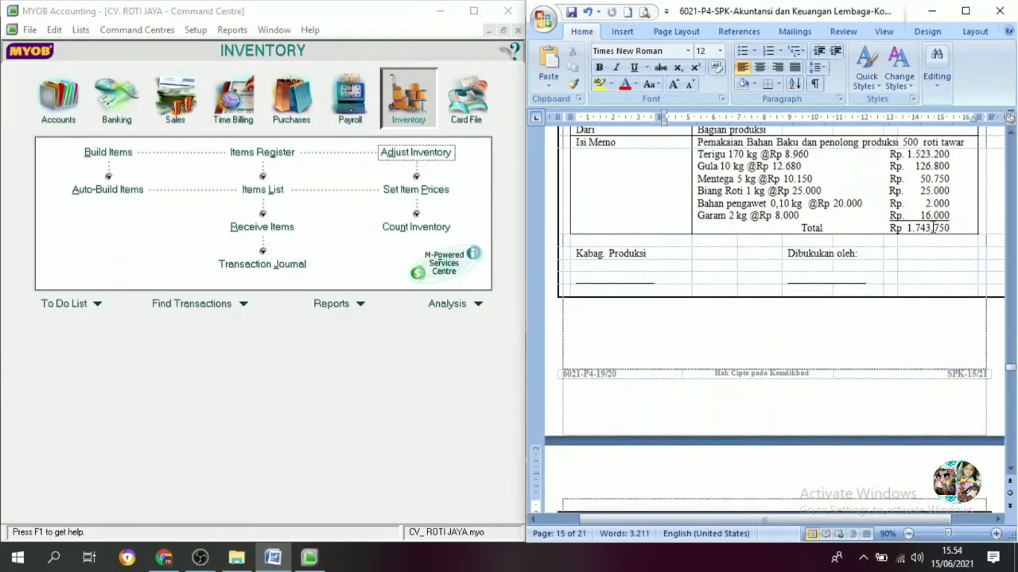
scroll(933, 229, down, 7)
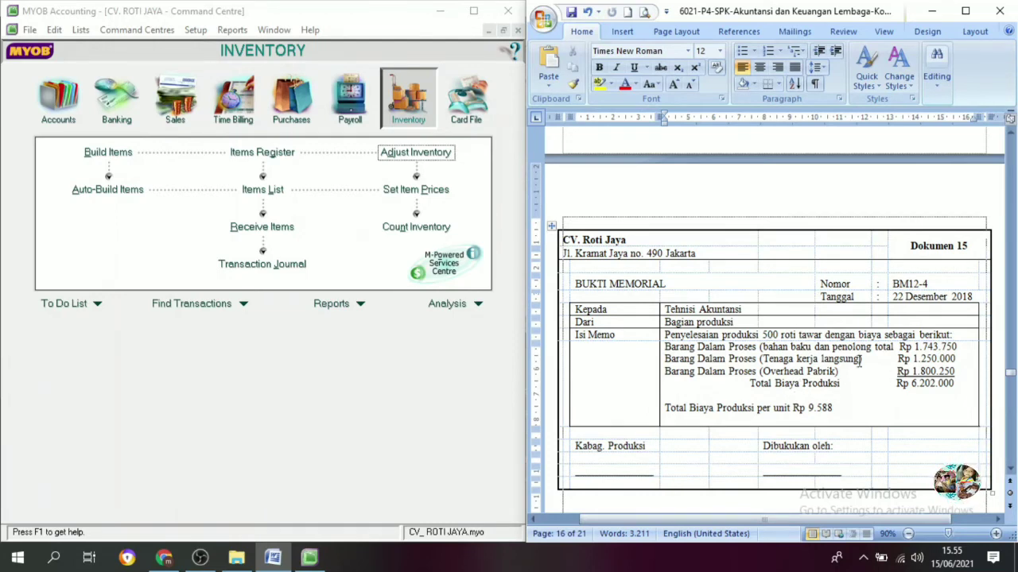
click(958, 383)
key(BackSpace)
key(BackSpace)
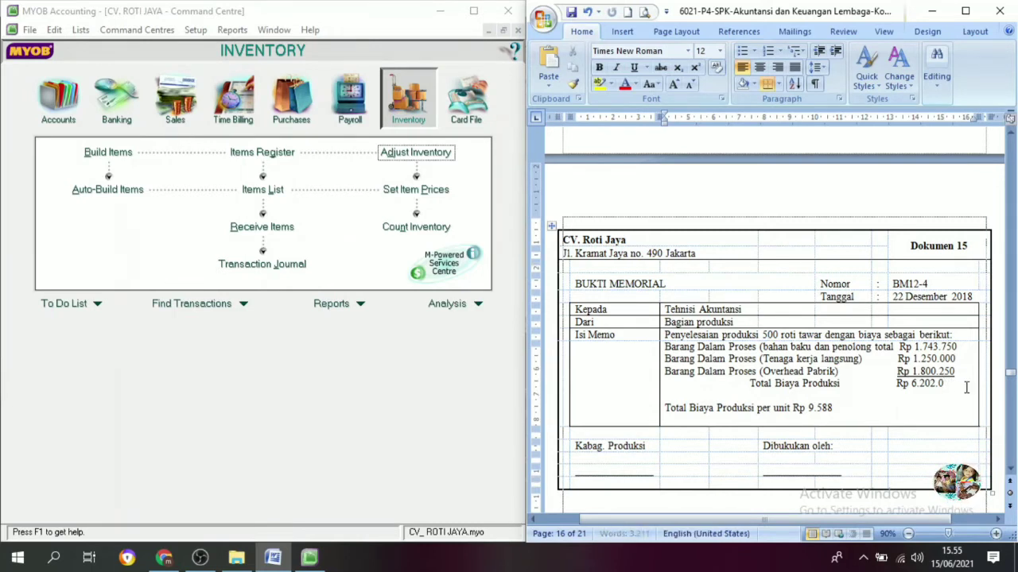
key(BackSpace)
key(BackSpace)
key(BackSpace)
key(BackSpace)
key(BackSpace)
key(BackSpace)
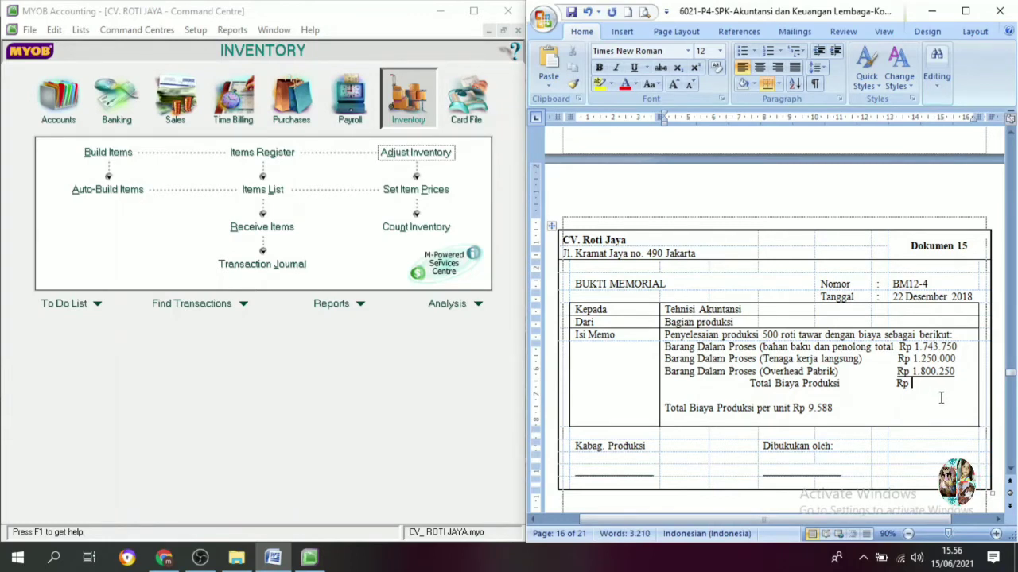
text(4.)
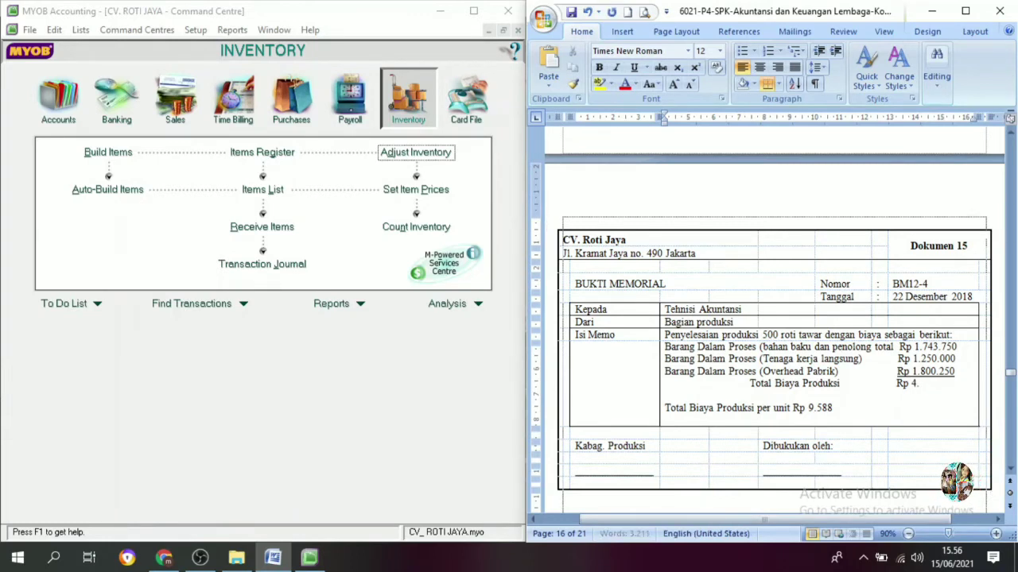
text(79)
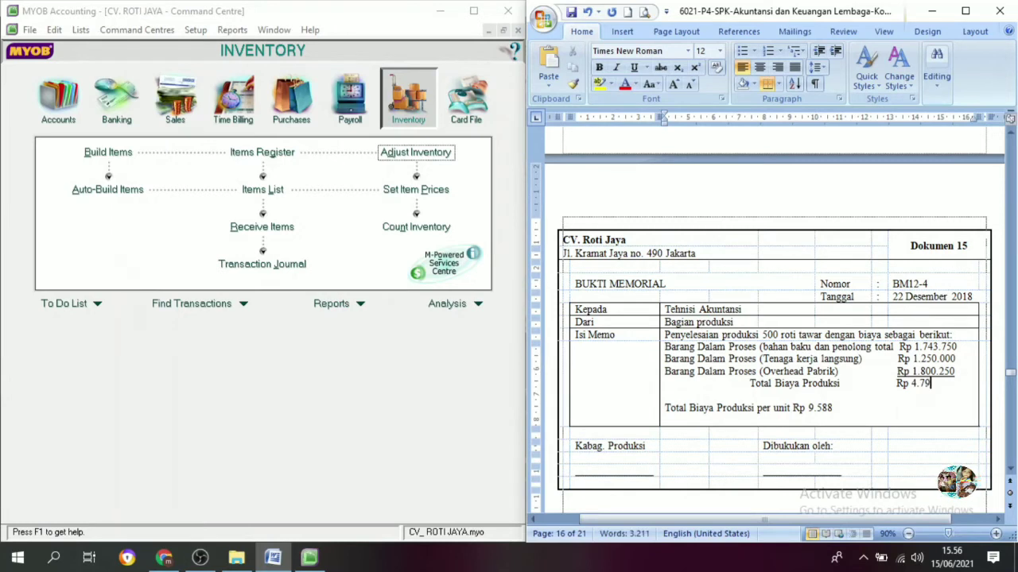
text(4.000)
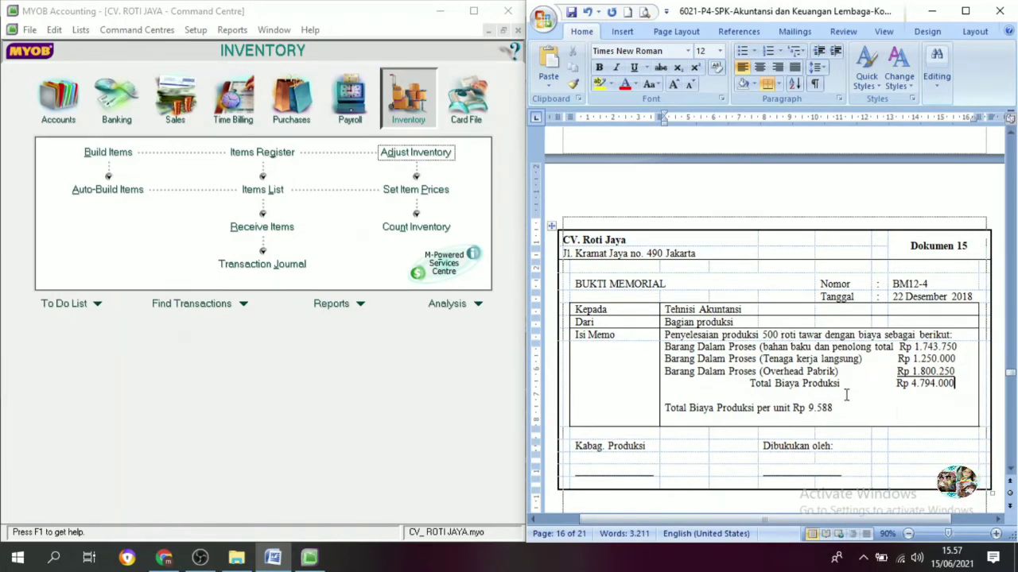
scroll(846, 395, down, 1)
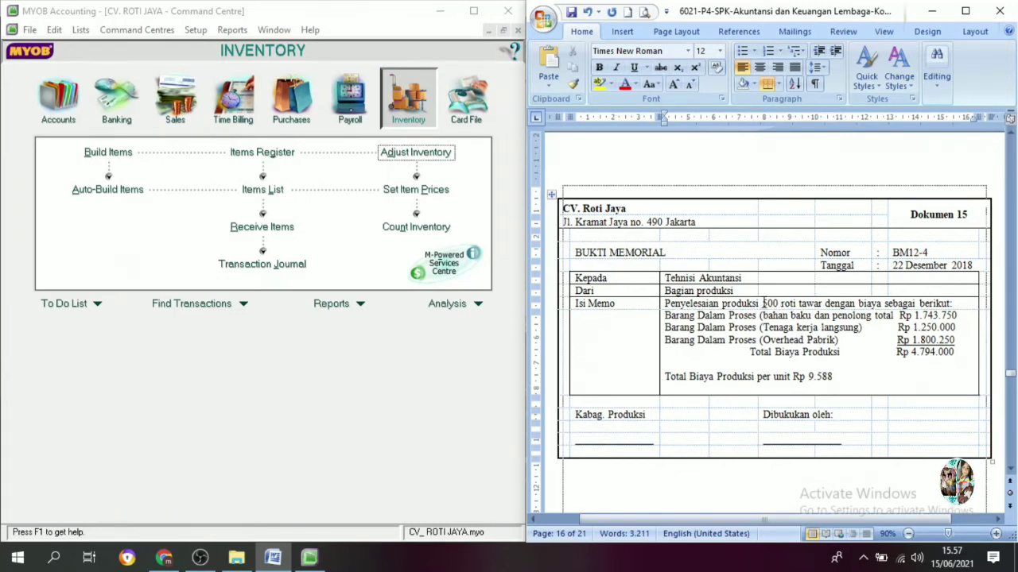
drag(764, 302, 782, 304)
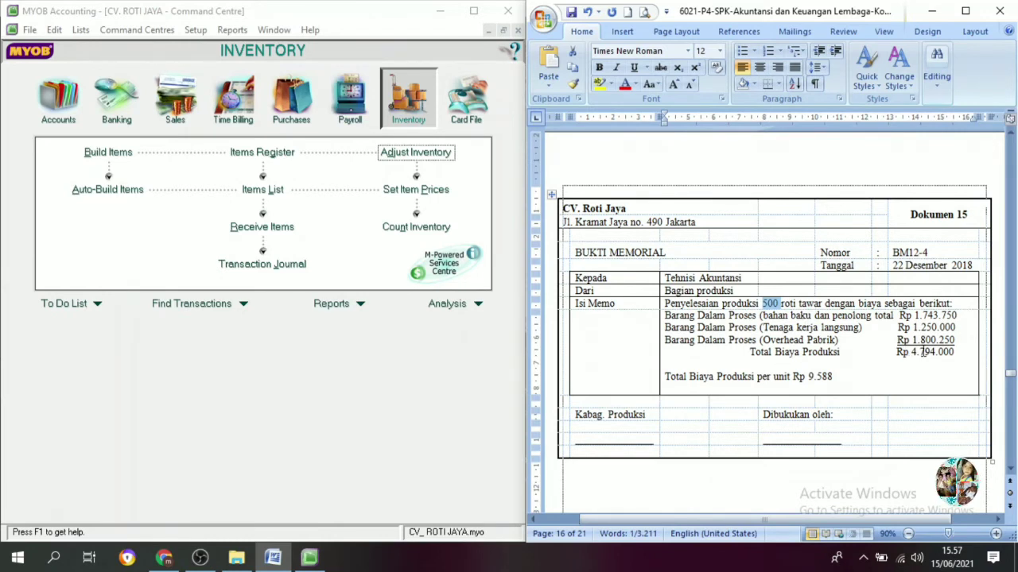
click(787, 327)
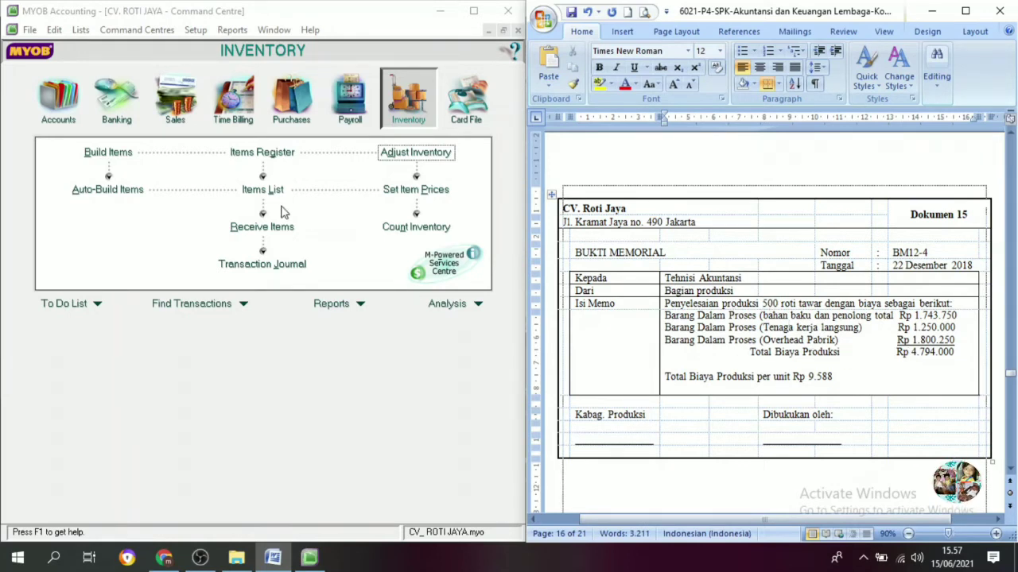
Switch to MYOB, start a general journal entry and number it BM12-4, copied from Dokumen 15
click(44, 107)
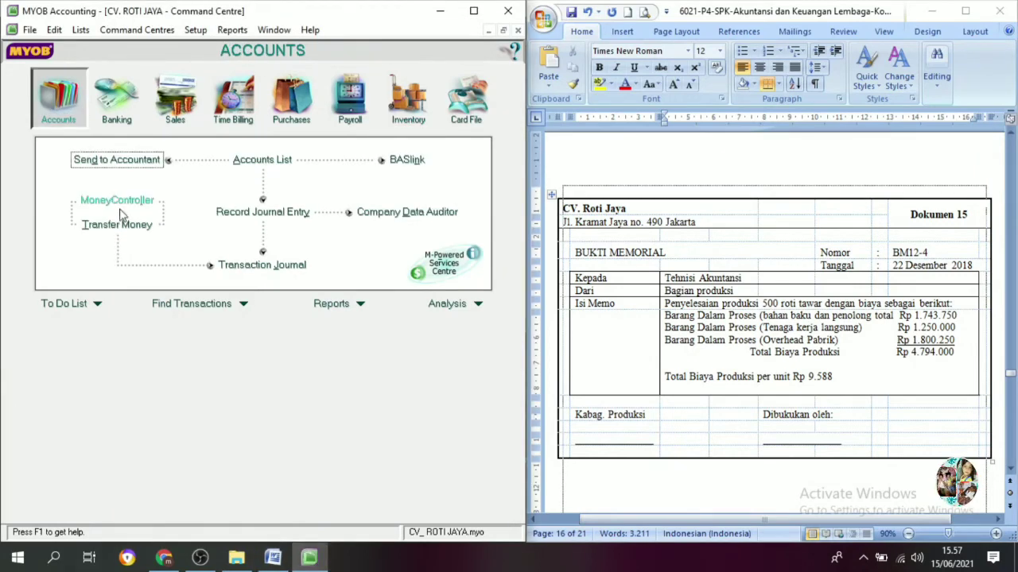
click(255, 214)
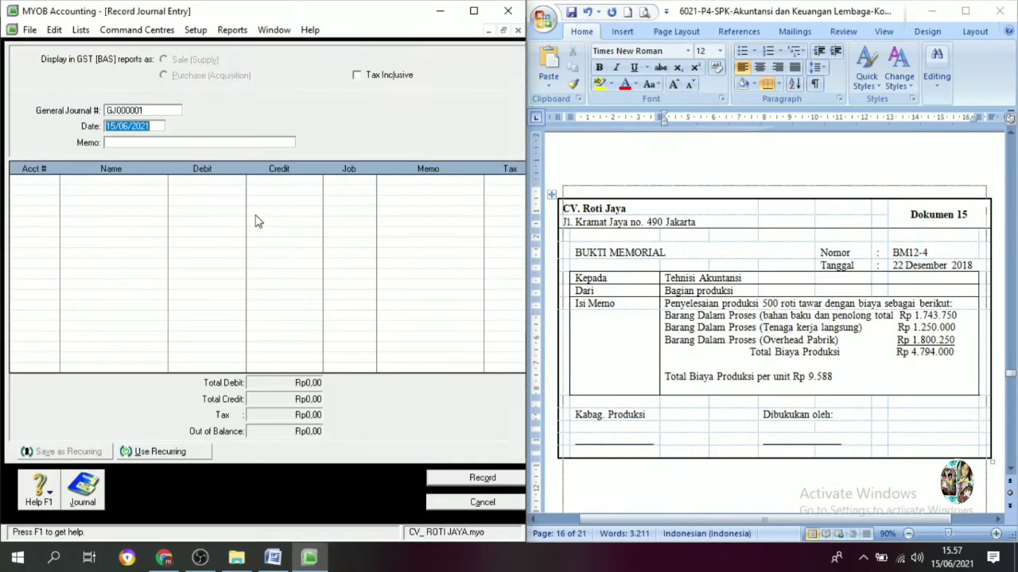
click(149, 112)
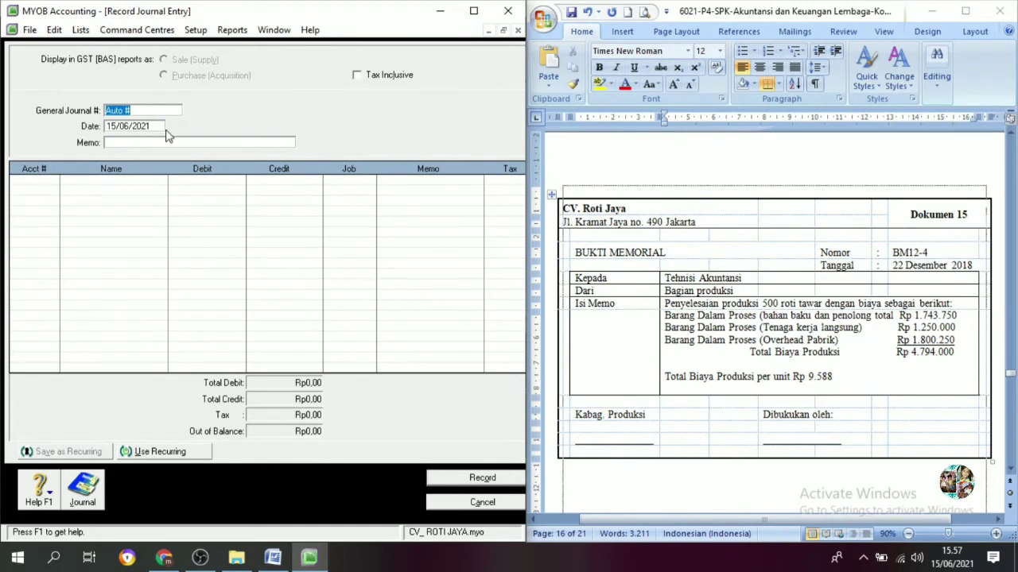
click(919, 253)
drag(931, 255, 896, 259)
key(ctrl+c)
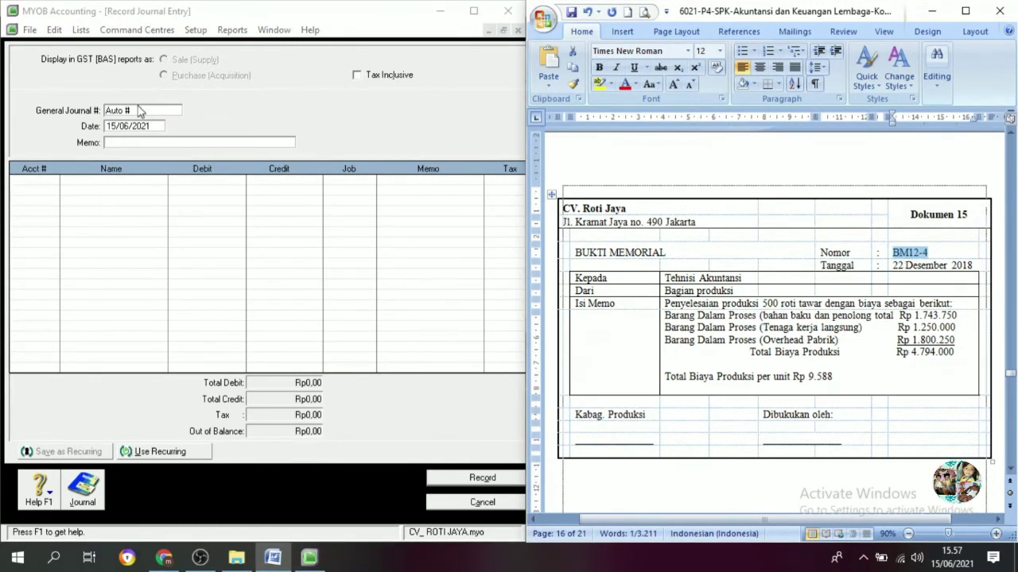
click(139, 110)
drag(138, 110, 87, 116)
key(ctrl+v)
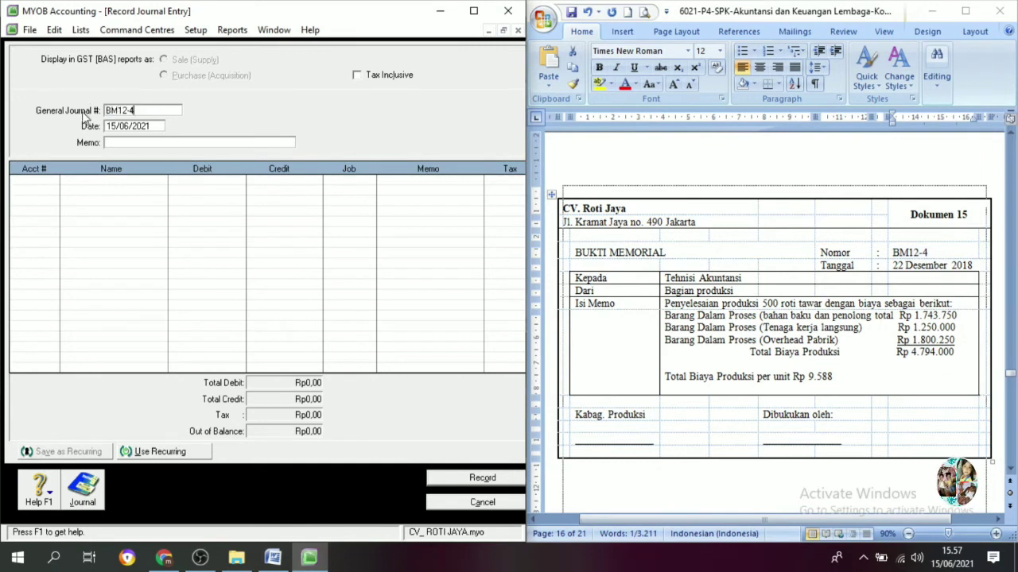
Set the journal entry's date to 22/12/2018
click(118, 130)
text(22)
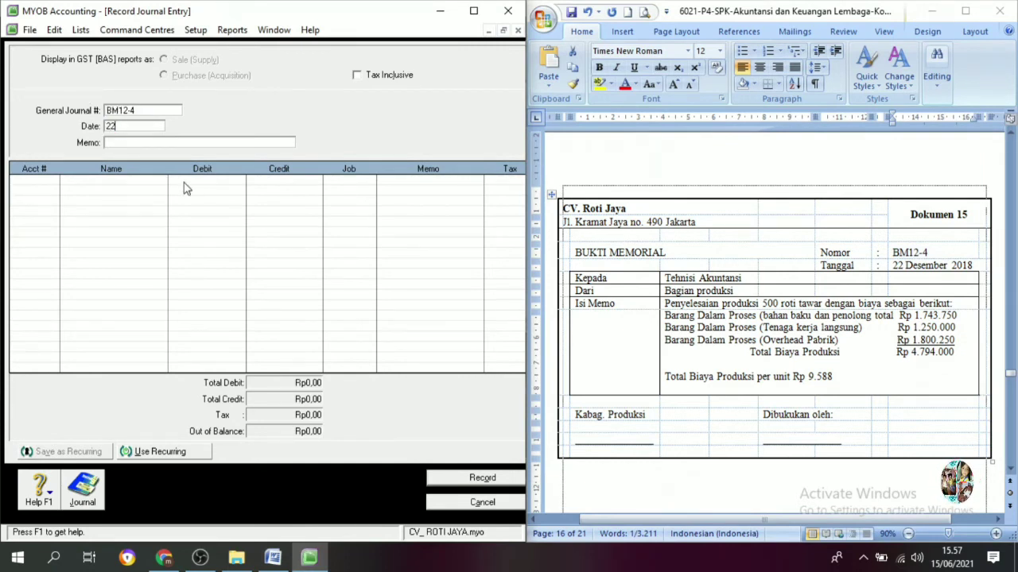
text(/12/2018)
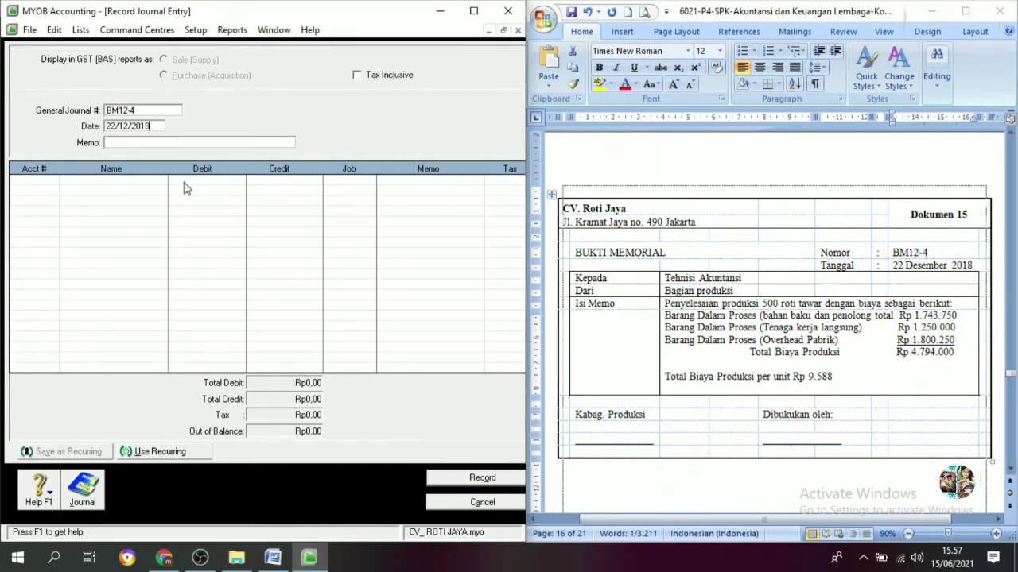
key(Tab)
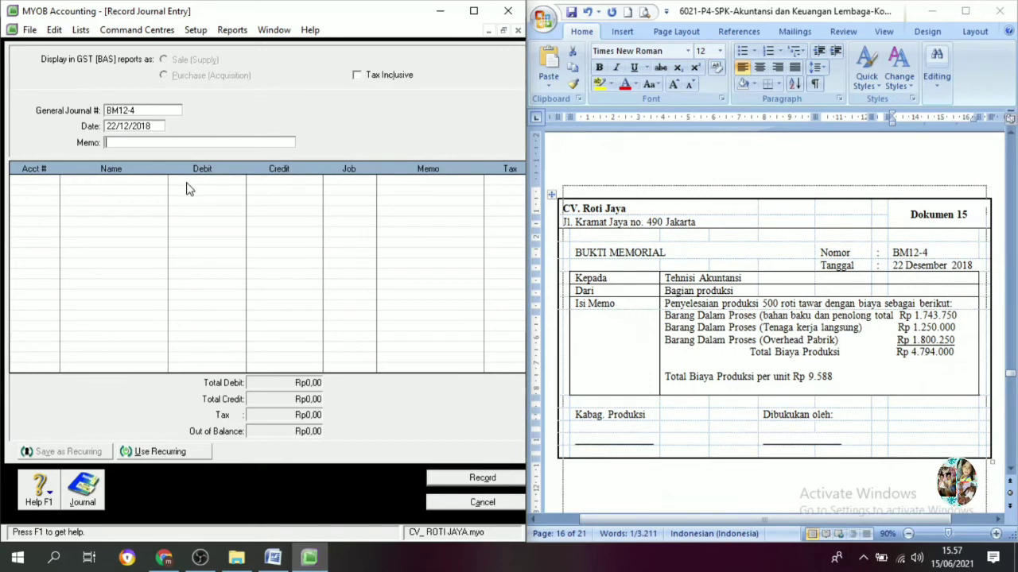
Copy Dokumen 15's memo text into the journal memo and shorten it to "Penyelesaian produksi 500 roti tawar"
key(alt+Tab)
click(660, 305)
key(ctrl+c)
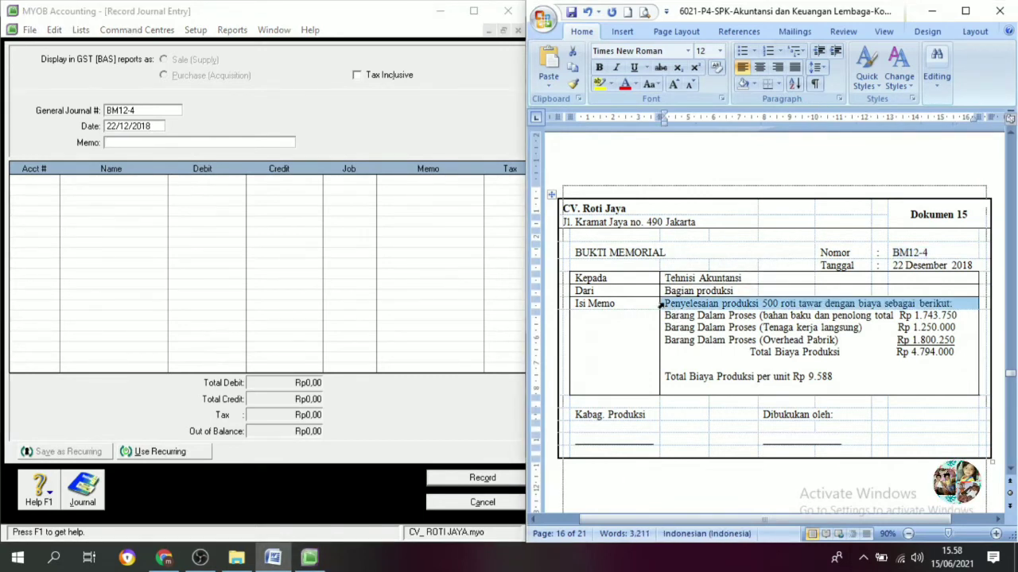
click(114, 141)
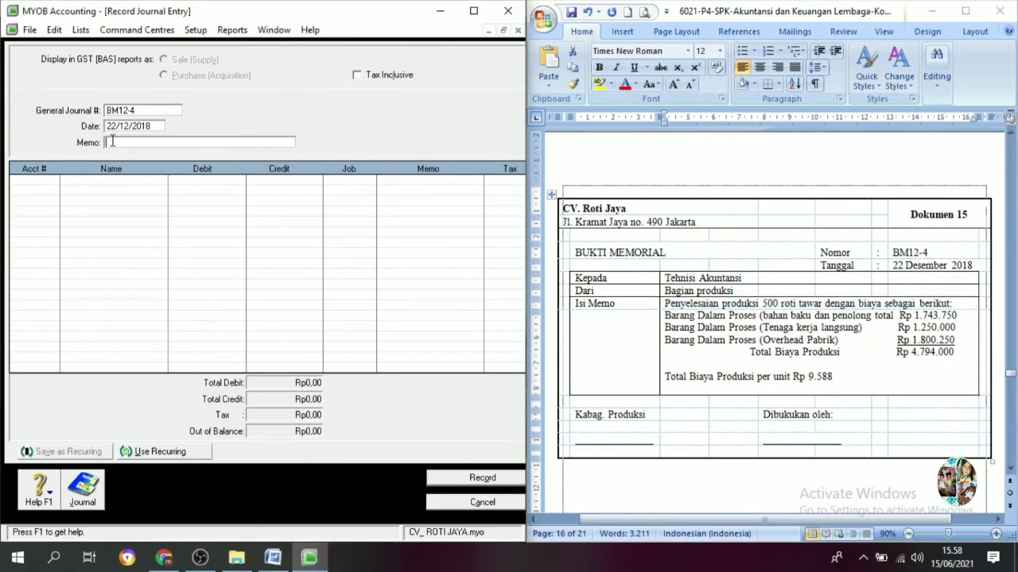
key(ctrl+v)
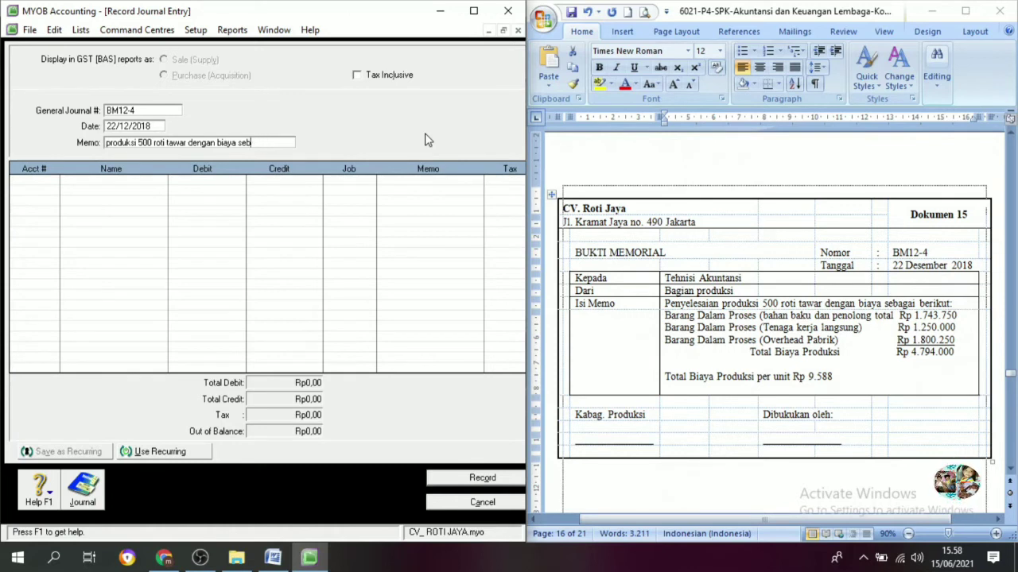
key(BackSpace)
key(BackSpace)
key(BackSpace)
key(BackSpace)
key(BackSpace)
key(BackSpace)
key(BackSpace)
key(BackSpace)
key(BackSpace)
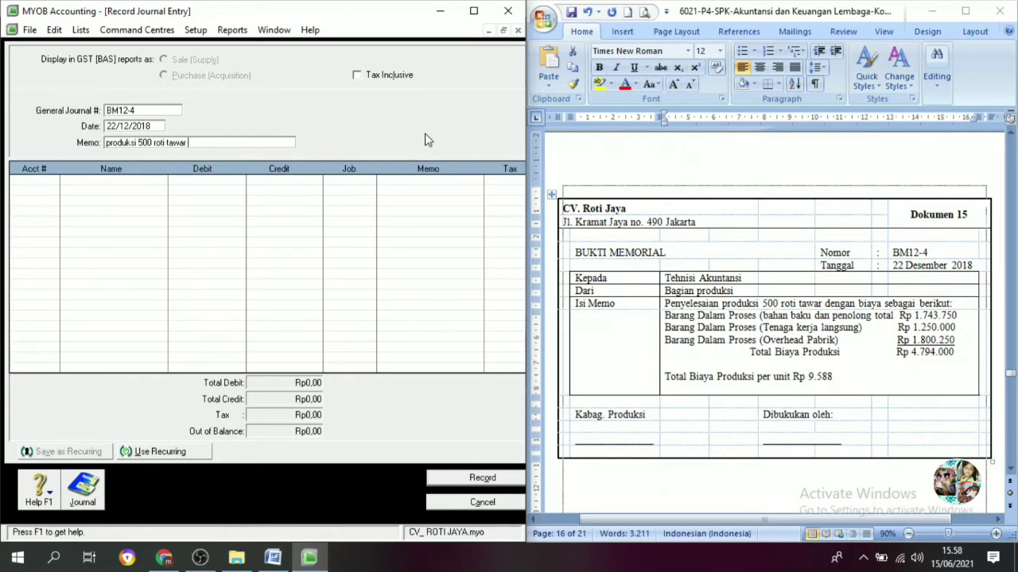
Enter account 1-1230 Pers. Produk Jadi on the first journal line with a debit of 4.794.000
click(52, 184)
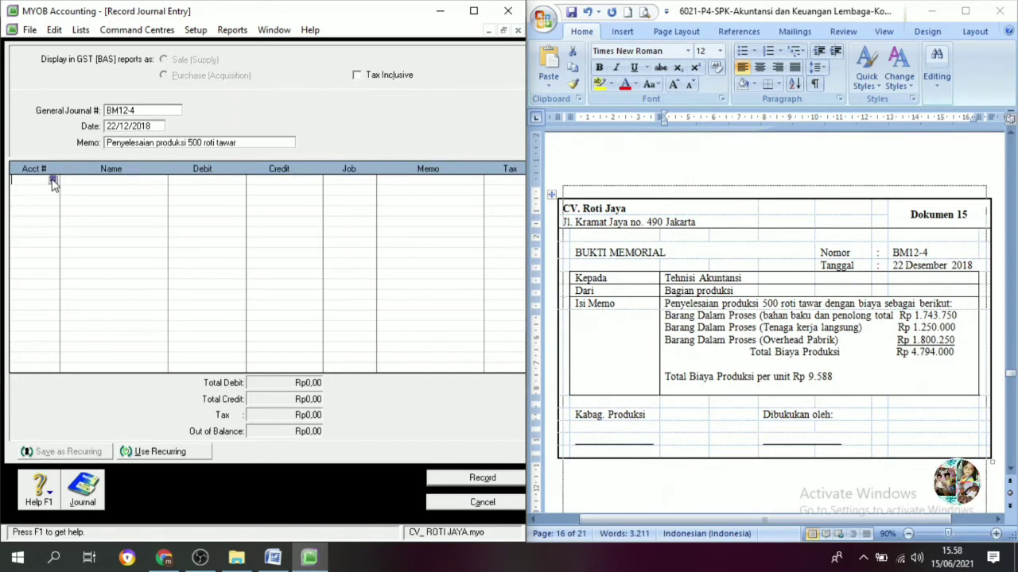
click(53, 181)
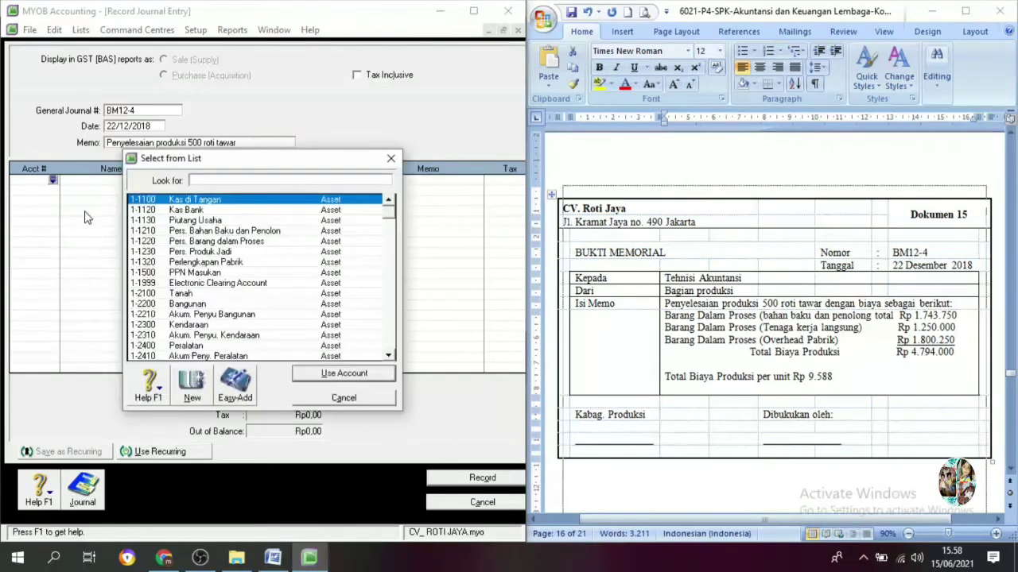
click(200, 252)
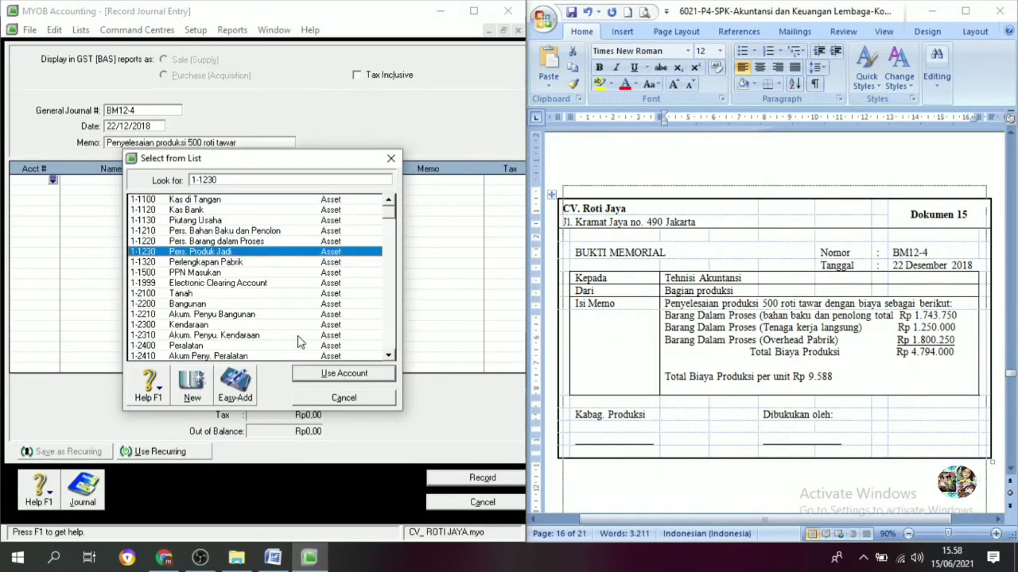
click(332, 373)
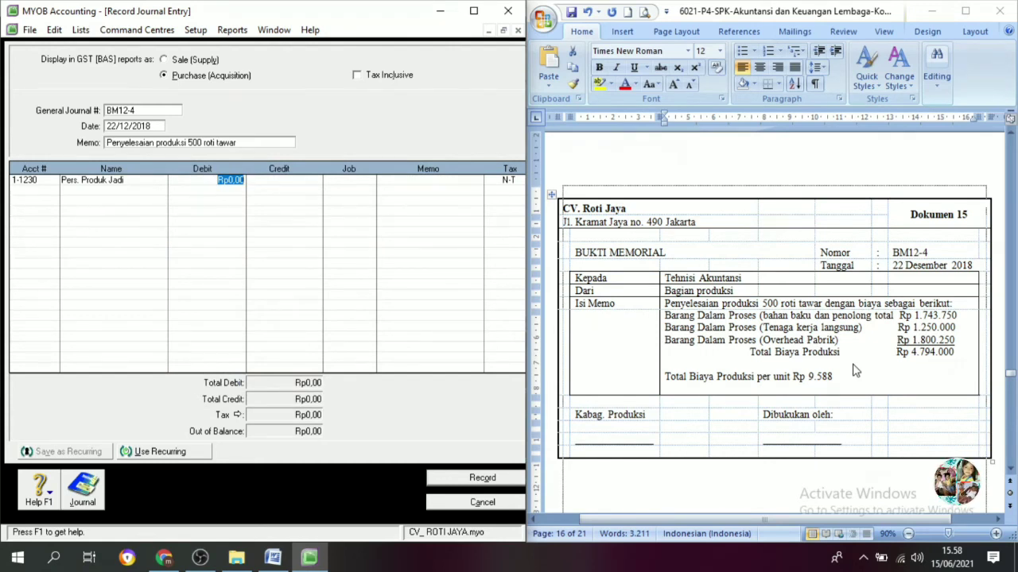
text(4.7)
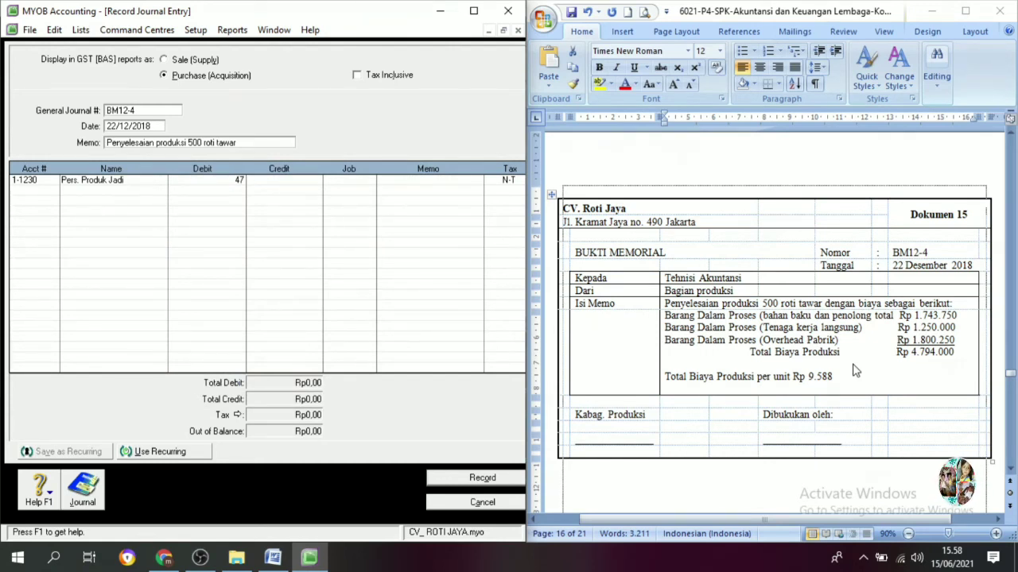
text(94.000)
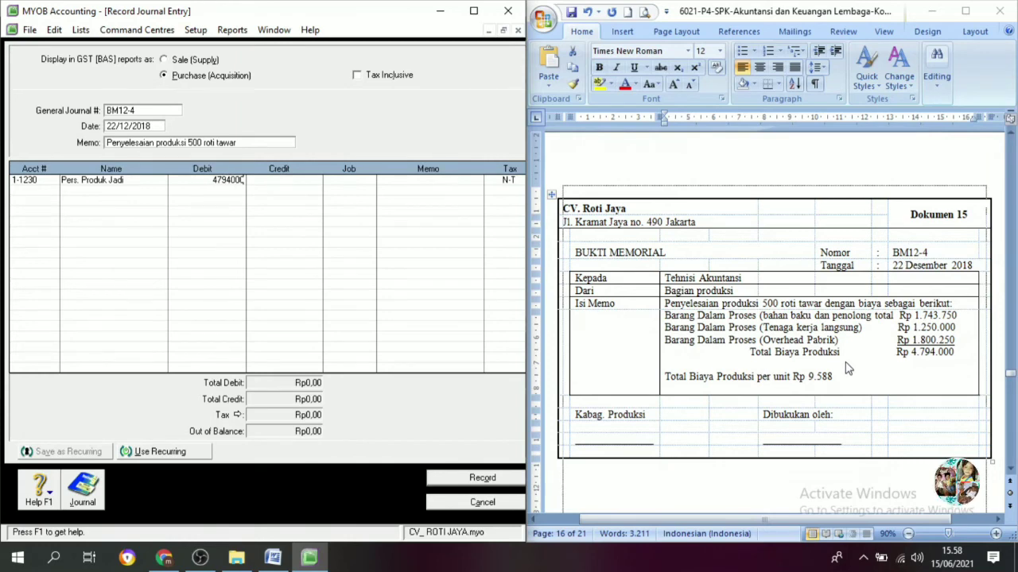
key(Tab)
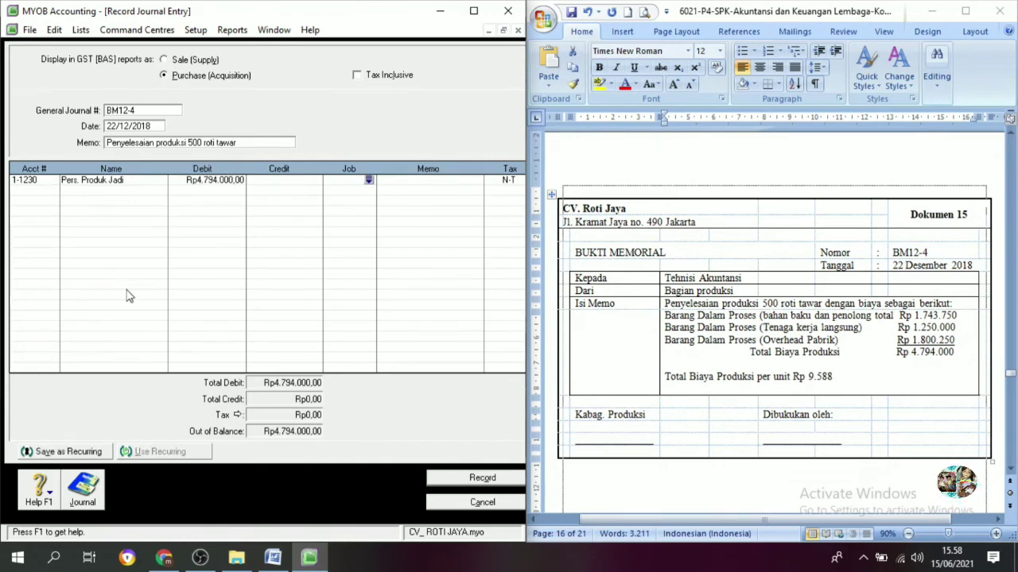
Credit 4.794.000 to account 1-1220 Pers. Barang dalam Proses on the second journal line, then record and close the entry
click(51, 194)
click(51, 192)
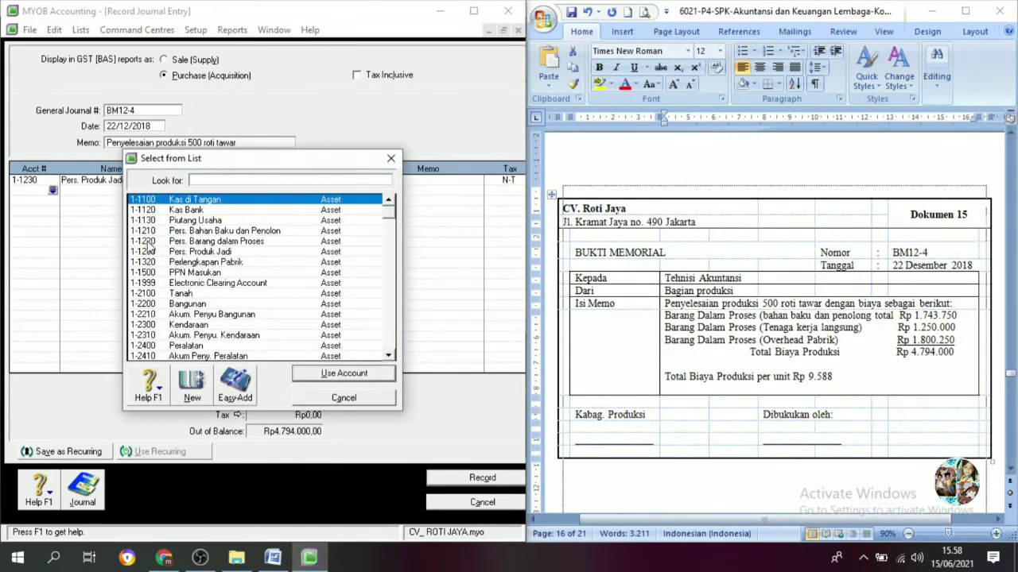
click(236, 241)
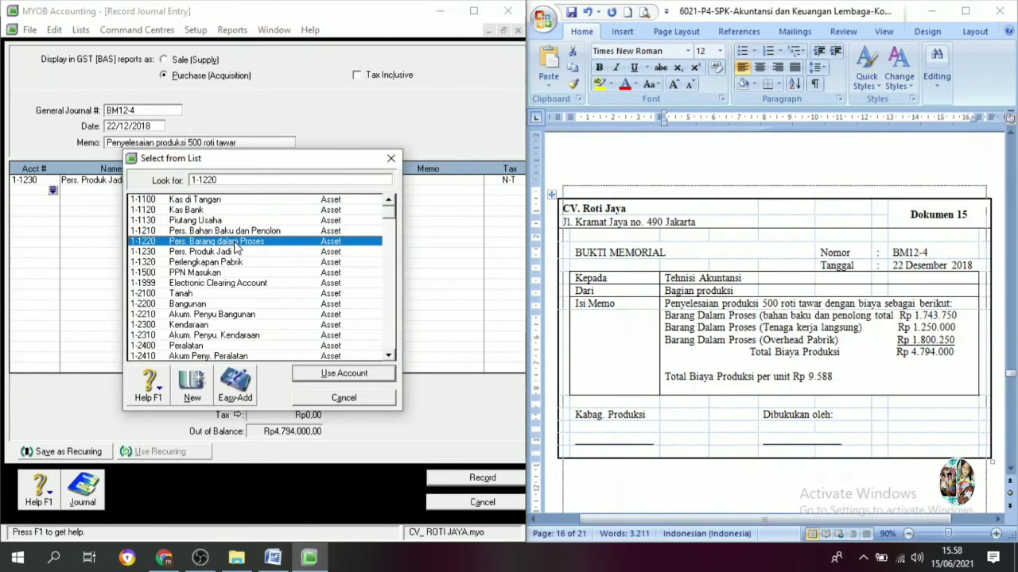
click(338, 374)
key(Tab)
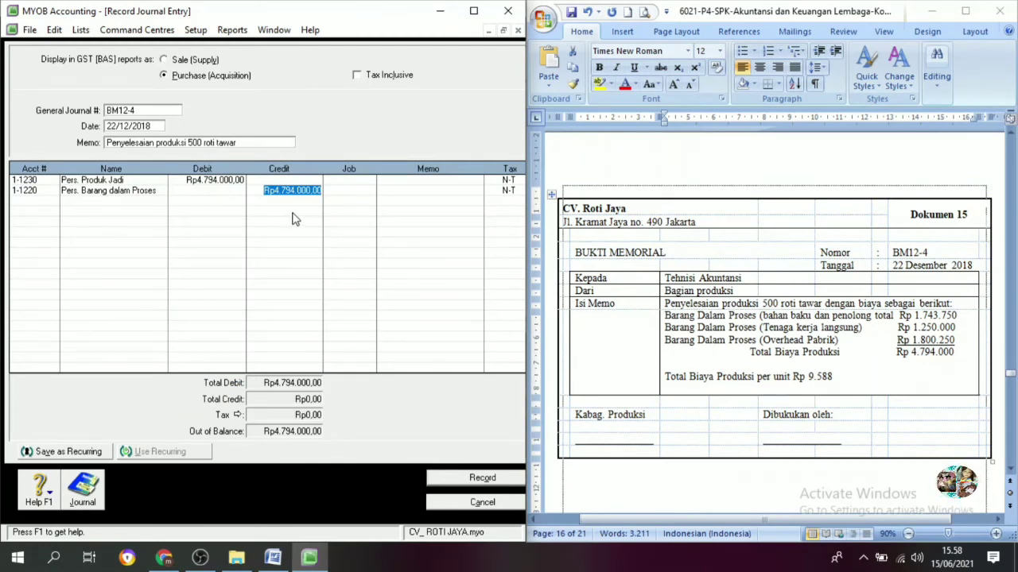
key(Tab)
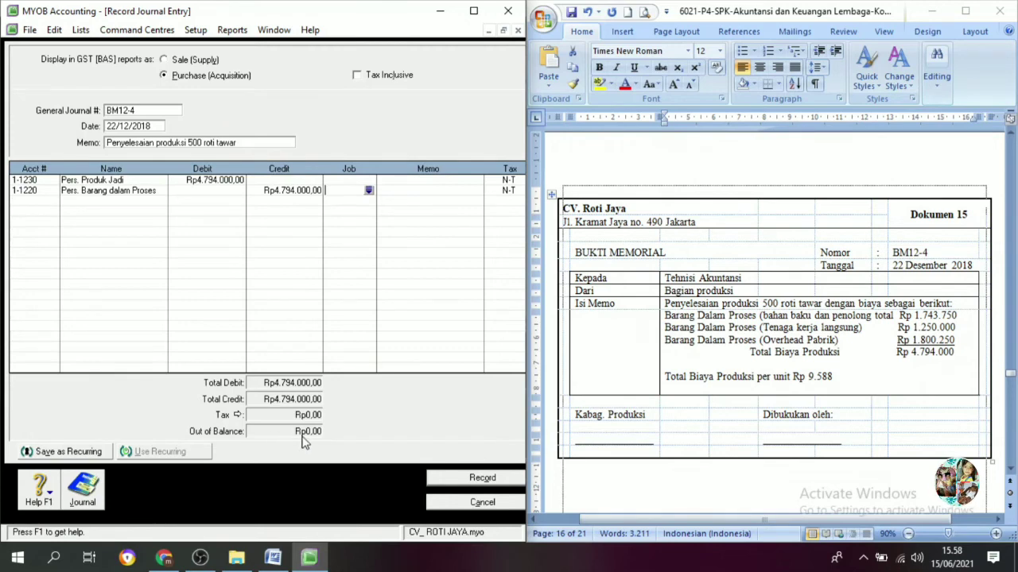
click(453, 487)
click(471, 502)
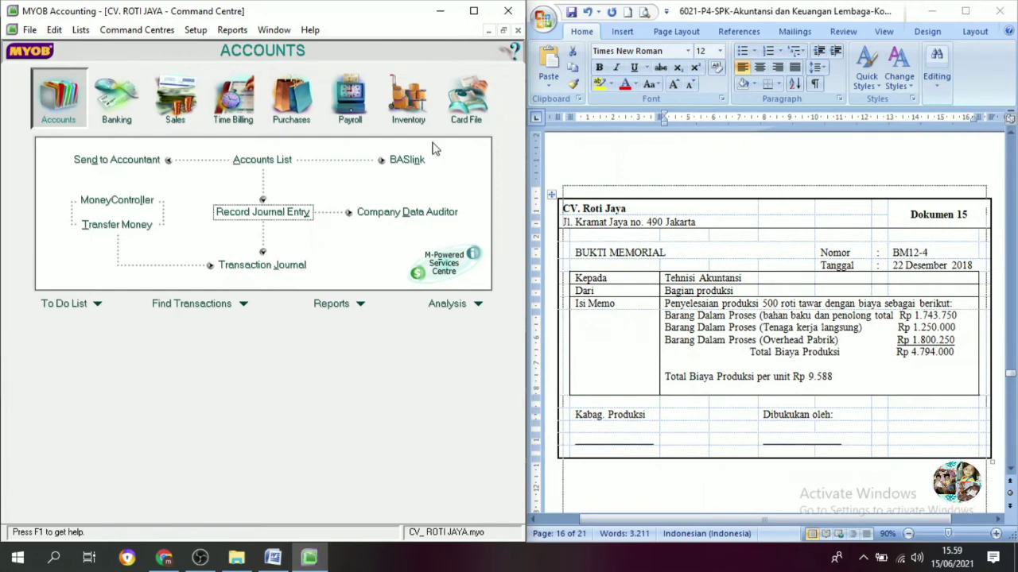
Start an inventory adjustment and add item M01 Roti Tawar with quantity 500 and unit cost 9.588
click(407, 97)
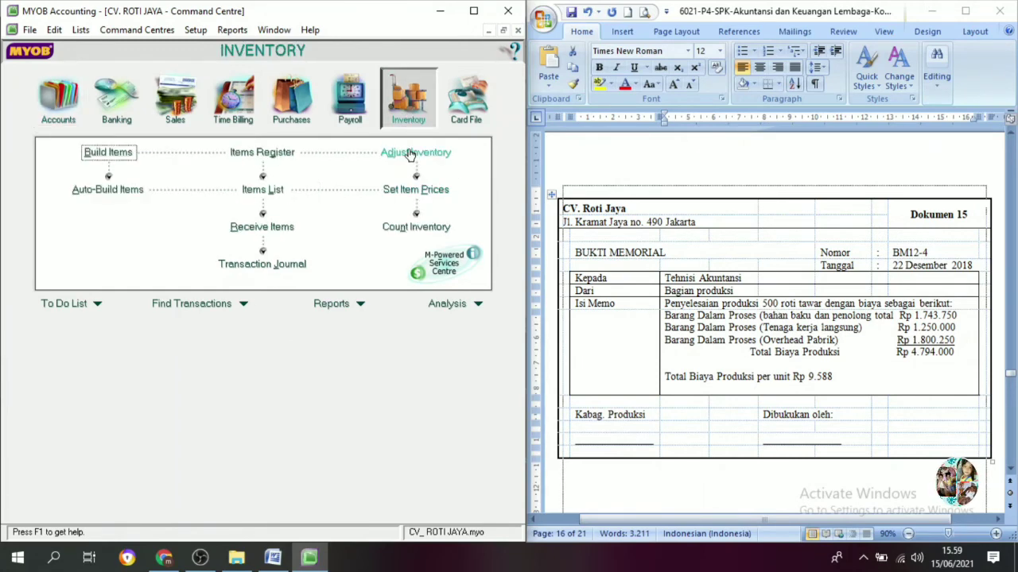
click(414, 153)
click(46, 132)
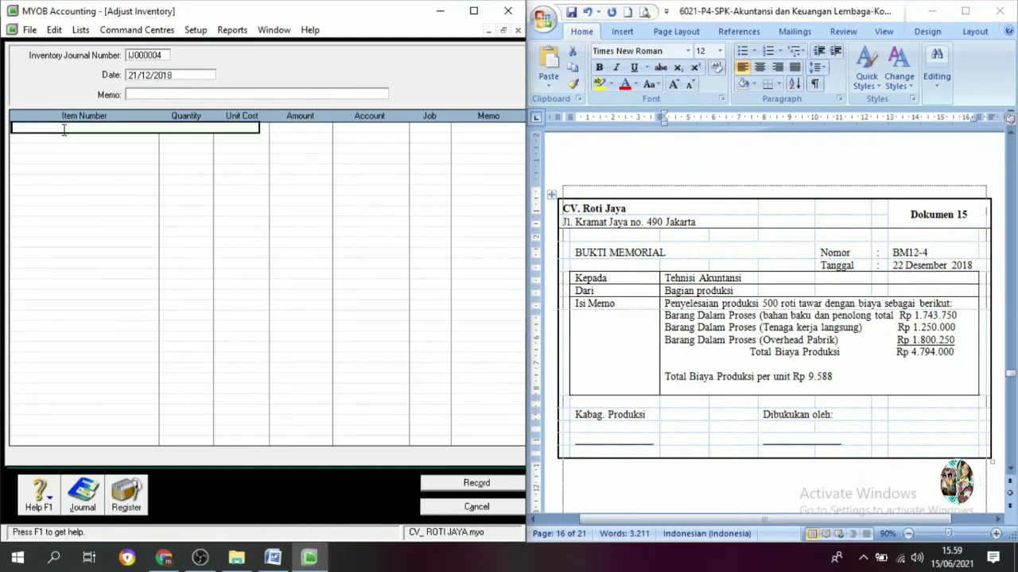
key(Tab)
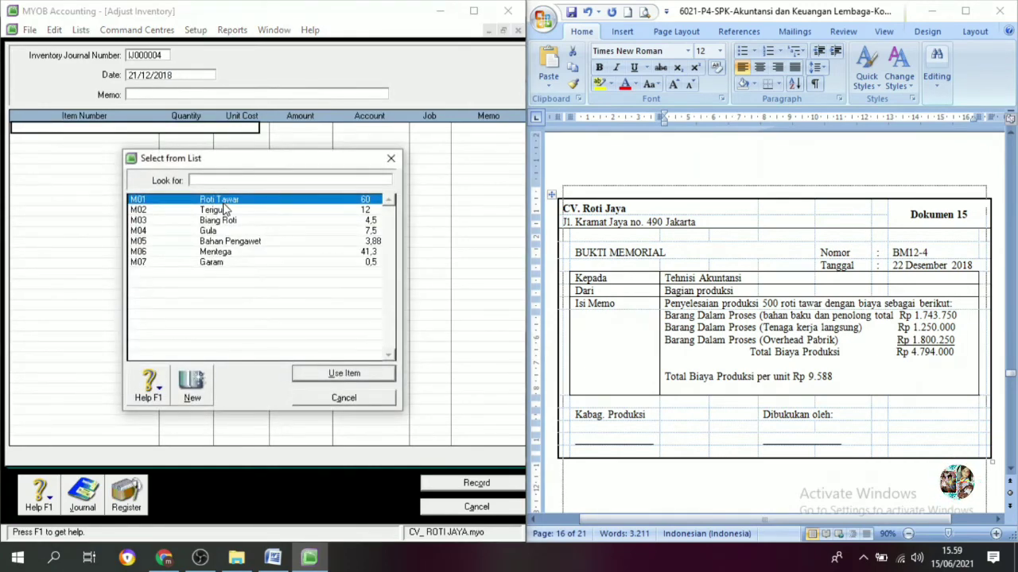
text(M01)
click(334, 372)
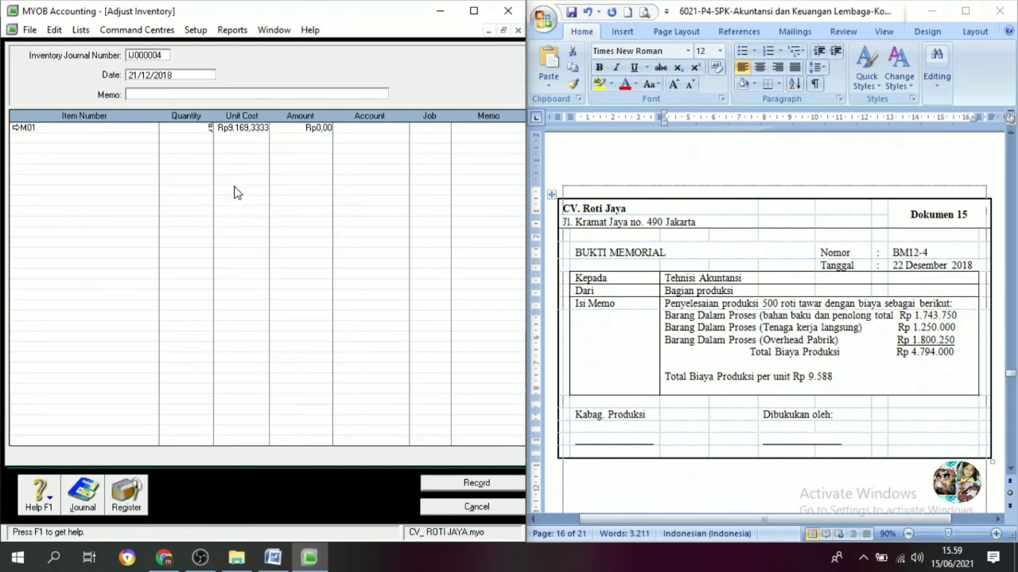
key(Tab)
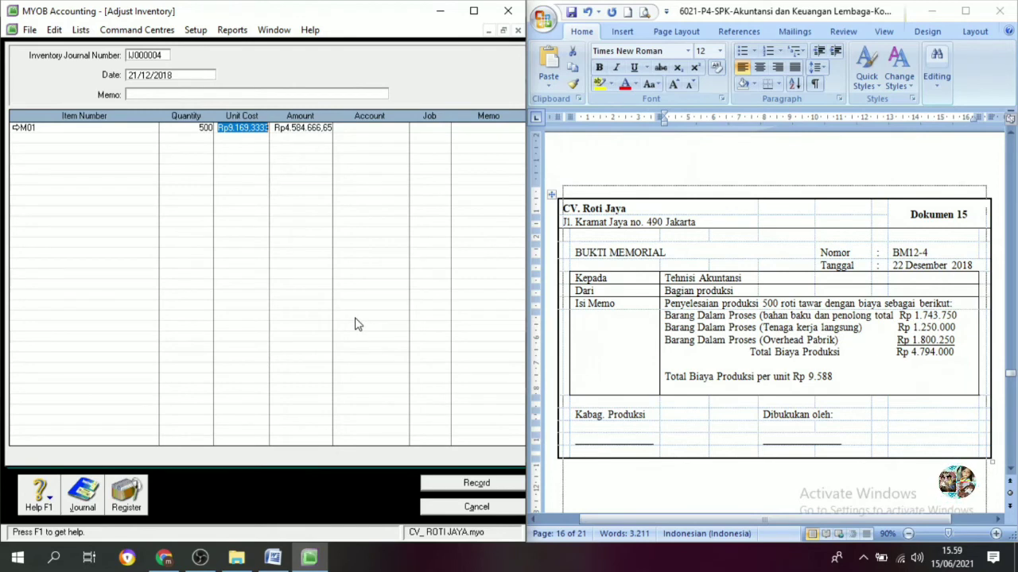
text(9.588)
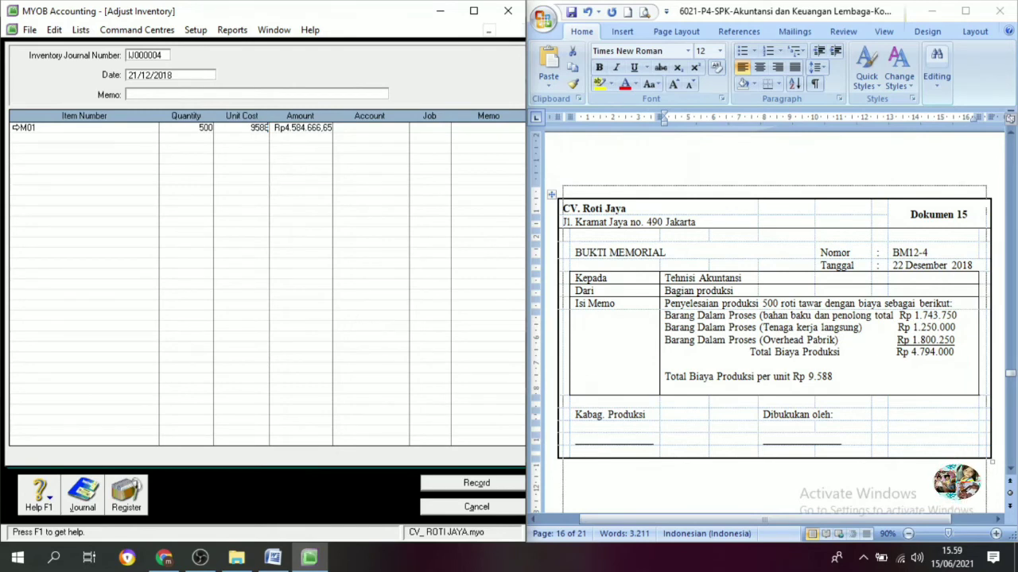
key(Tab)
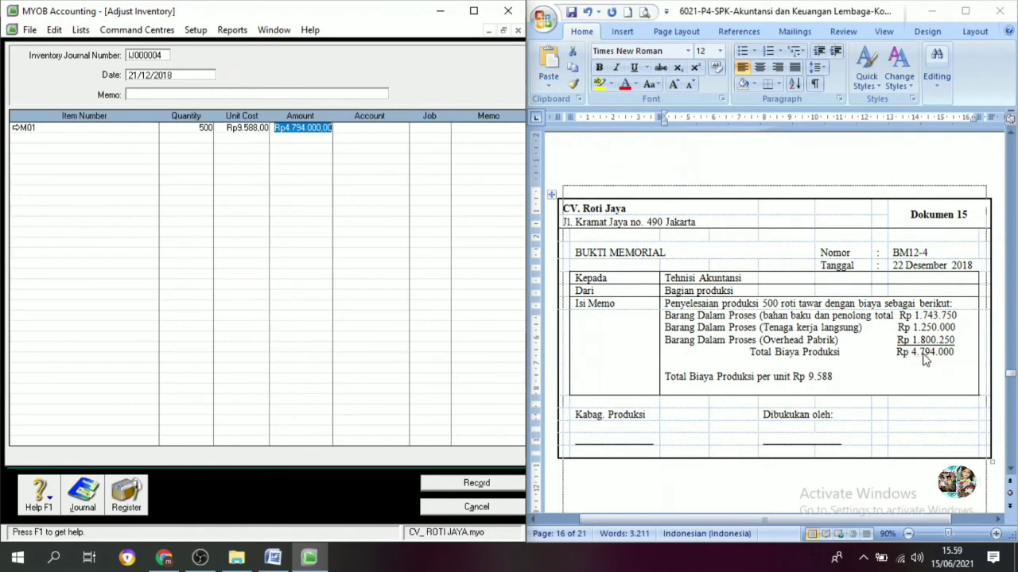
Assign account 1-1230 Pers. Produk Jadi to the M01 adjustment line
click(387, 129)
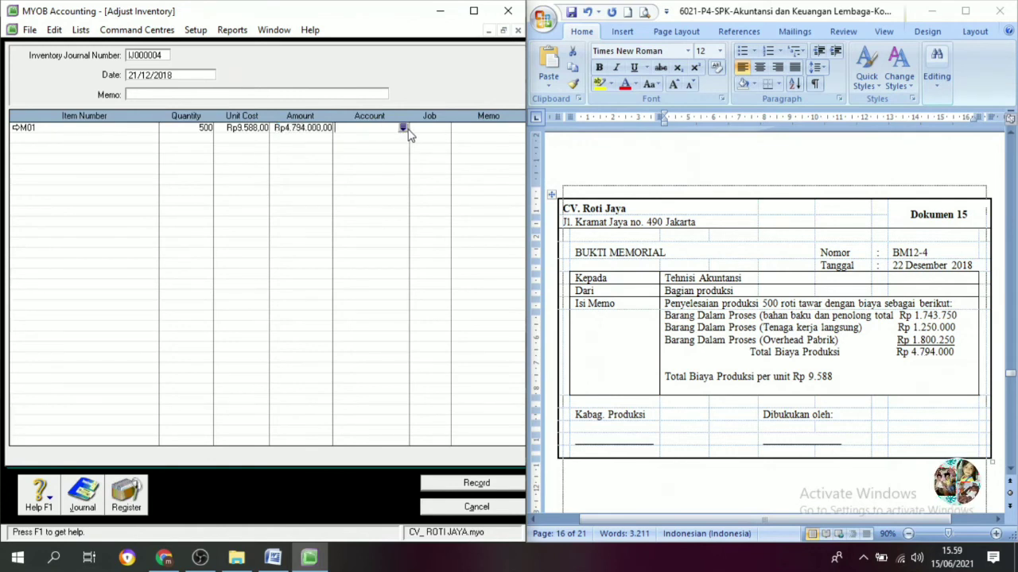
click(402, 130)
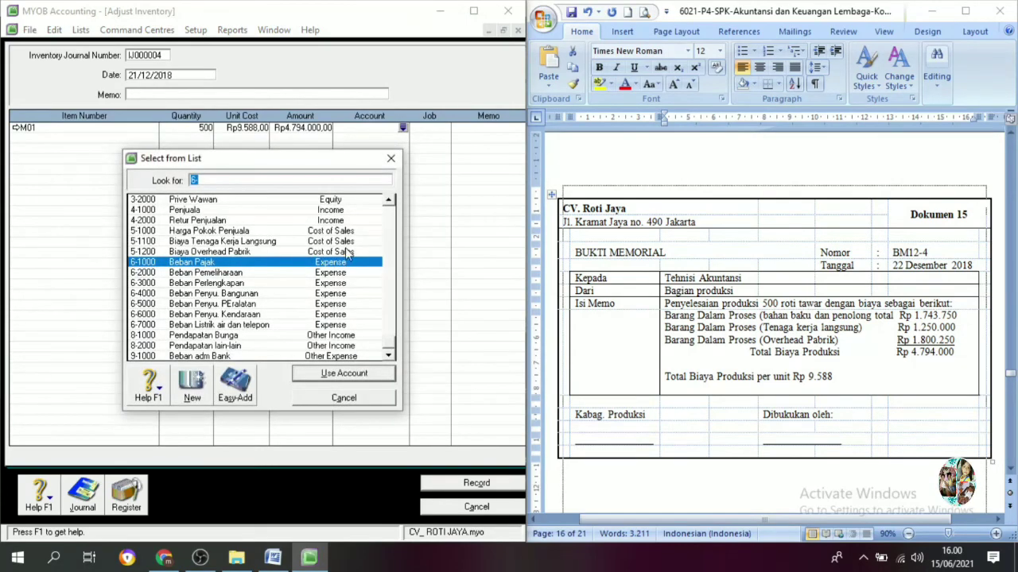
scroll(226, 265, up, 4)
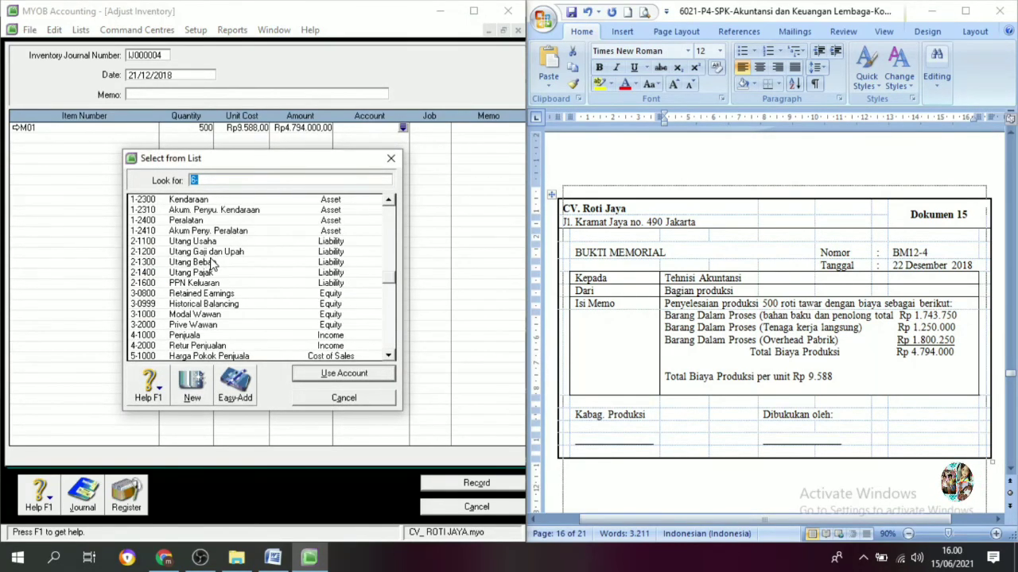
scroll(213, 265, up, 4)
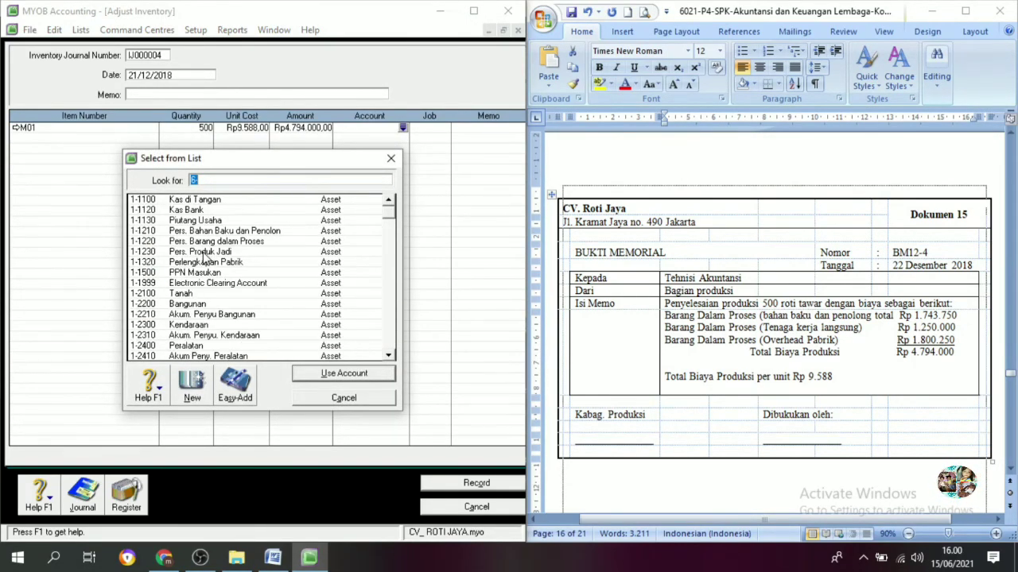
click(224, 252)
click(350, 380)
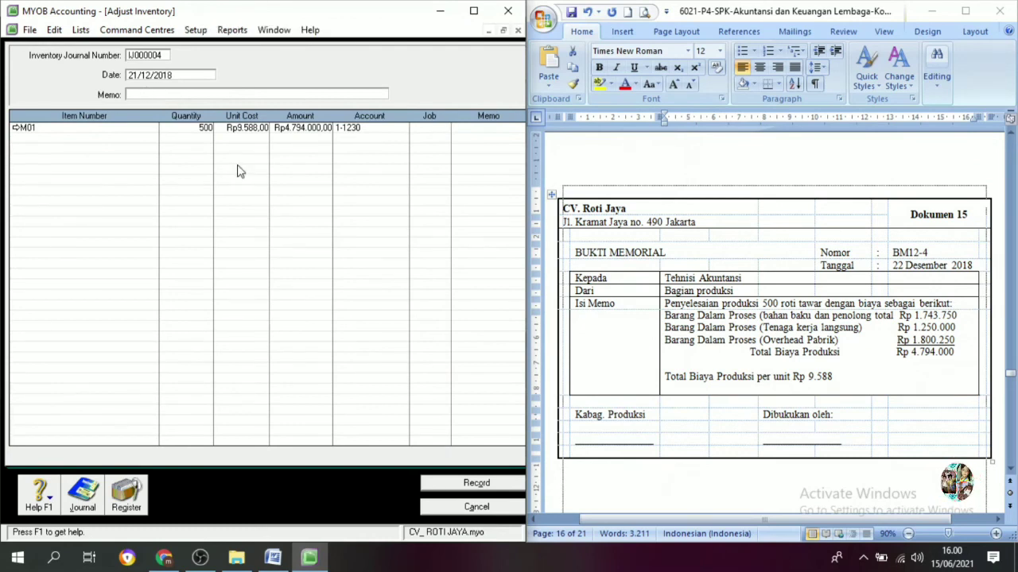
Copy Dokumen 15's memo text into the adjustment memo, trim the cost wording after "Penyelesaian produksi 500 roti tawar", and record the adjustment
click(680, 311)
triple_click(680, 311)
key(ctrl+c)
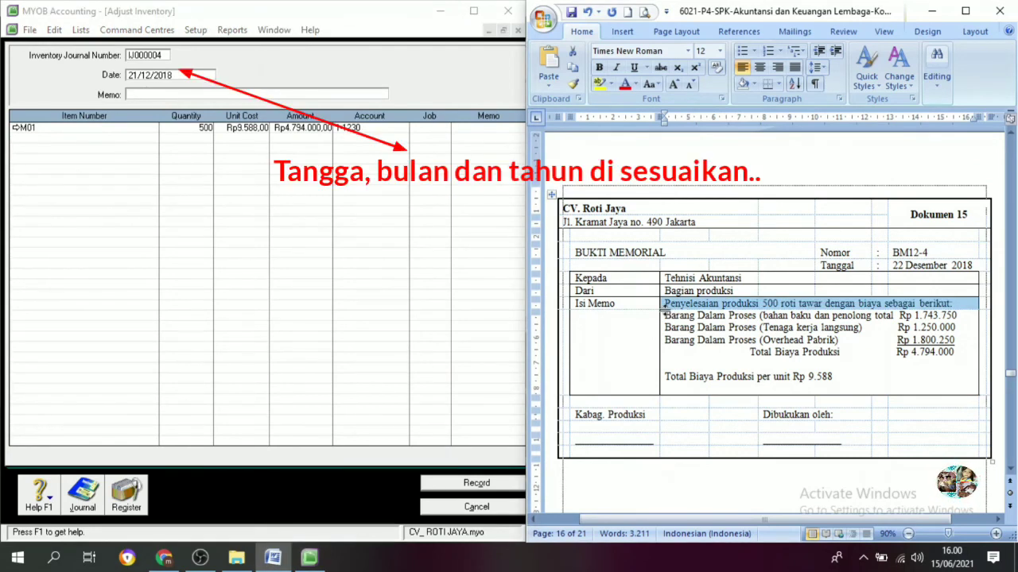
click(270, 94)
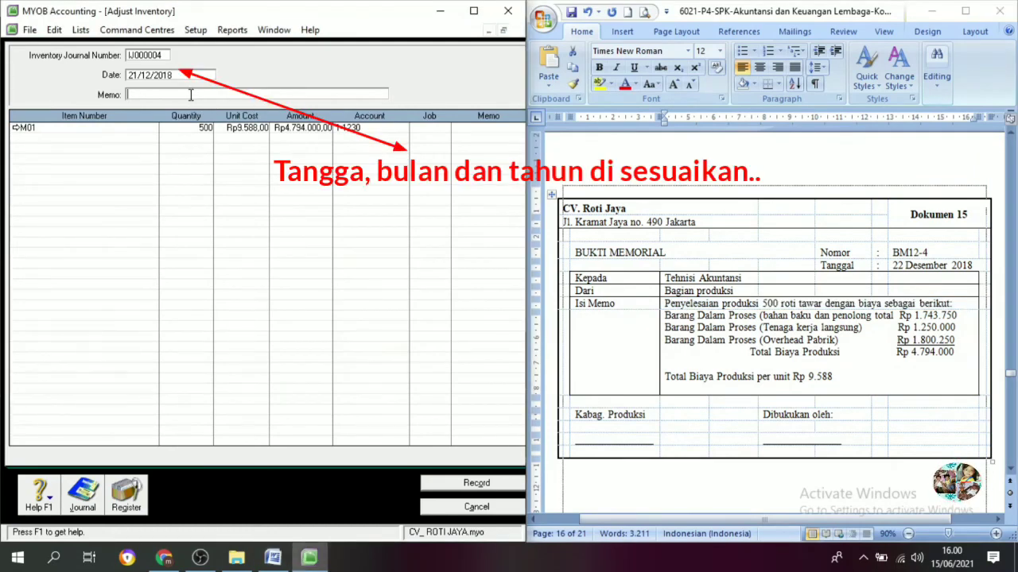
key(ctrl+v)
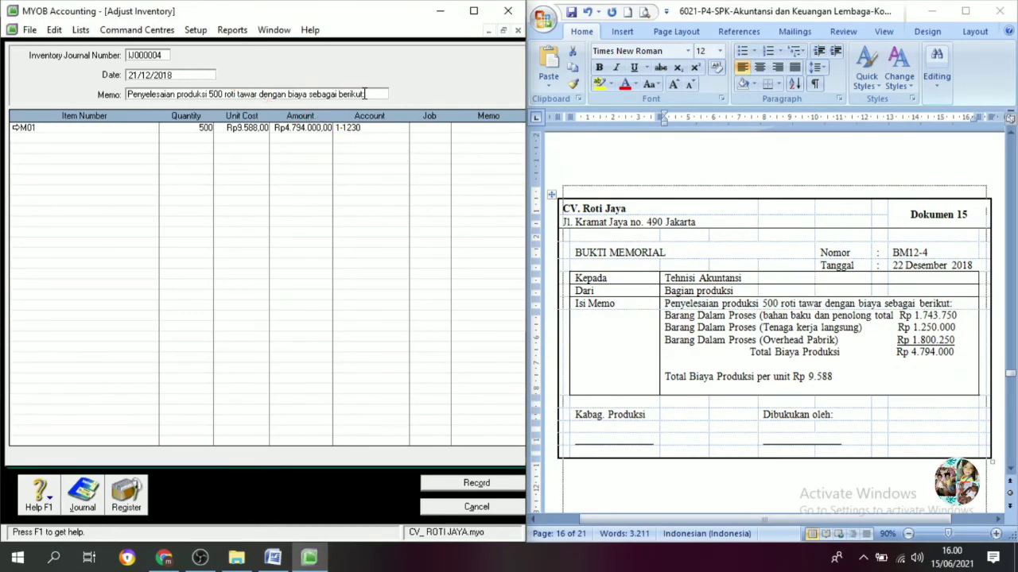
key(BackSpace)
key(BackSpace)
key(BackSpace)
key(BackSpace)
key(BackSpace)
key(BackSpace)
key(BackSpace)
key(BackSpace)
key(BackSpace)
key(BackSpace)
key(BackSpace)
key(BackSpace)
key(BackSpace)
key(BackSpace)
key(BackSpace)
key(BackSpace)
key(BackSpace)
key(BackSpace)
key(BackSpace)
key(BackSpace)
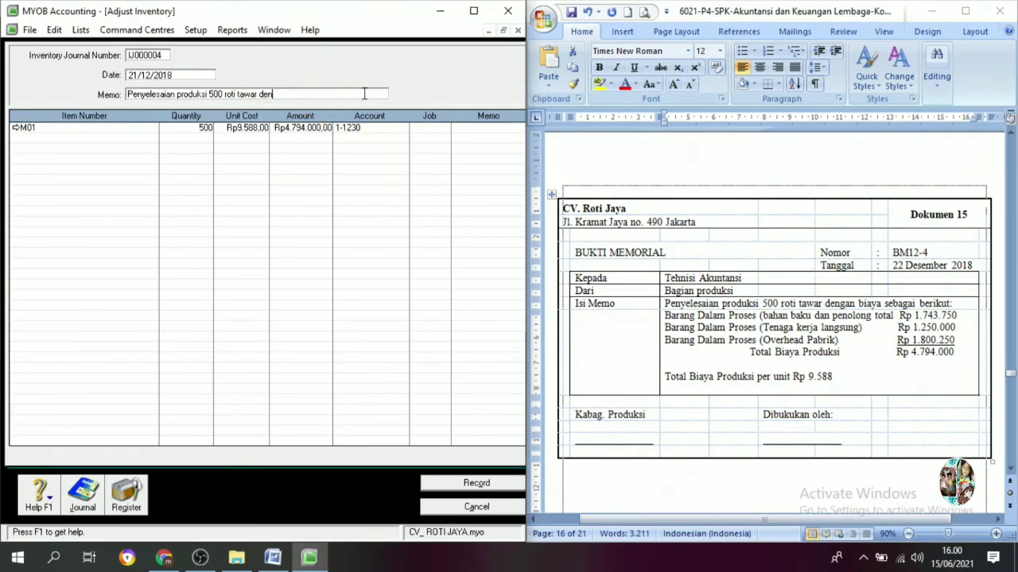
click(486, 485)
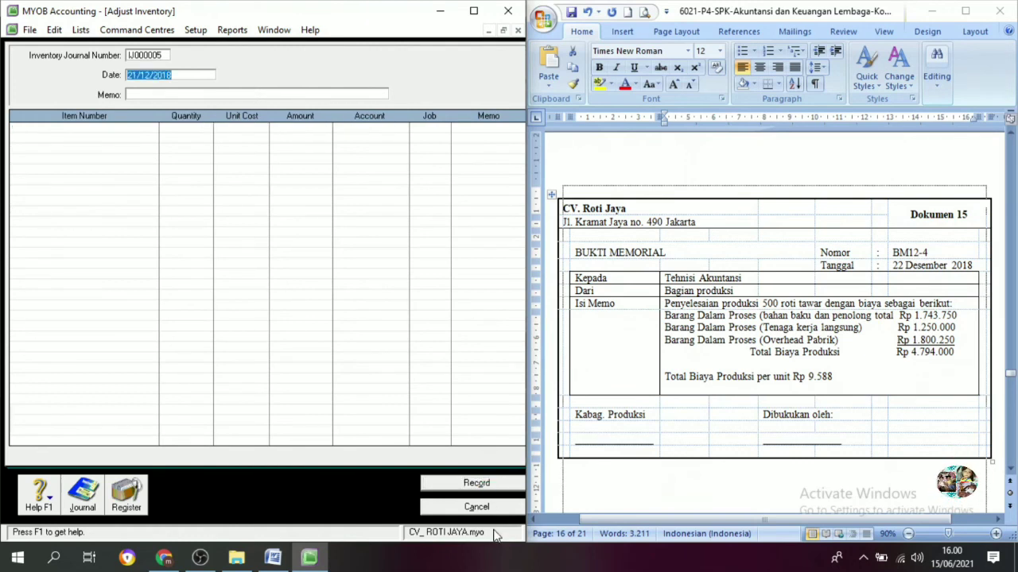
click(501, 506)
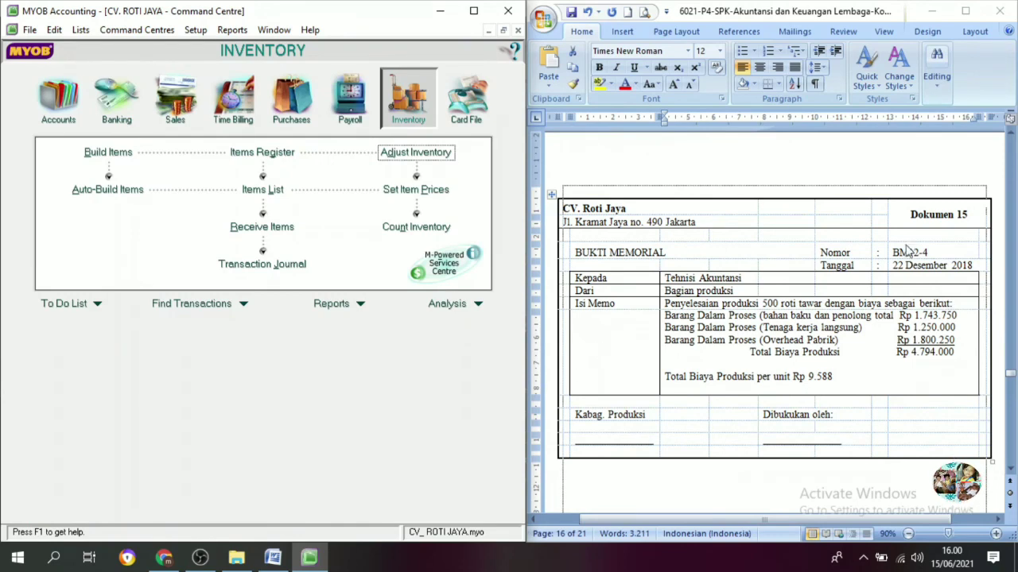
Go to the Dokumen 16 sales invoice in the Word document and review its customer, terms and item details
scroll(897, 293, down, 2)
scroll(896, 292, down, 15)
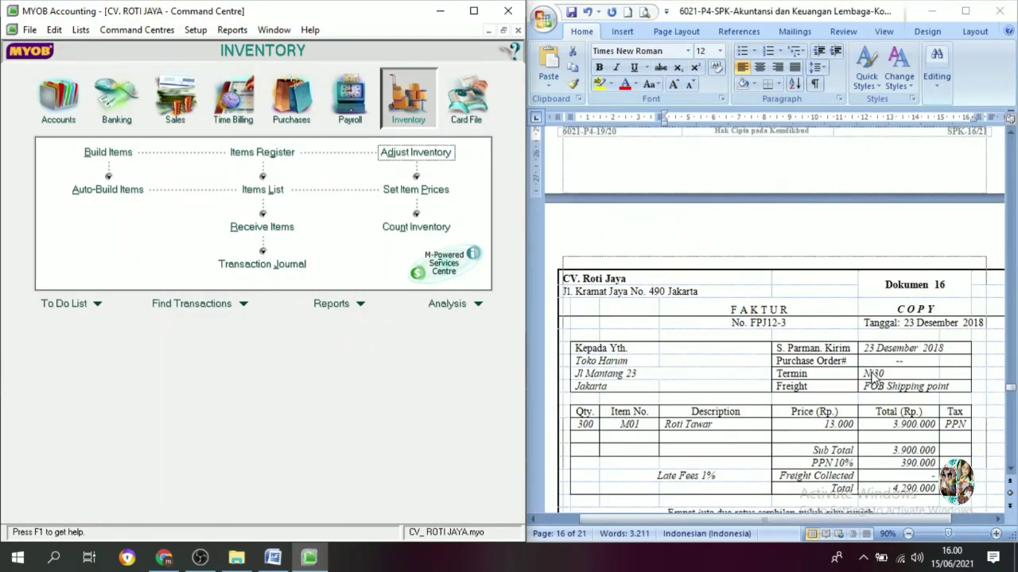
scroll(875, 377, down, 6)
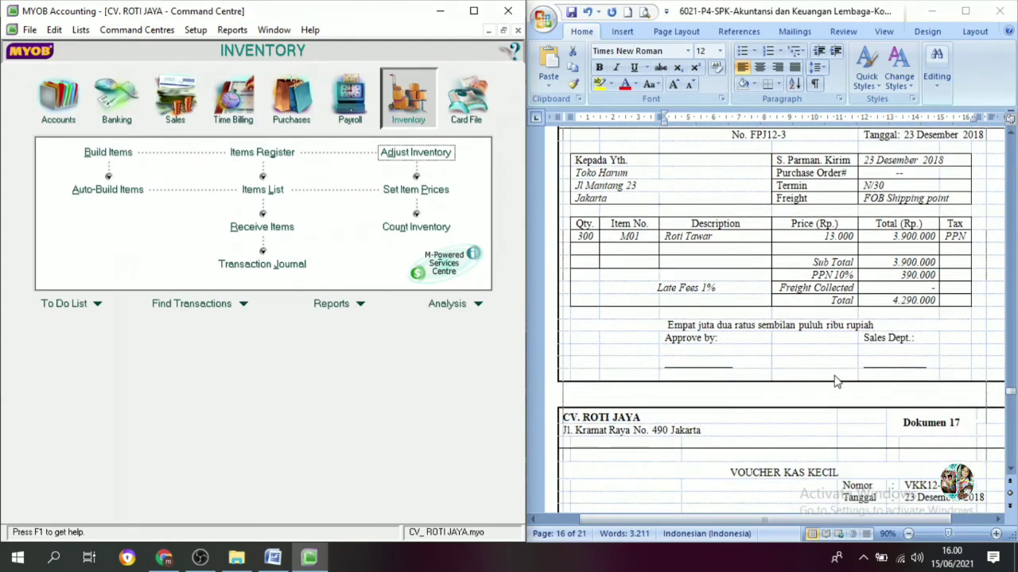
scroll(710, 367, up, 1)
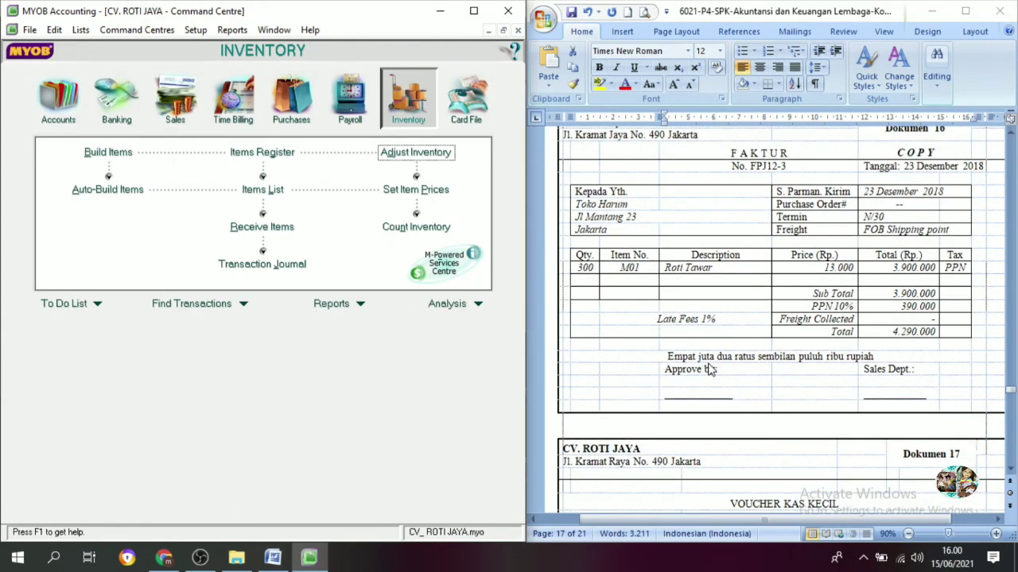